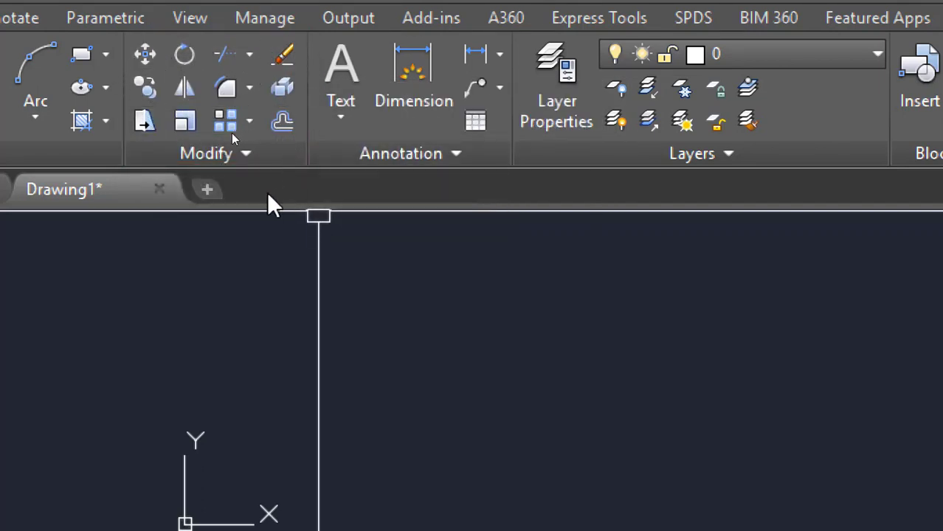
# - Look through the additional Modify editing tools for the chamfer command
pyautogui.click(247, 156)
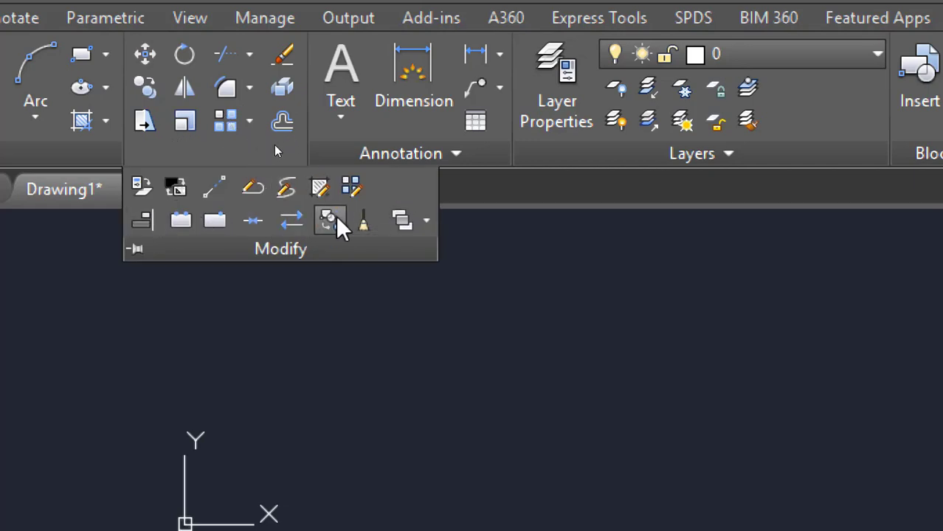
pyautogui.click(536, 308)
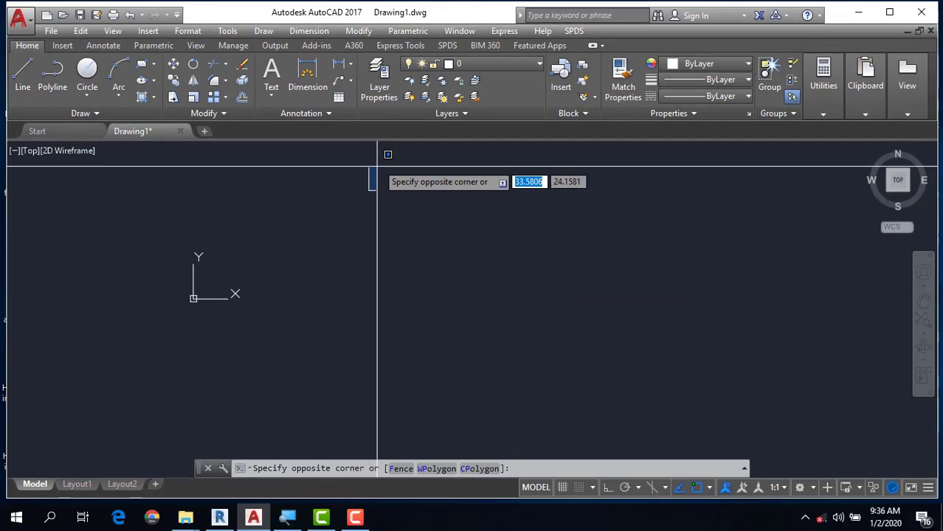
pyautogui.click(361, 31)
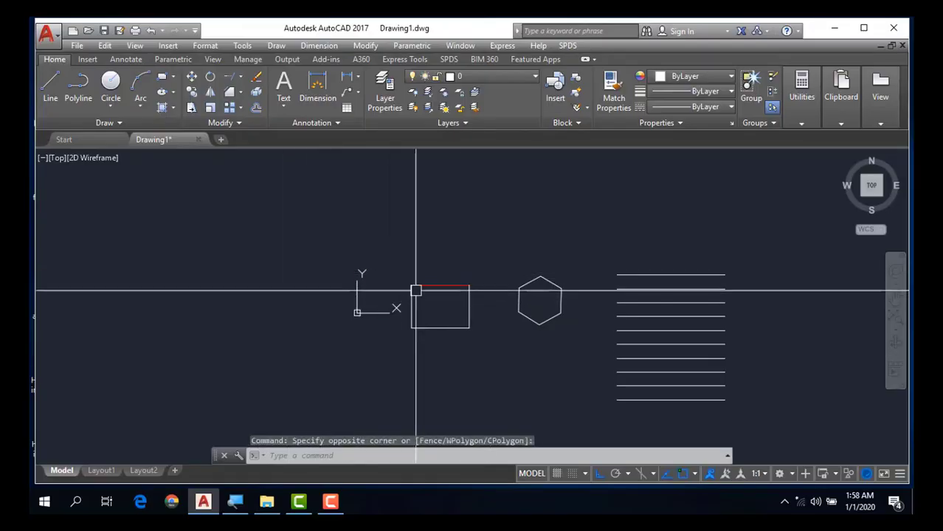
# - Zoom and pan until the rectangle, hexagon and line stack are framed
pyautogui.scroll(-1, 398, 293)
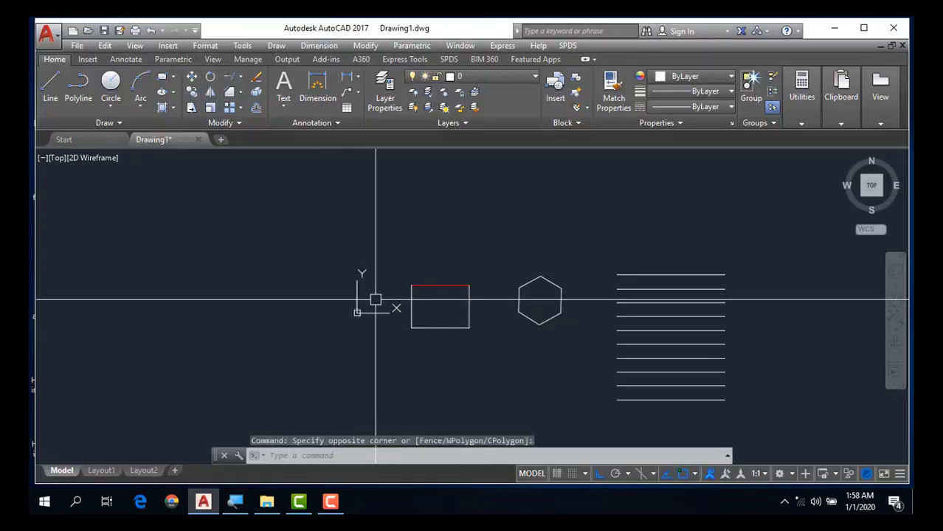
pyautogui.scroll(-2, 372, 303)
pyautogui.scroll(-3, 368, 310)
pyautogui.scroll(-2, 440, 301)
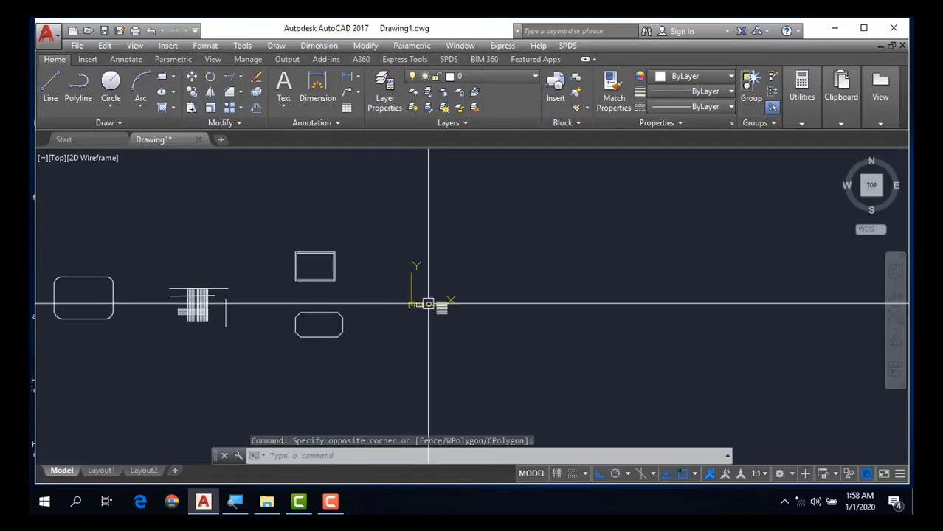
pyautogui.scroll(2, 429, 302)
pyautogui.scroll(2, 435, 310)
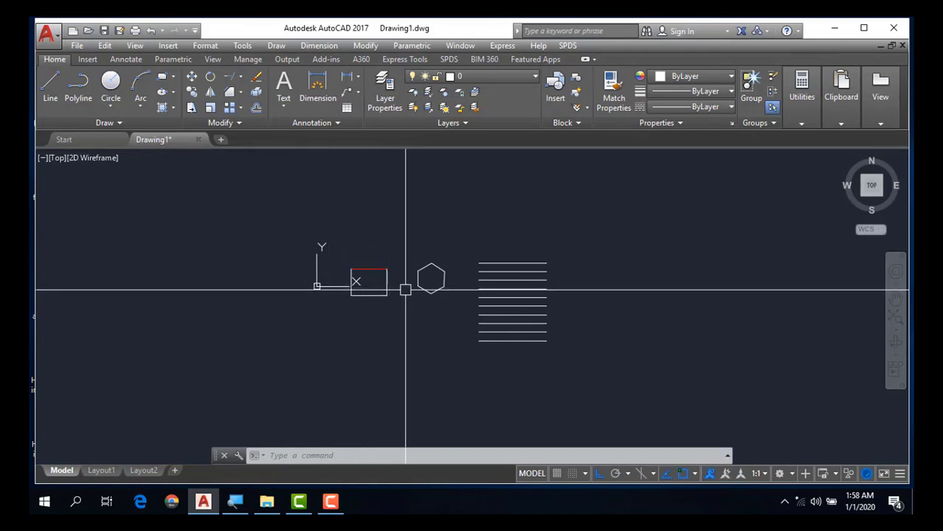
pyautogui.scroll(2, 432, 295)
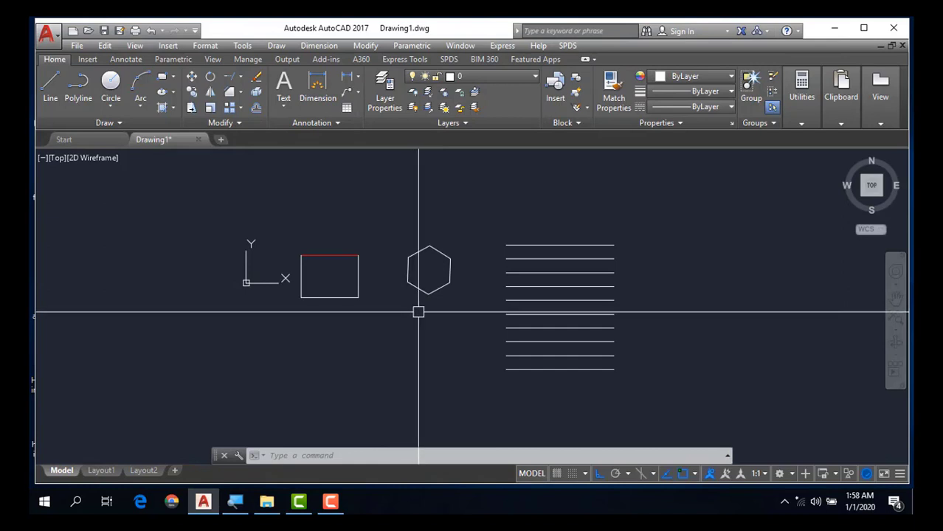
pyautogui.scroll(-2, 419, 315)
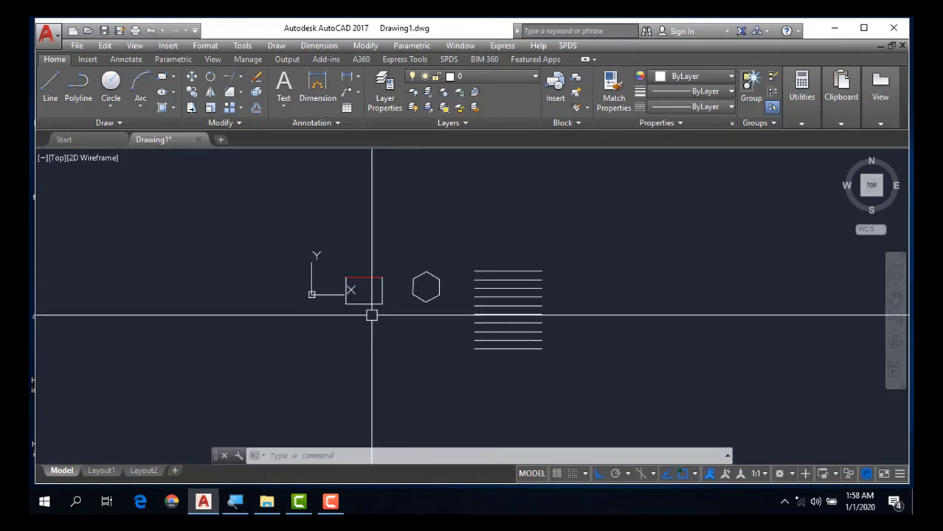
pyautogui.scroll(2, 359, 304)
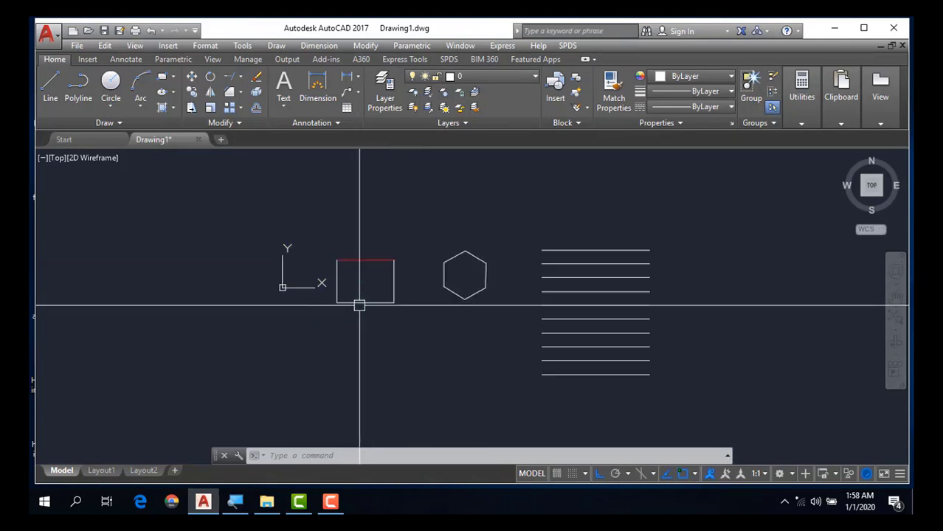
pyautogui.scroll(2, 339, 261)
pyautogui.scroll(-4, 357, 274)
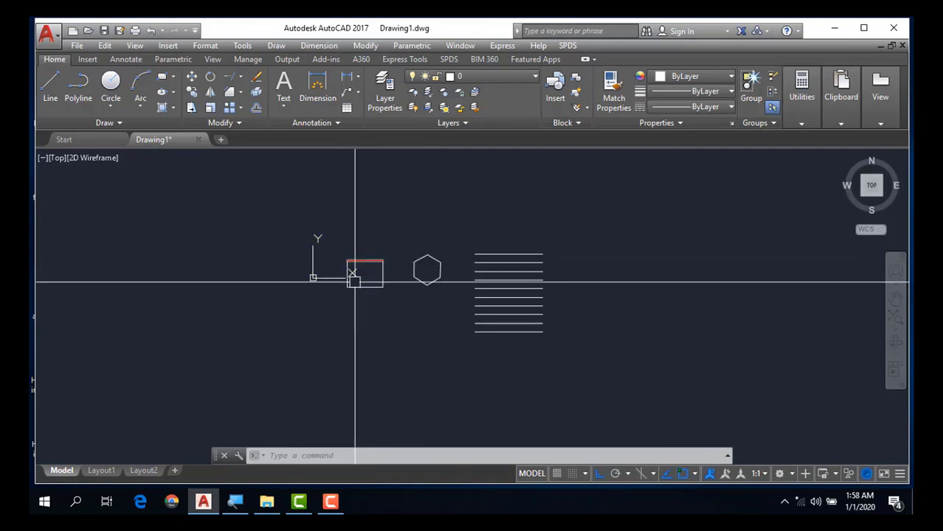
pyautogui.scroll(2, 356, 289)
pyautogui.scroll(4, 397, 313)
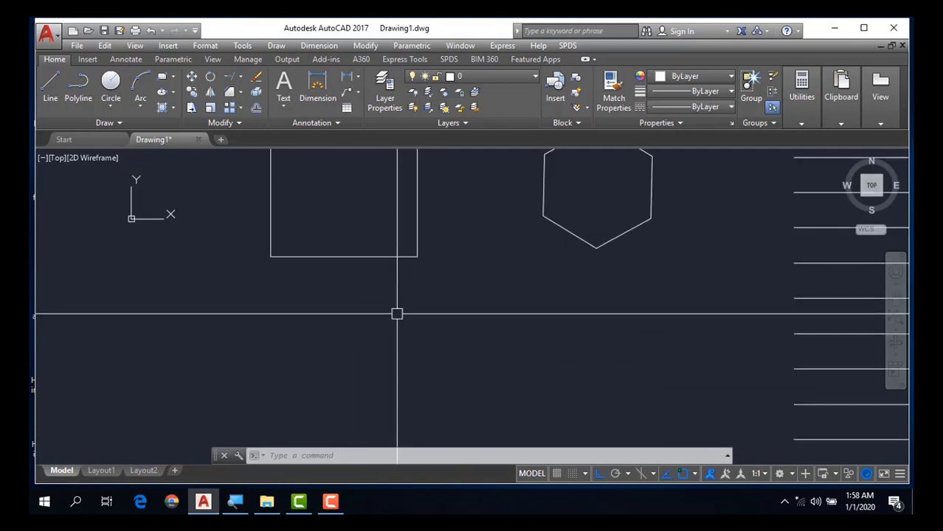
pyautogui.moveTo(398, 311); pyautogui.dragTo(416, 347, button='middle')
pyautogui.scroll(-2, 442, 351)
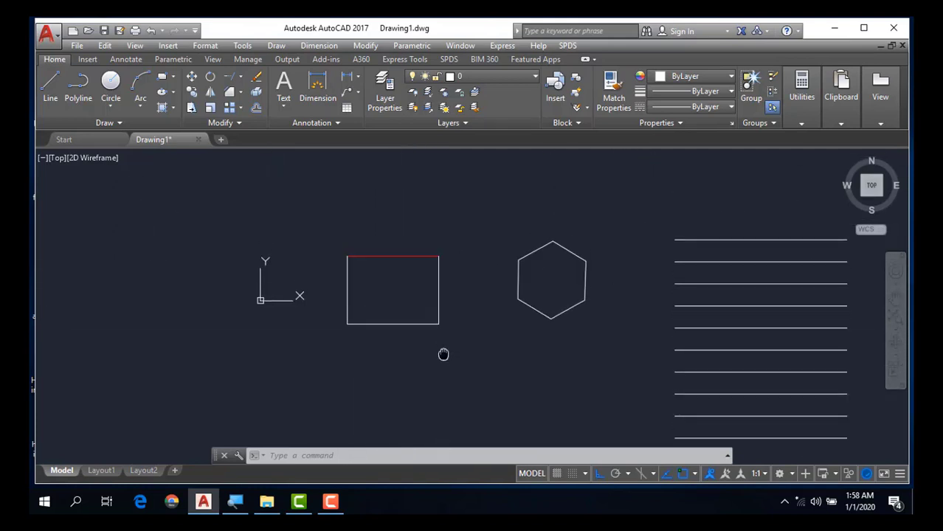
# - Window-select the red-topped rectangle and erase it with the Modify panel's Erase
pyautogui.click(334, 227)
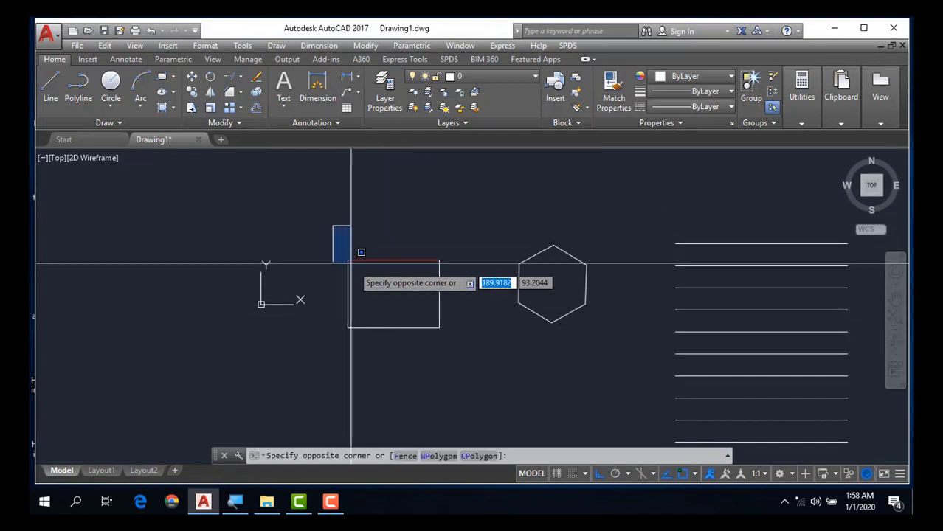
pyautogui.click(468, 370)
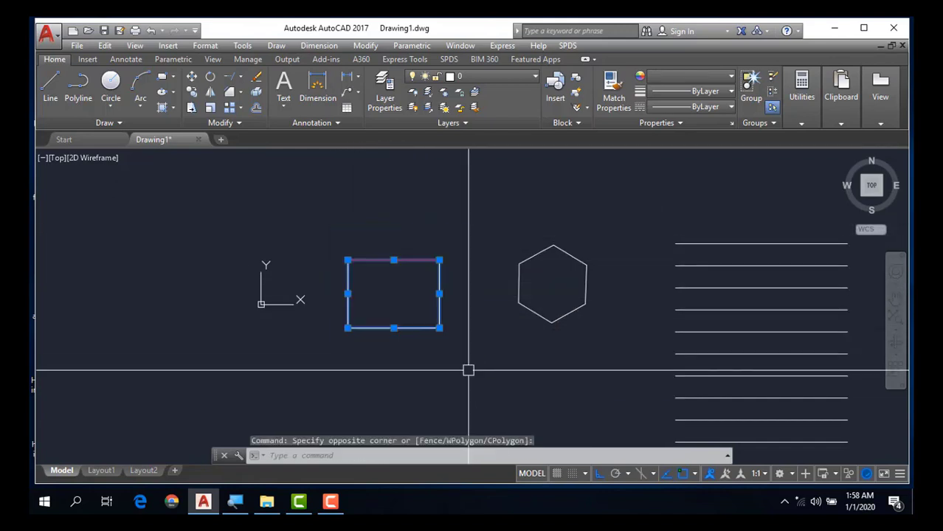
pyautogui.click(257, 83)
pyautogui.scroll(-5, 448, 271)
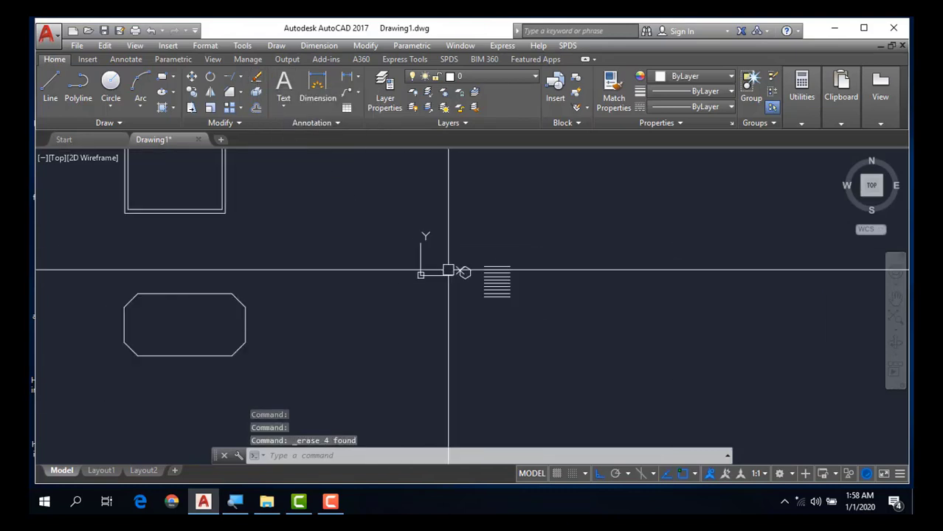
pyautogui.moveTo(457, 286)
pyautogui.mouseDown(button='middle')
pyautogui.moveTo(457, 309)
pyautogui.moveTo(503, 272)
pyautogui.mouseUp(button='middle')
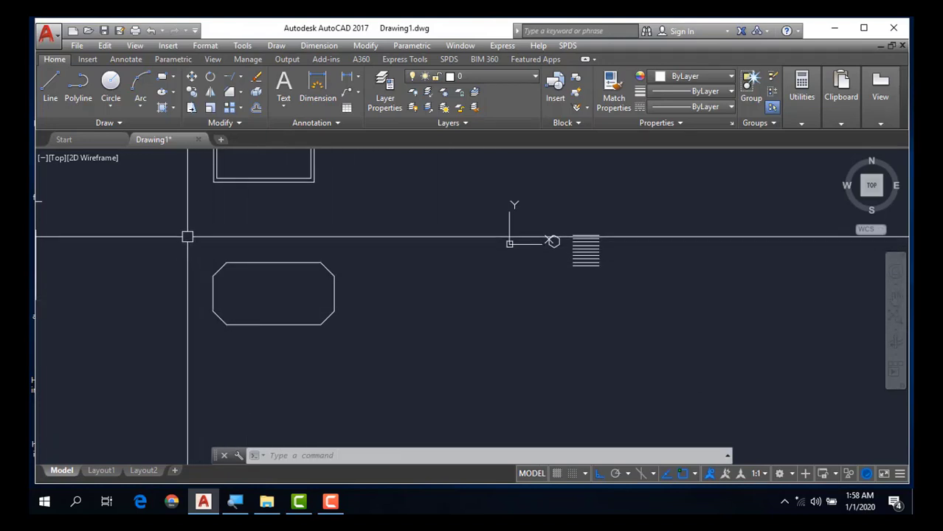
# - Window-select the chamfered octagon outline and erase it from the right-click menu
pyautogui.click(166, 230)
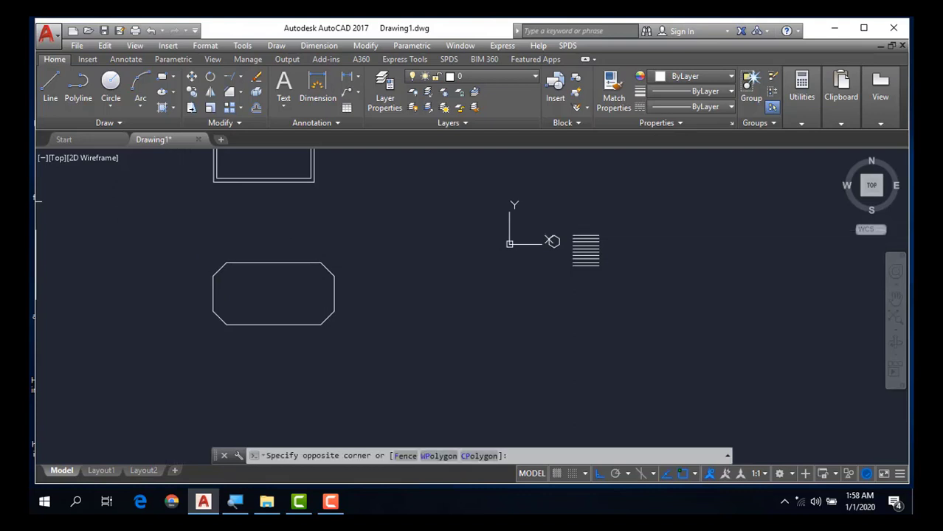
pyautogui.click(398, 365)
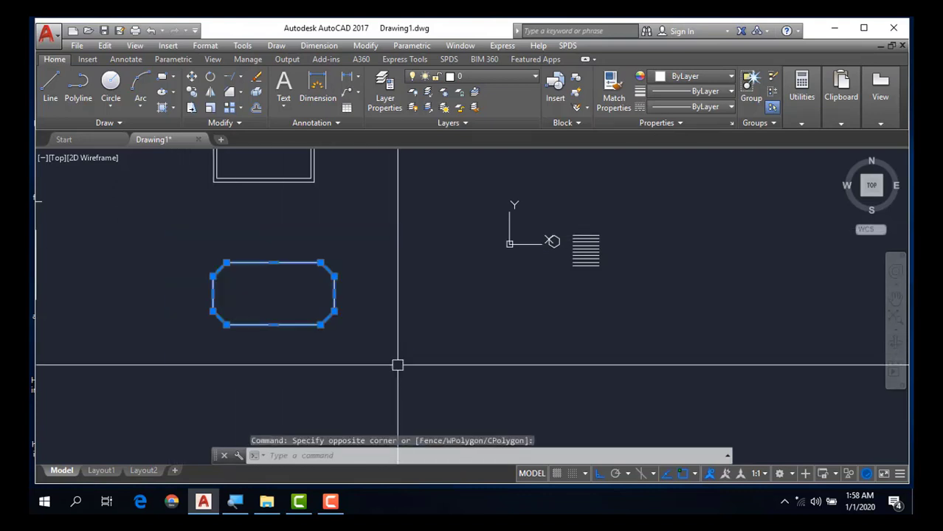
pyautogui.rightClick(353, 285)
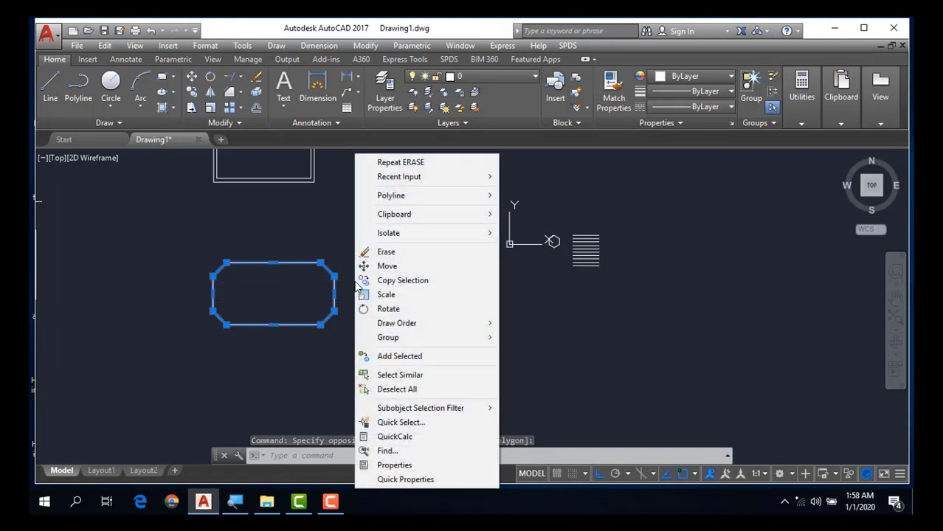
pyautogui.click(387, 255)
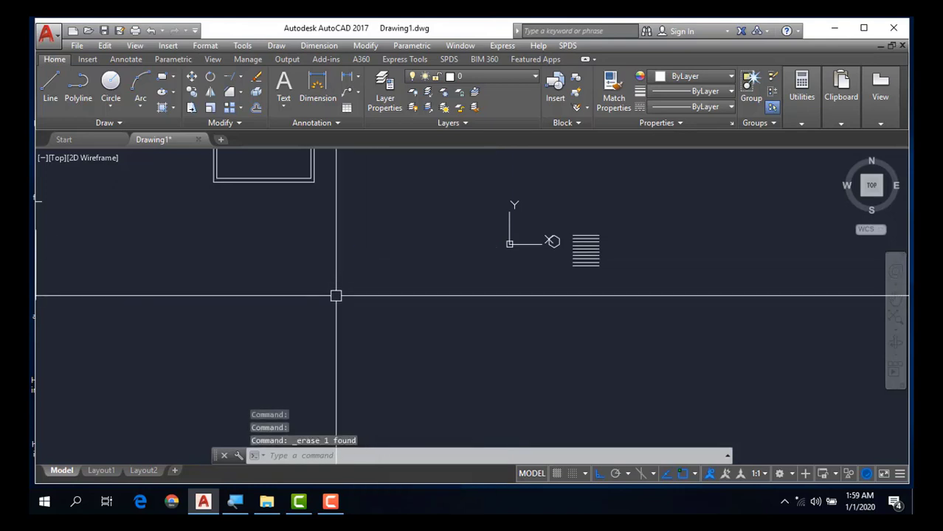
pyautogui.scroll(-5, 337, 294)
pyautogui.scroll(2, 317, 273)
pyautogui.scroll(2, 318, 273)
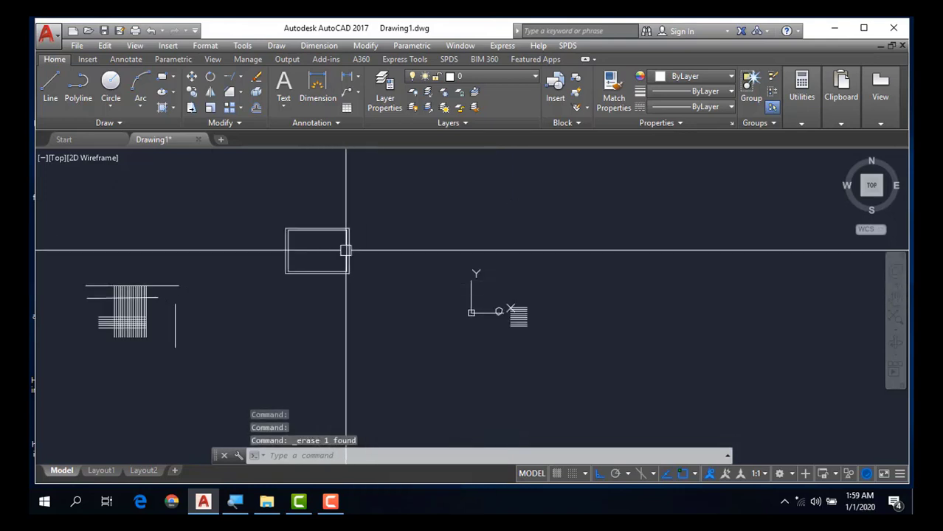
pyautogui.scroll(1, 307, 275)
pyautogui.scroll(1, 311, 277)
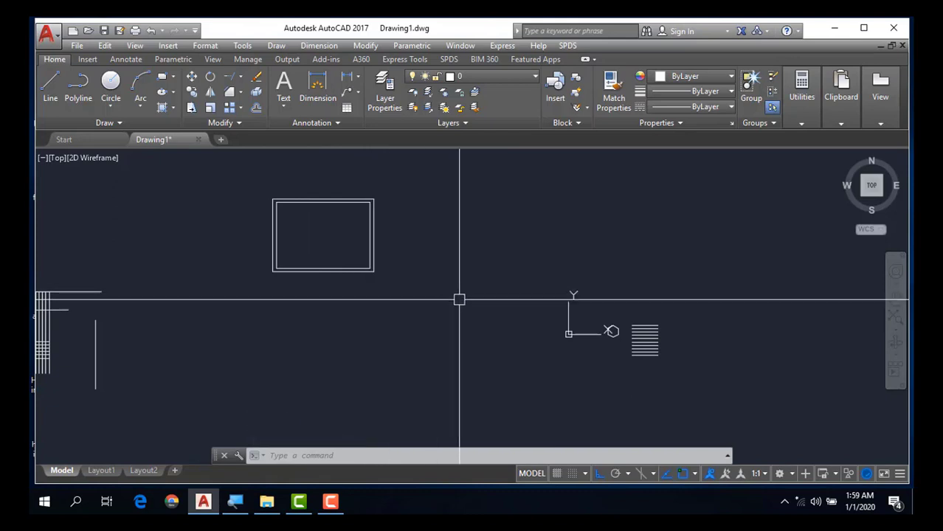
pyautogui.scroll(3, 612, 337)
pyautogui.scroll(1, 615, 337)
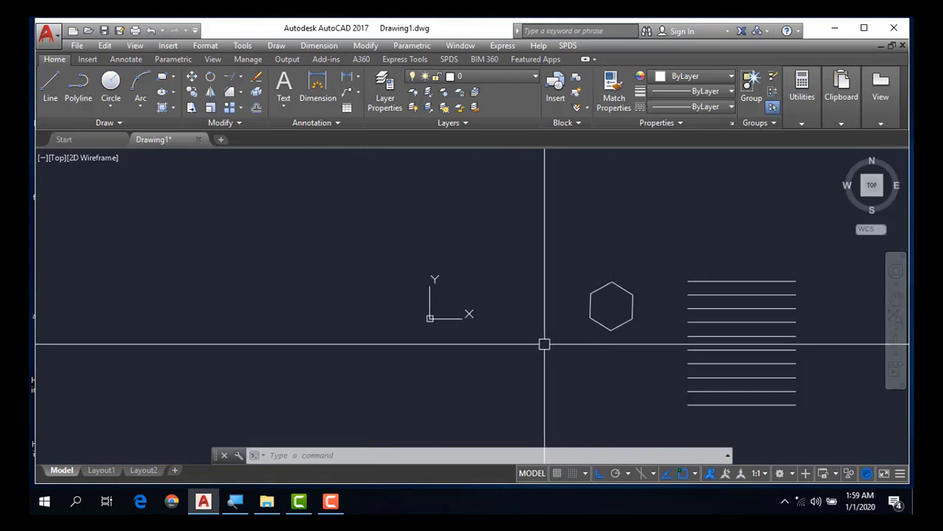
pyautogui.scroll(-2, 545, 343)
pyautogui.scroll(1, 643, 348)
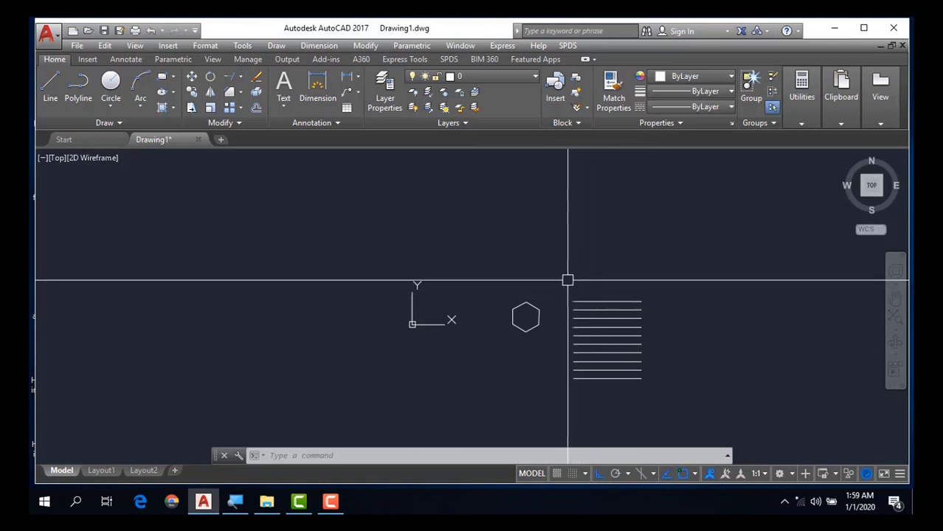
# - Window-select the stack of horizontal lines and erase them with E
pyautogui.click(566, 280)
pyautogui.click(656, 373)
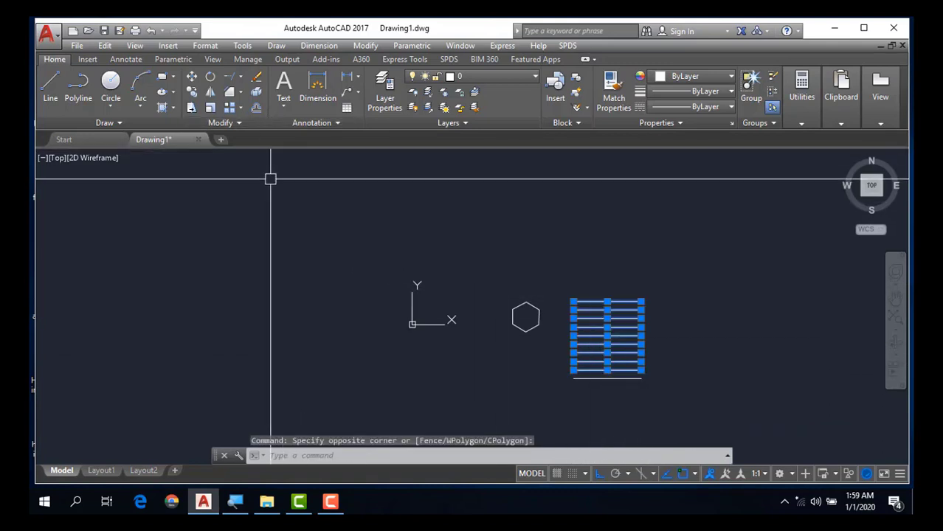
pyautogui.write('e')
pyautogui.press('Return')
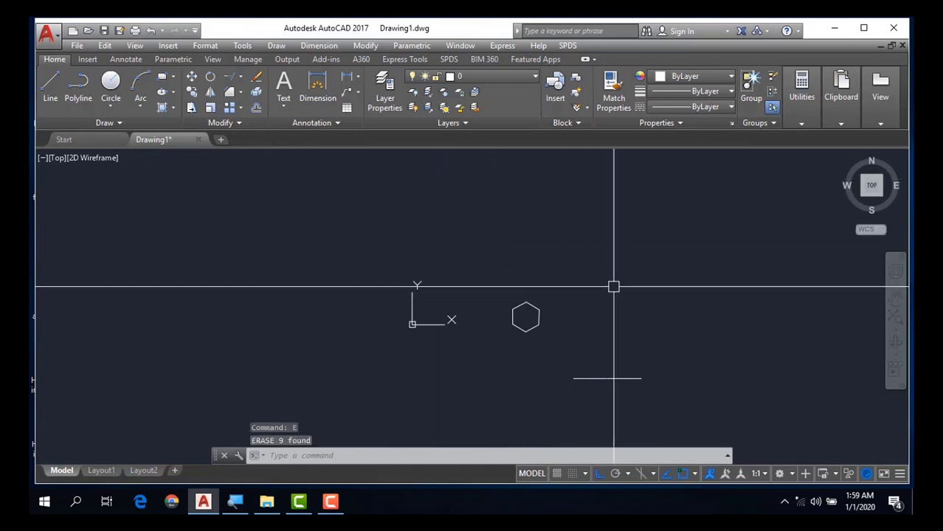
pyautogui.scroll(-2, 613, 284)
pyautogui.scroll(-4, 531, 301)
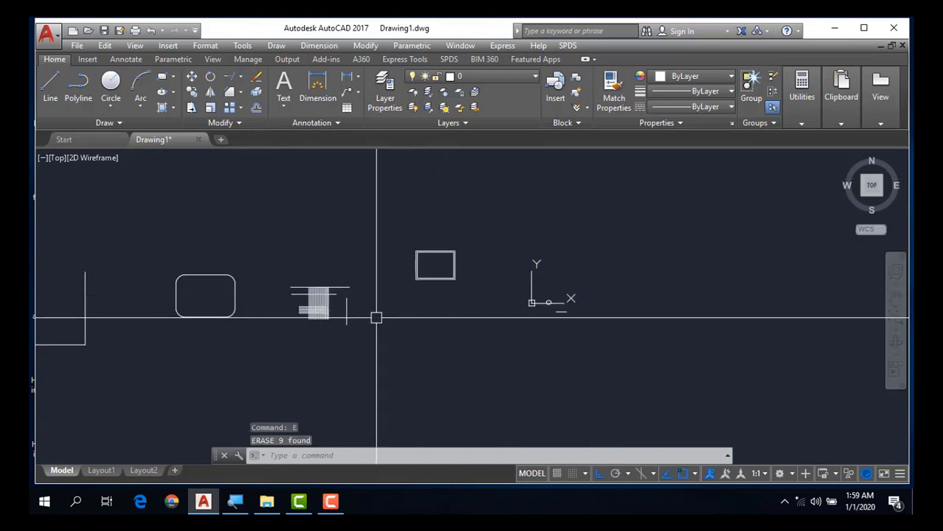
pyautogui.scroll(4, 464, 275)
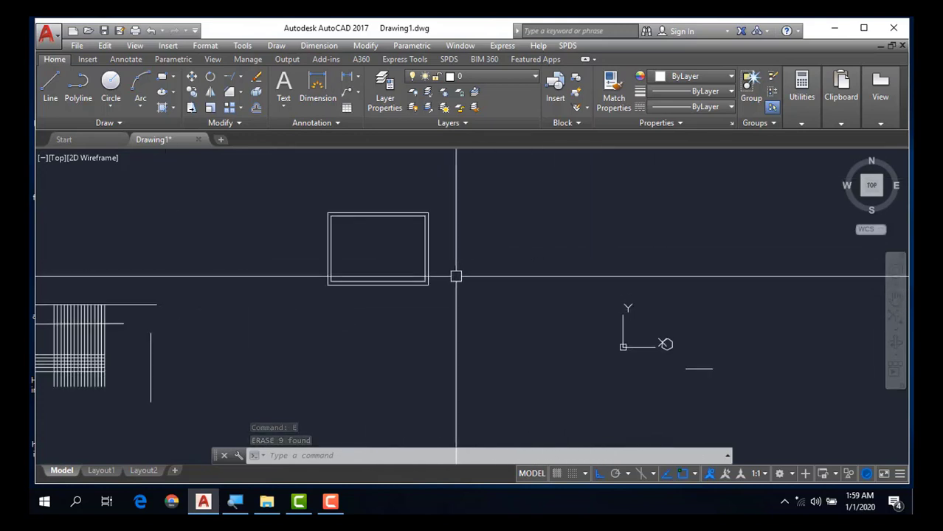
# - Window-select the double-outlined rectangle and remove it with Delete
pyautogui.moveTo(463, 308); pyautogui.dragTo(479, 332, button='middle')
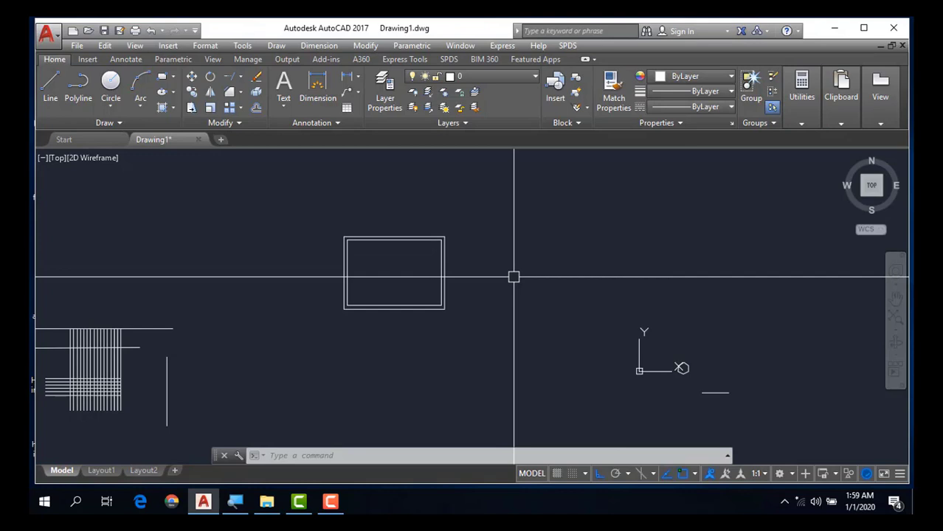
pyautogui.click(290, 194)
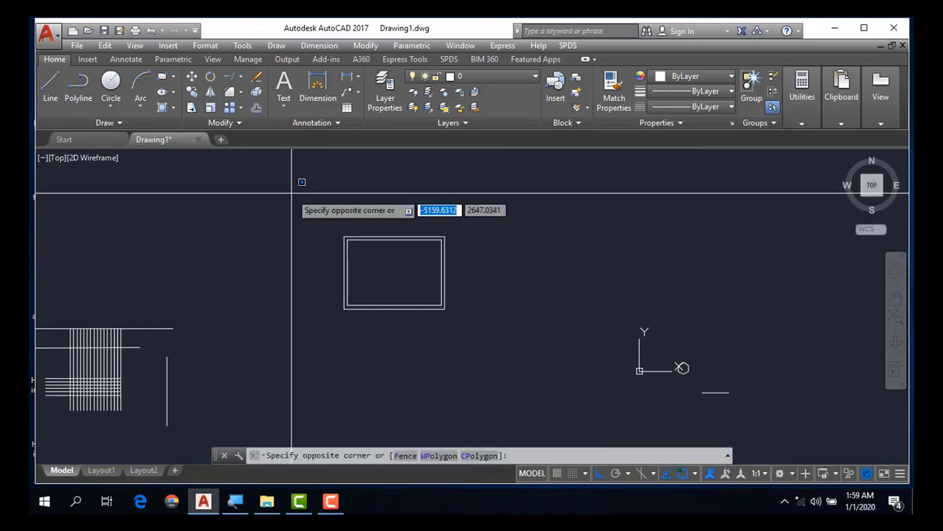
pyautogui.click(447, 307)
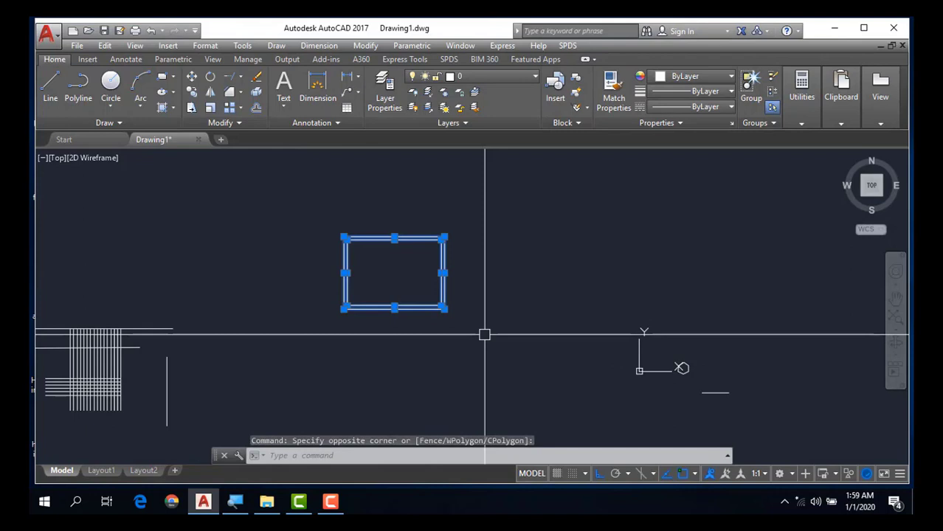
pyautogui.press('Delete')
pyautogui.scroll(-5, 525, 300)
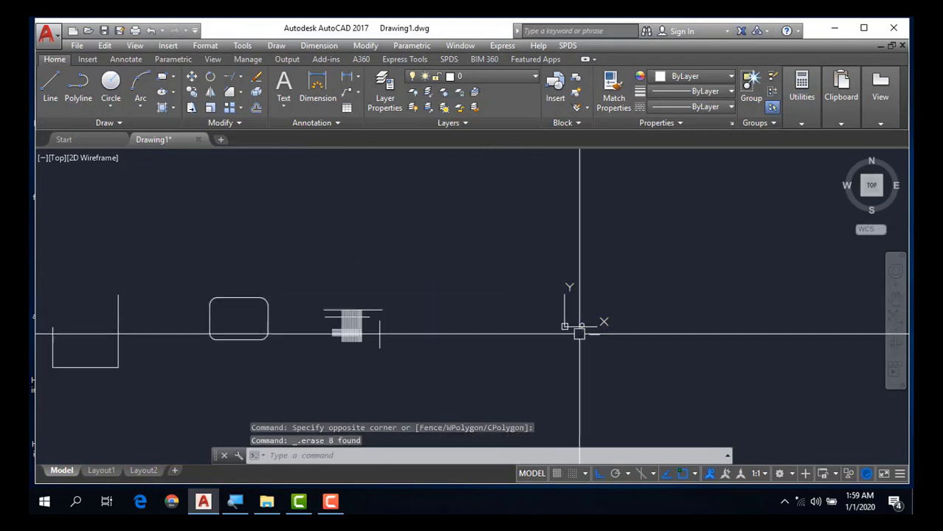
pyautogui.scroll(6, 580, 329)
pyautogui.scroll(4, 583, 319)
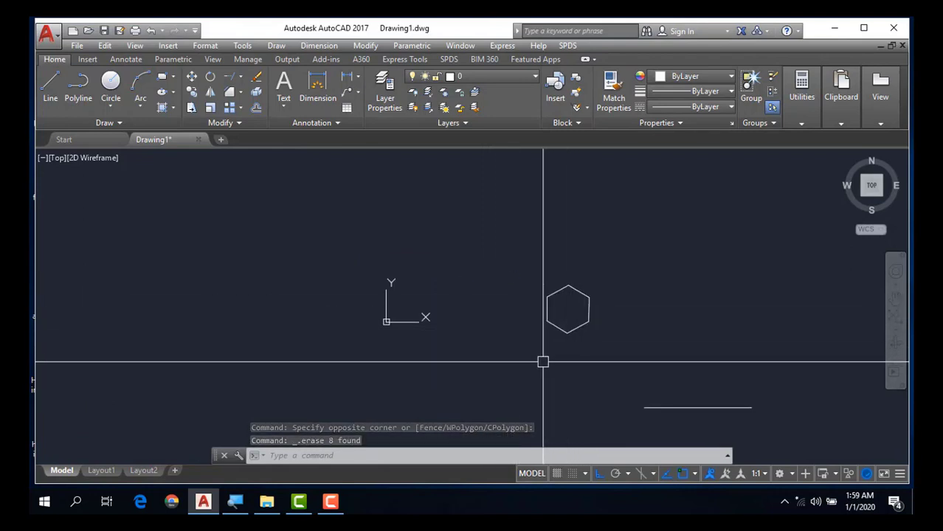
# - Centre the hexagon in view and window-select the entire shape
pyautogui.moveTo(569, 348); pyautogui.dragTo(516, 336, button='middle')
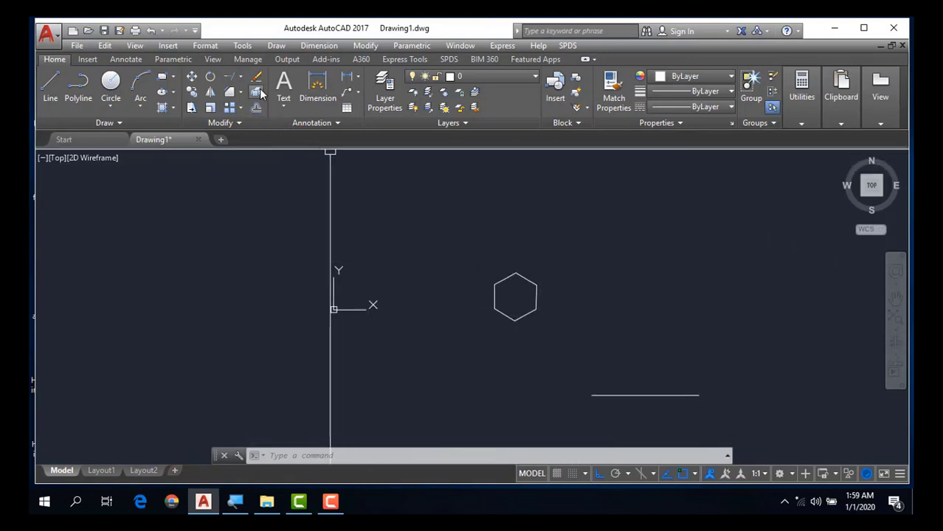
pyautogui.moveTo(524, 355)
pyautogui.mouseDown(button='middle')
pyautogui.moveTo(459, 353)
pyautogui.moveTo(477, 350)
pyautogui.mouseUp(button='middle')
pyautogui.scroll(4, 457, 320)
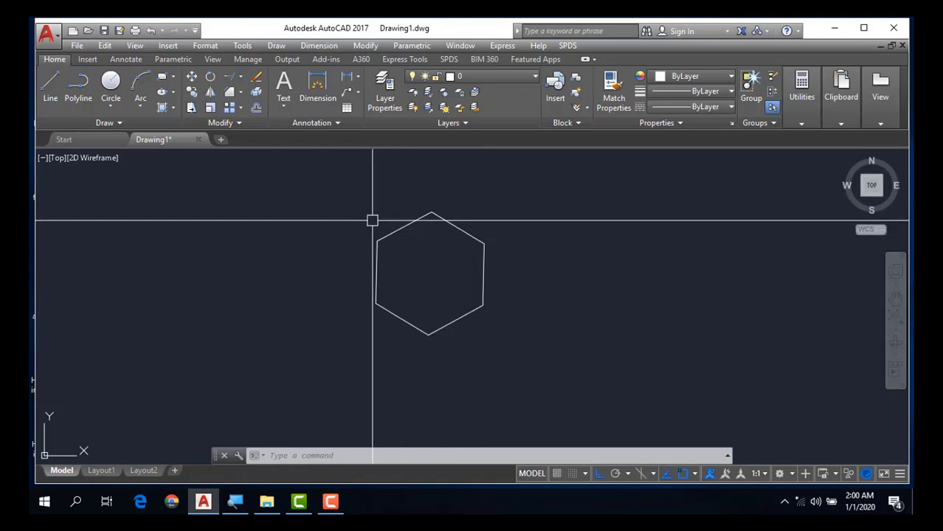
pyautogui.click(343, 189)
pyautogui.click(558, 353)
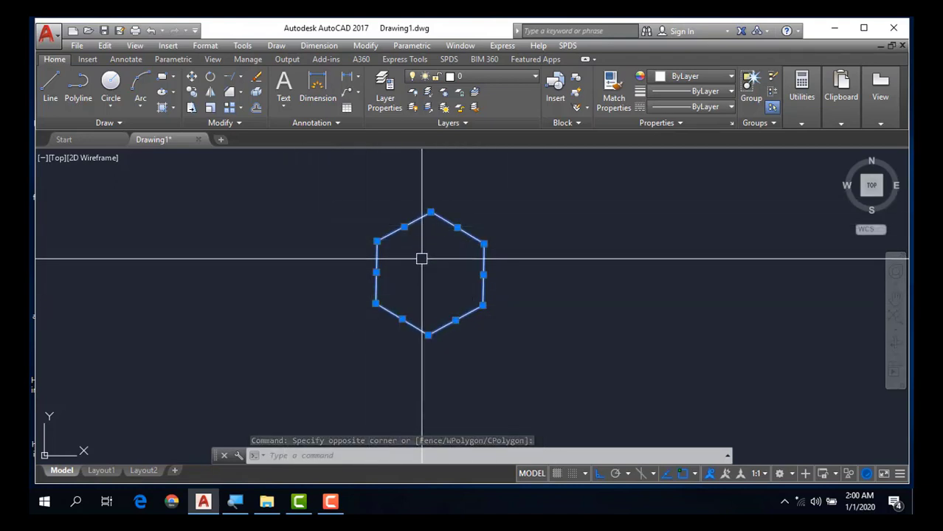
# - Reselect the hexagon and try Explode on it, then cancel the command
pyautogui.press('Escape')
pyautogui.click(409, 233)
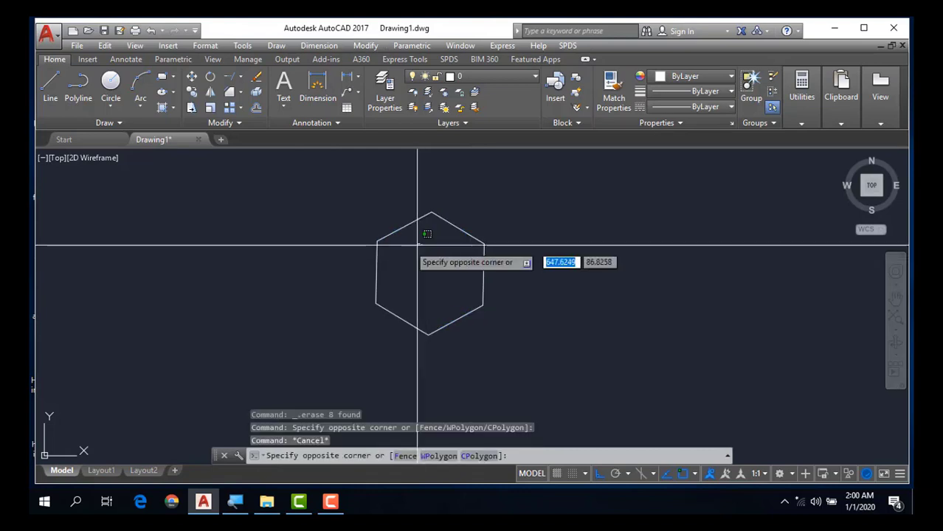
pyautogui.click(401, 231)
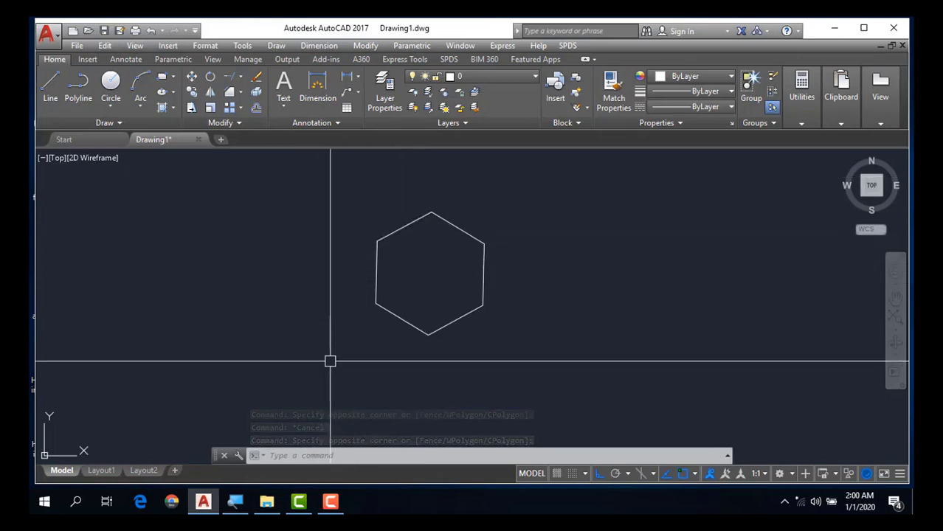
pyautogui.click(345, 178)
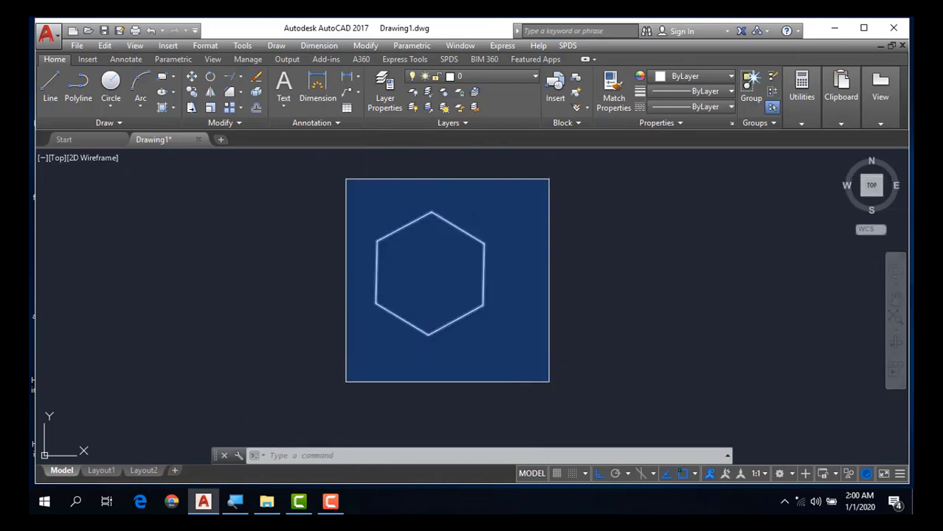
pyautogui.click(550, 390)
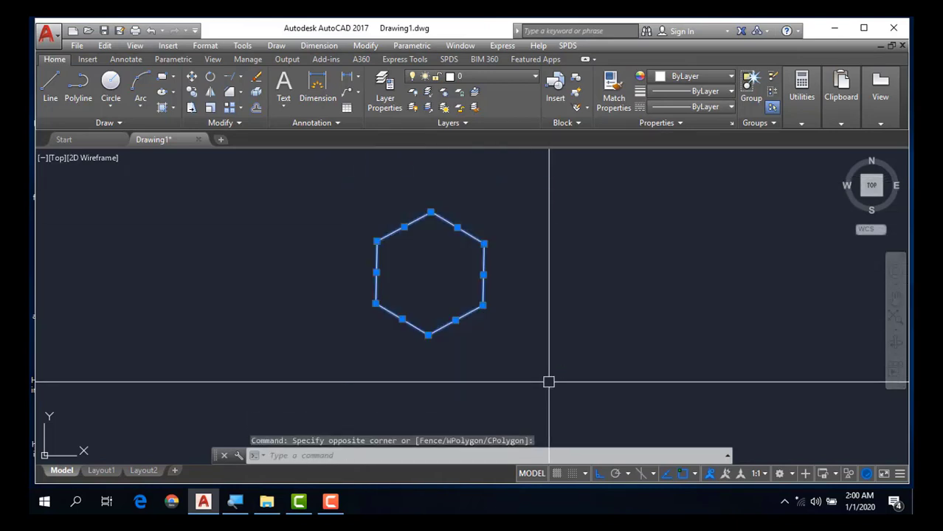
pyautogui.click(257, 108)
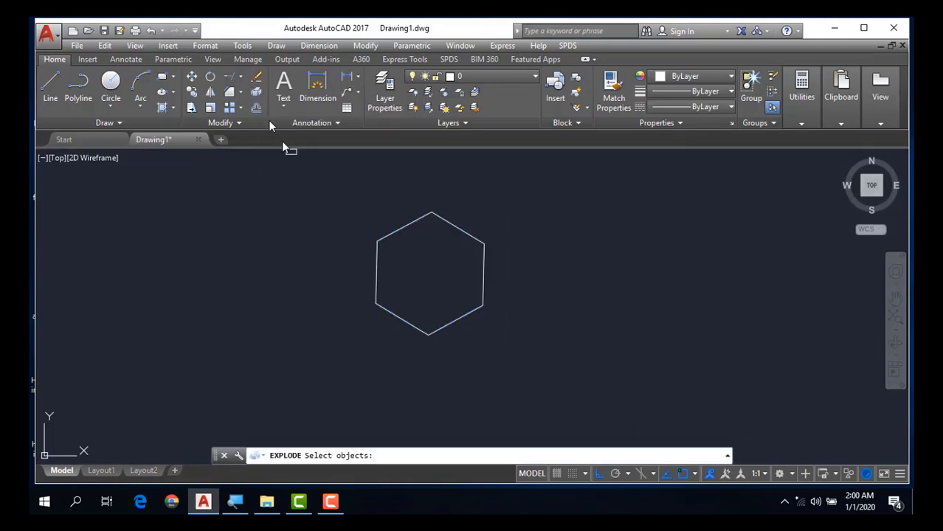
pyautogui.press('Escape')
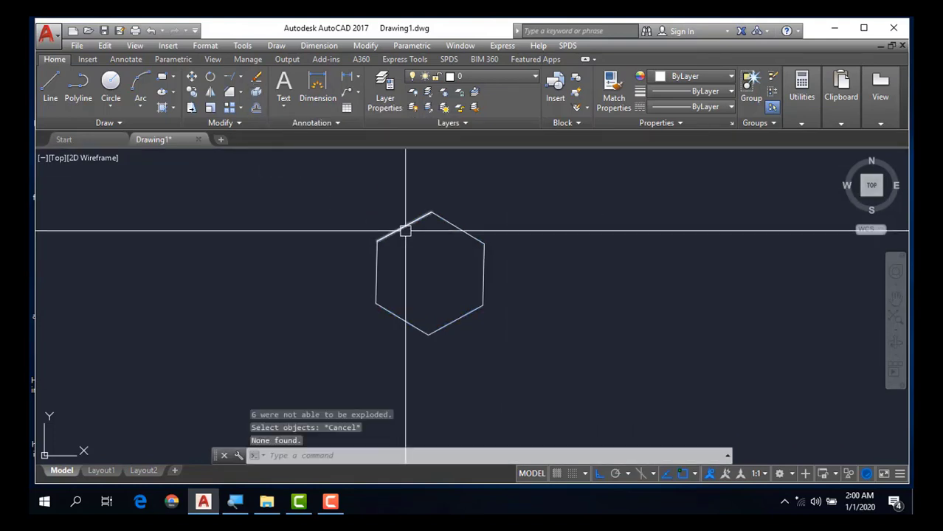
# - Drag the top-left edge's midpoint grip upward so the edge sits detached above the hexagon
pyautogui.click(399, 232)
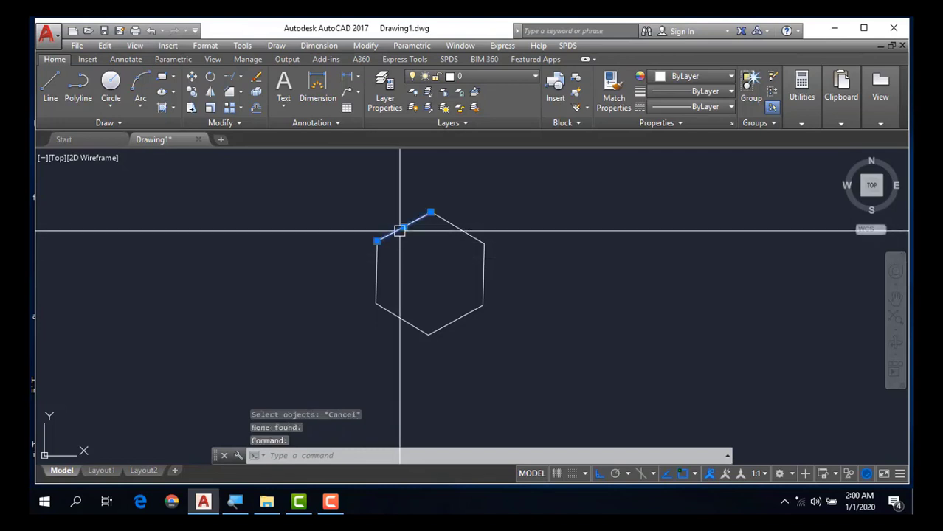
pyautogui.click(403, 225)
pyautogui.click(377, 185)
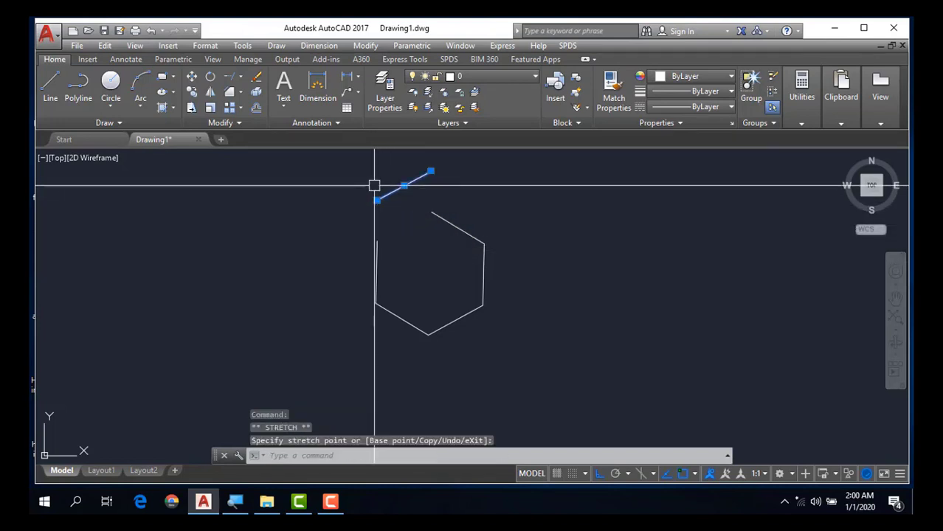
pyautogui.scroll(-2, 449, 292)
pyautogui.press('Escape')
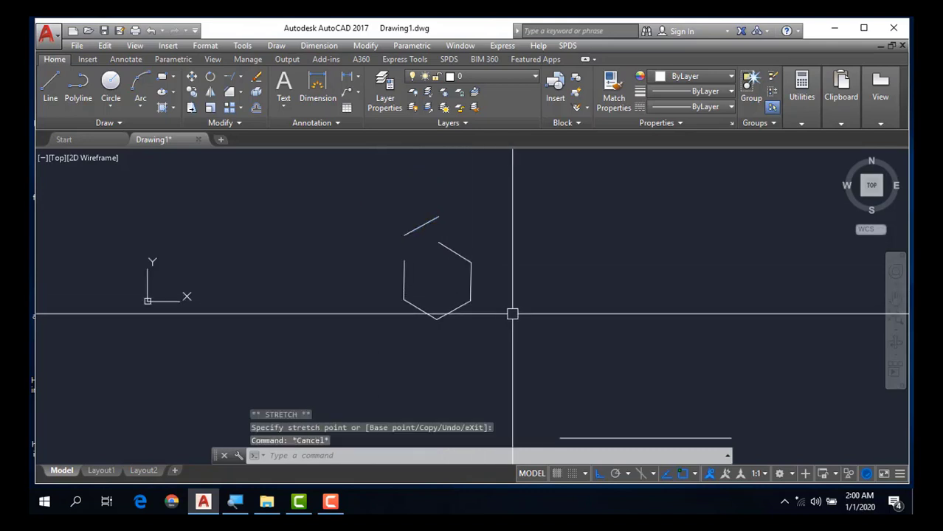
pyautogui.press('Escape')
pyautogui.write('re')
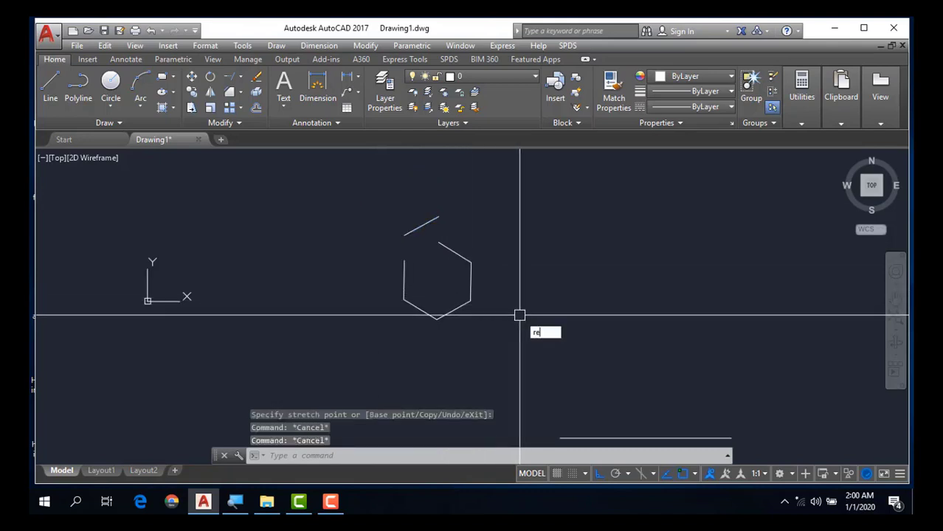
# - Draw a rectangle to the right of the hexagon using the REC command
pyautogui.write('c')
pyautogui.press('Return')
pyautogui.click(570, 242)
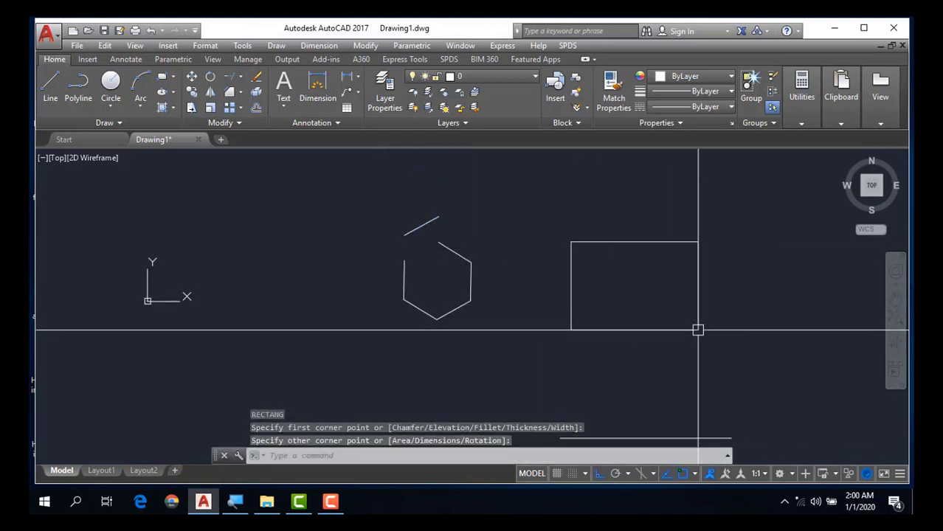
pyautogui.click(698, 330)
pyautogui.press('Escape')
pyautogui.press('Escape')
pyautogui.moveTo(716, 339); pyautogui.dragTo(618, 325, button='middle')
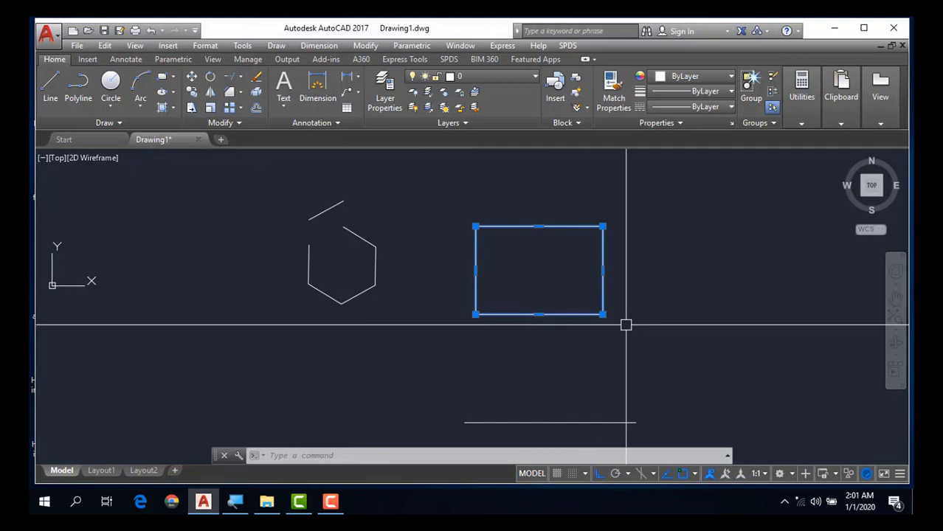
# - Explode the rectangle with X and delete its right edge
pyautogui.write('x')
pyautogui.press('Return')
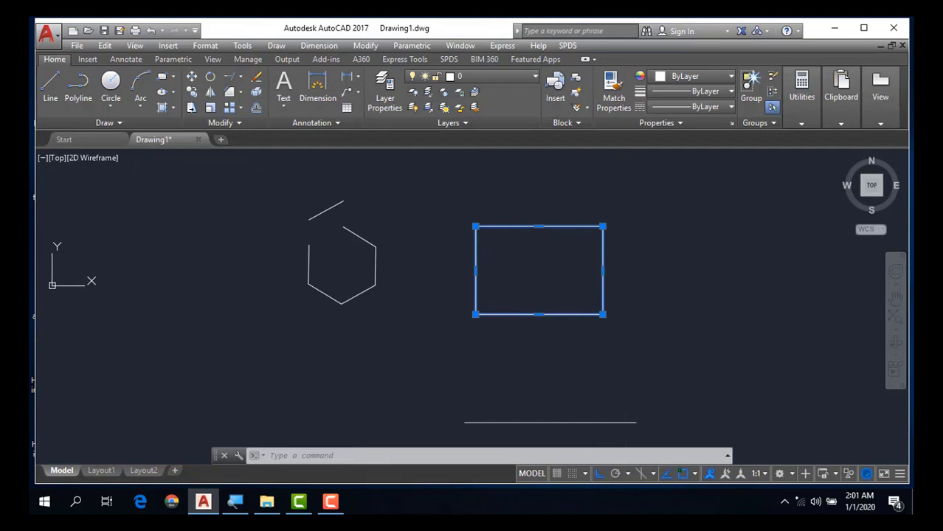
pyautogui.click(603, 270)
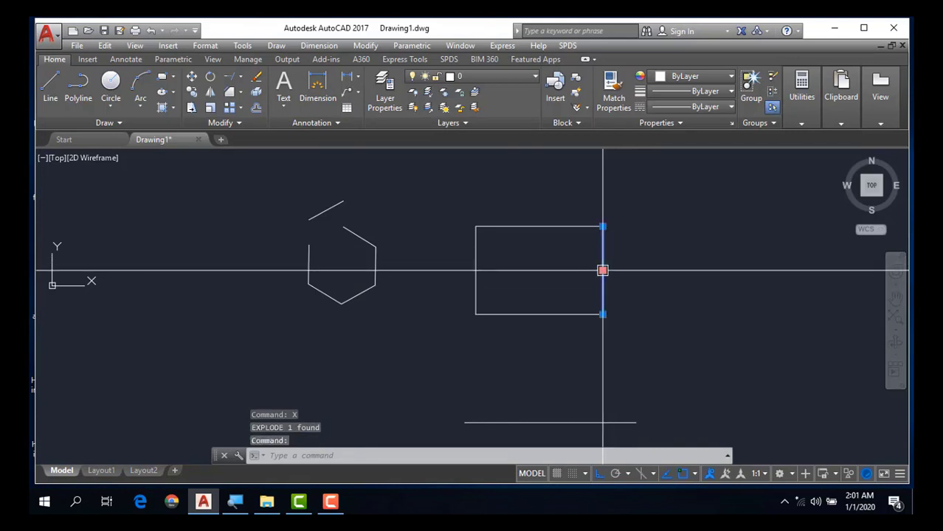
pyautogui.press('Delete')
pyautogui.scroll(-4, 667, 264)
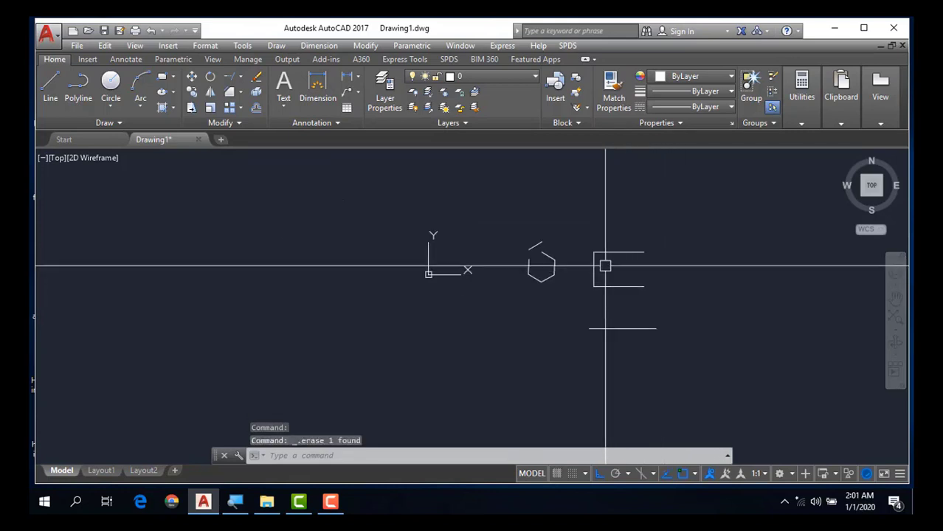
# - Zoom and pan until the long horizontal line below the rectangle fills the view
pyautogui.scroll(-2, 533, 291)
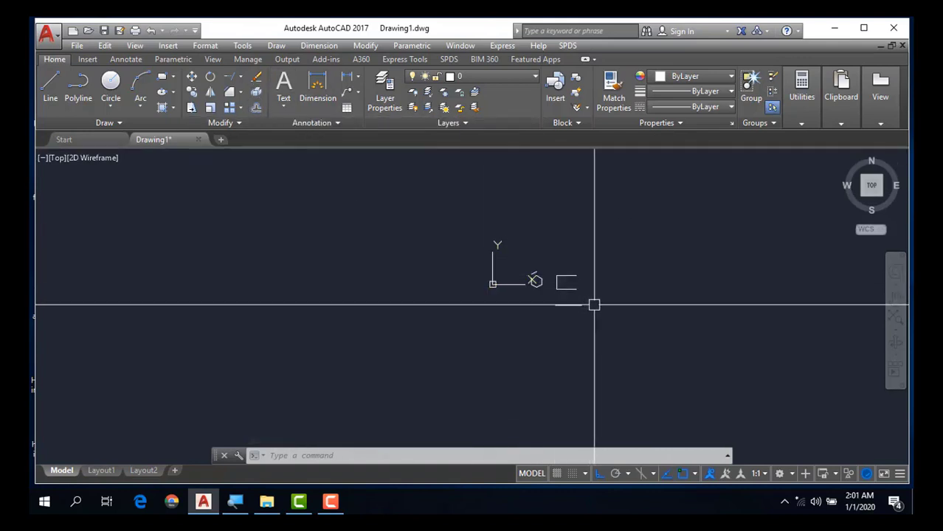
pyautogui.scroll(2, 535, 299)
pyautogui.scroll(2, 531, 306)
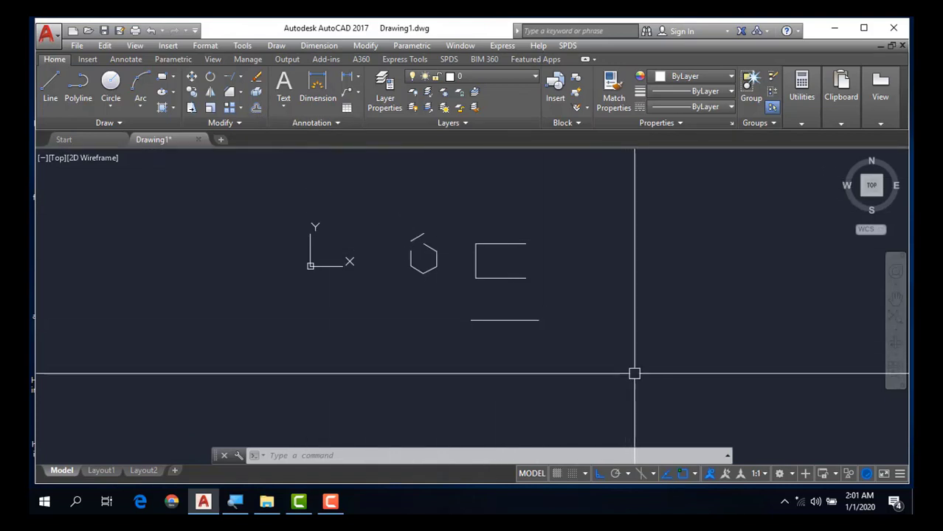
pyautogui.scroll(2, 520, 336)
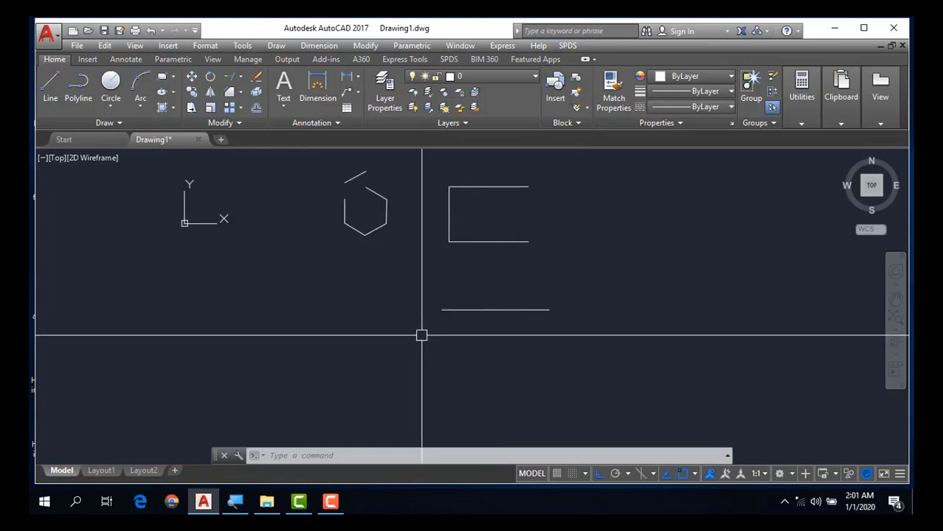
pyautogui.scroll(-2, 423, 341)
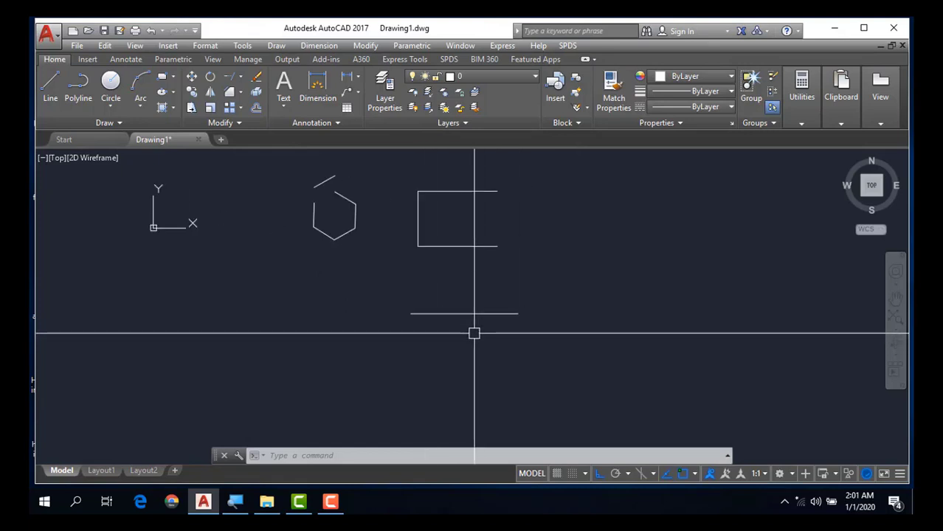
pyautogui.moveTo(518, 348); pyautogui.dragTo(481, 347, button='middle')
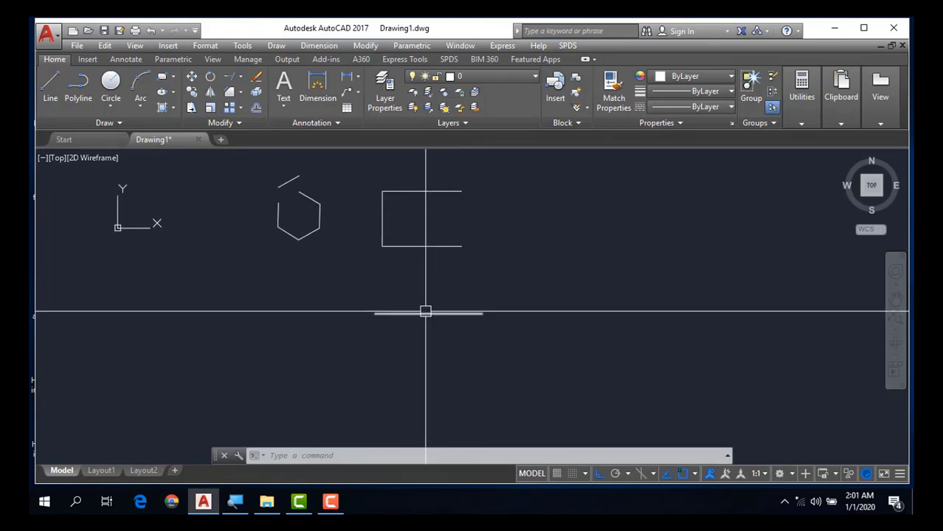
pyautogui.scroll(2, 425, 311)
pyautogui.scroll(2, 425, 313)
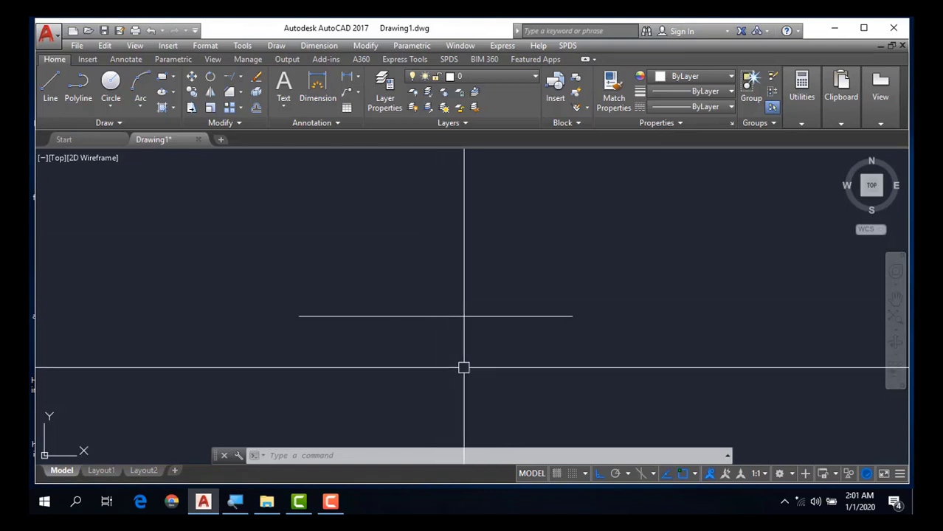
# - Offset the horizontal line by 200, placing the parallel copy below it
pyautogui.click(264, 275)
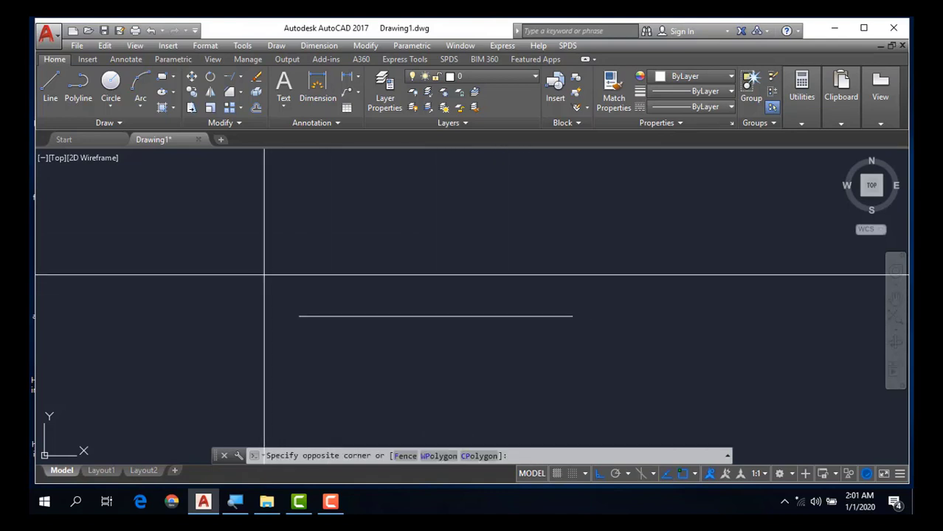
pyautogui.click(617, 349)
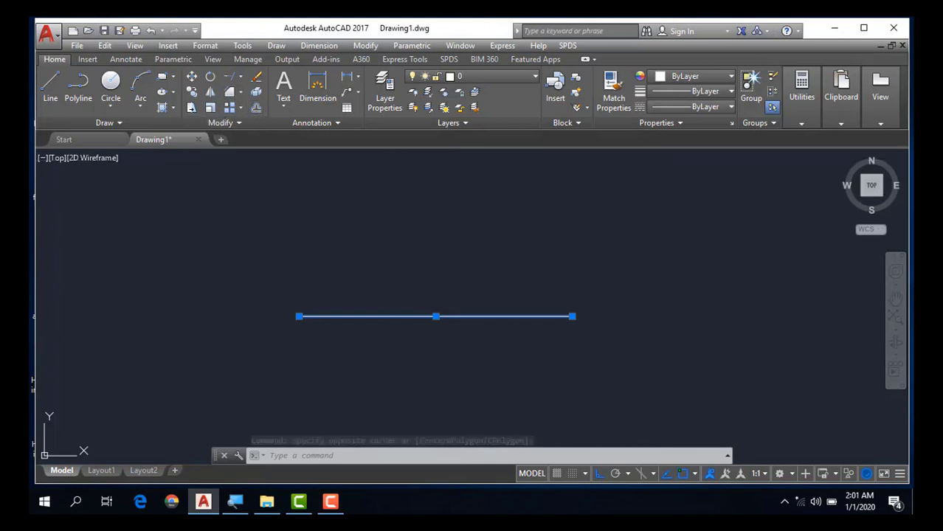
pyautogui.click(256, 107)
pyautogui.write('200')
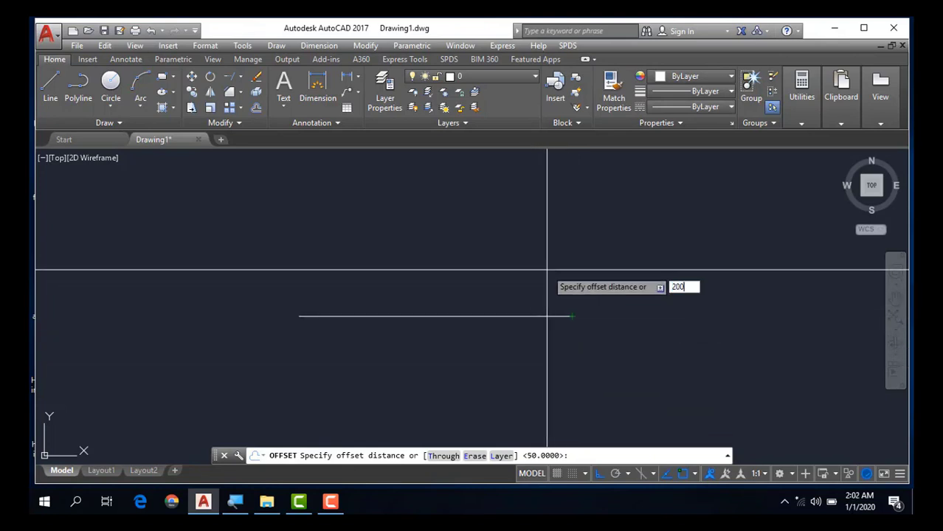
pyautogui.press('Return')
pyautogui.click(547, 316)
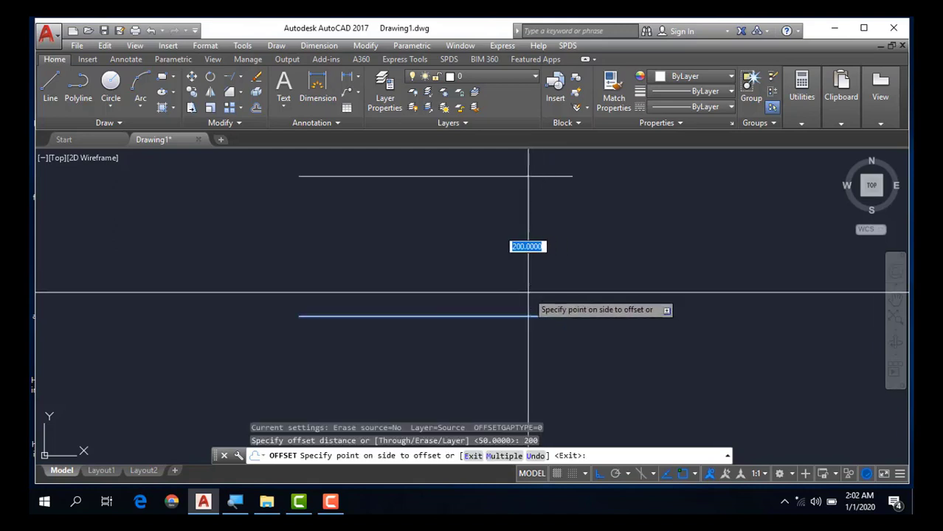
pyautogui.scroll(-1, 526, 290)
pyautogui.scroll(-2, 528, 295)
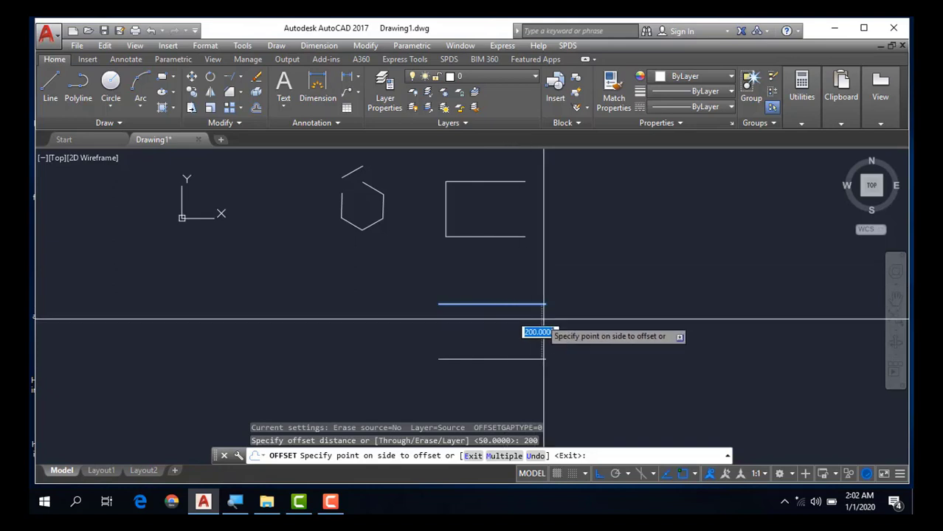
pyautogui.click(515, 320)
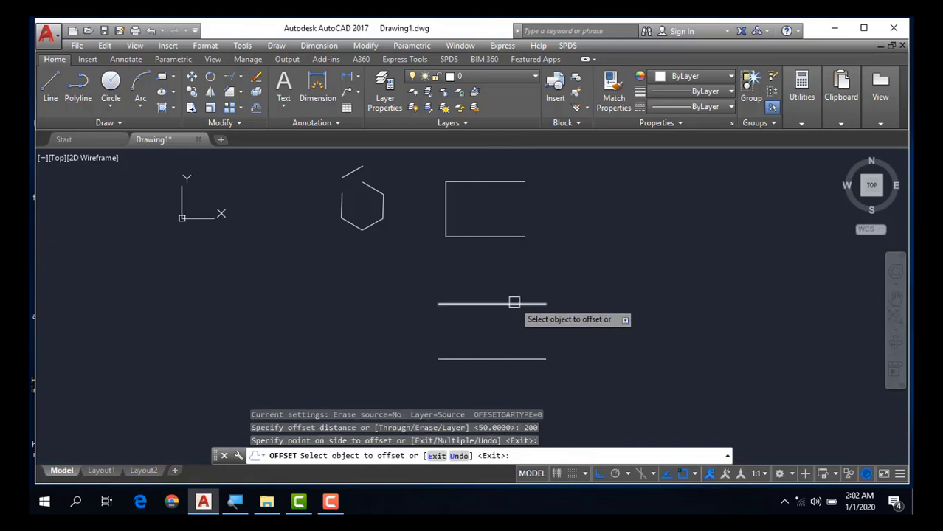
pyautogui.press('Return')
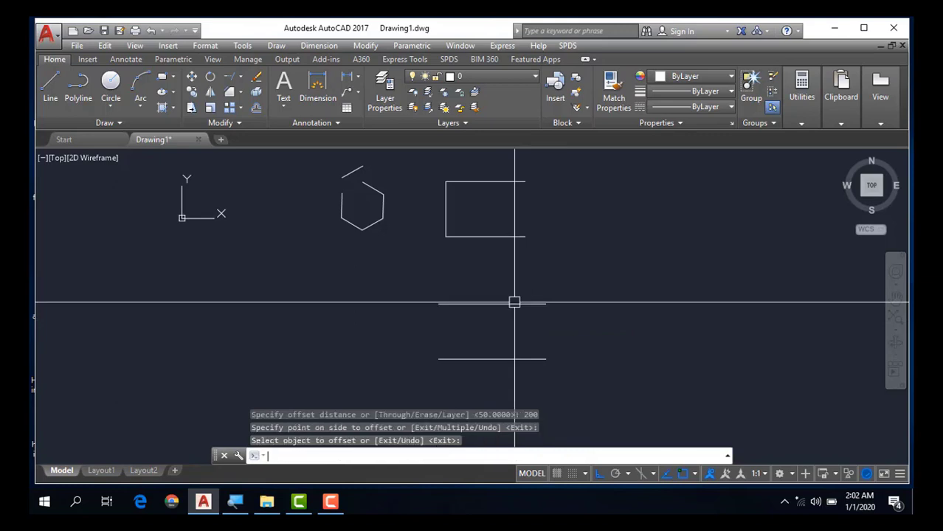
pyautogui.press('Return')
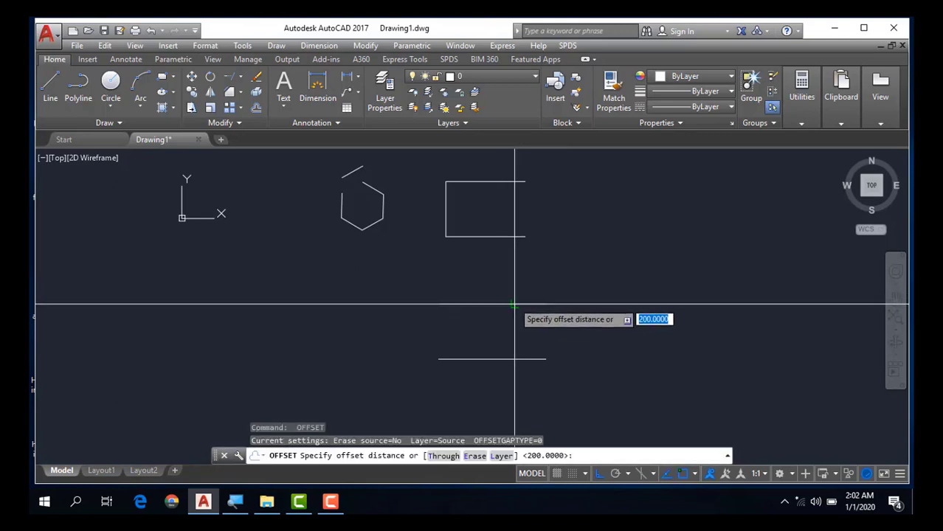
# - Draw a horizontal line to the right of the offset pair of lines
pyautogui.press('Escape')
pyautogui.scroll(-3, 545, 299)
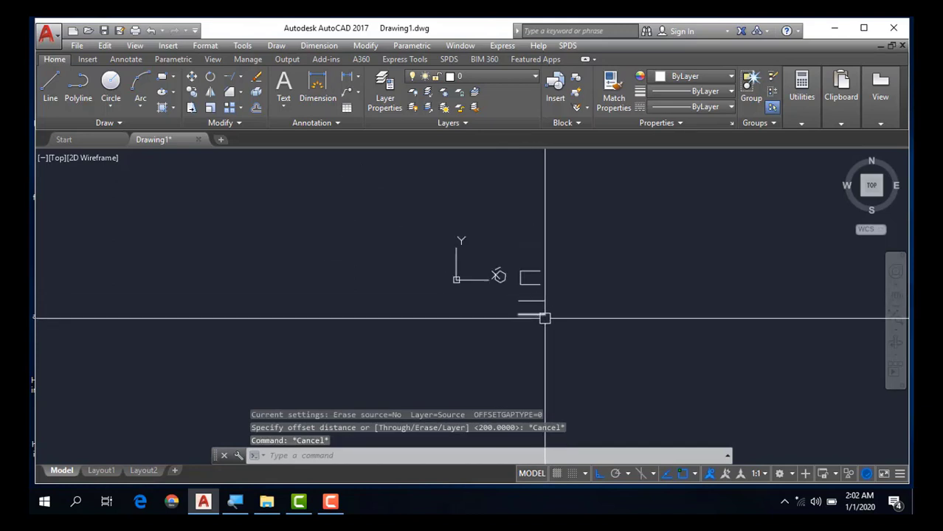
pyautogui.moveTo(543, 316); pyautogui.dragTo(504, 343, button='middle')
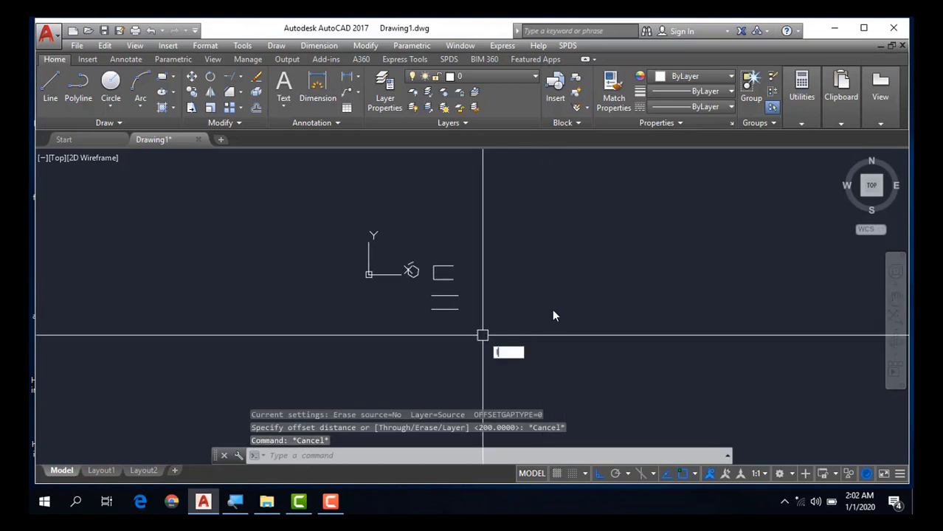
pyautogui.press('Return')
pyautogui.click(522, 288)
pyautogui.press('Escape')
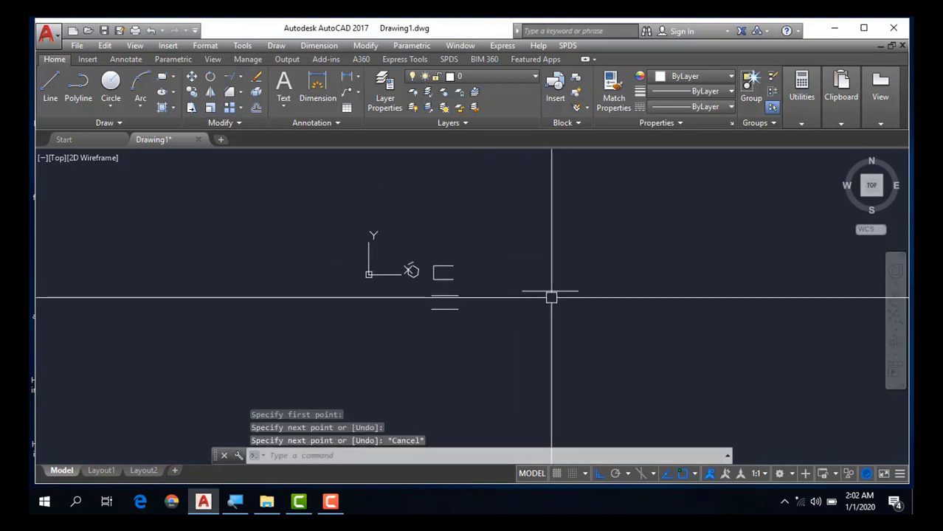
pyautogui.moveTo(521, 304); pyautogui.dragTo(480, 305, button='middle')
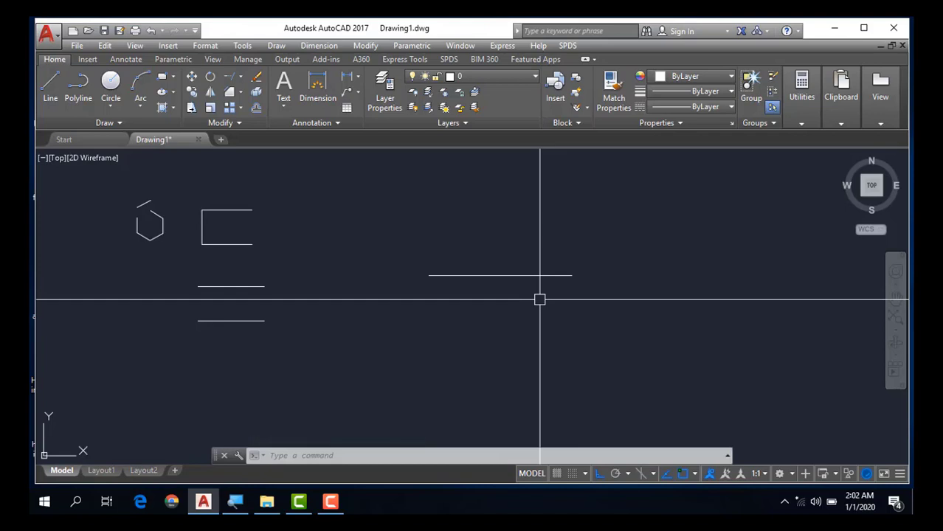
# - Offset the selected line repeatedly at 100-unit spacing with the Multiple option, adding copies above and below
pyautogui.click(395, 249)
pyautogui.click(592, 308)
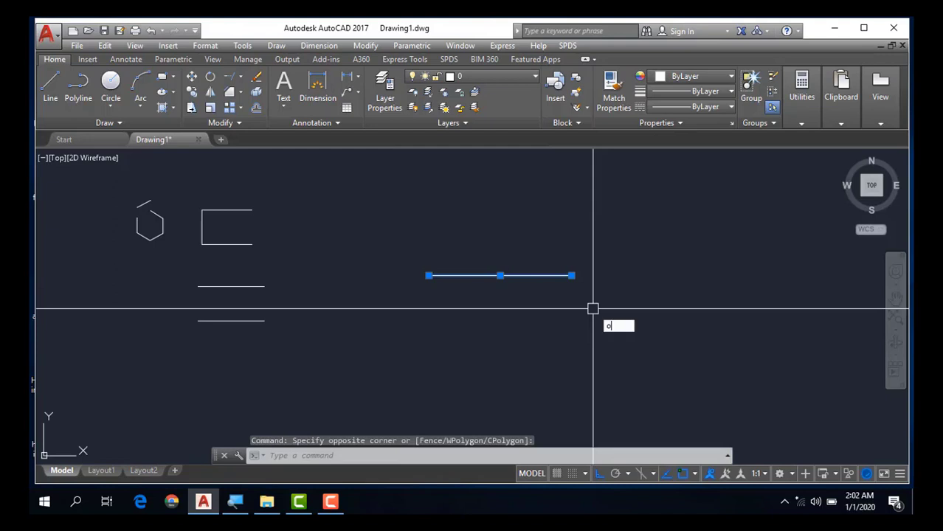
pyautogui.write('ff')
pyautogui.press('Return')
pyautogui.write('100')
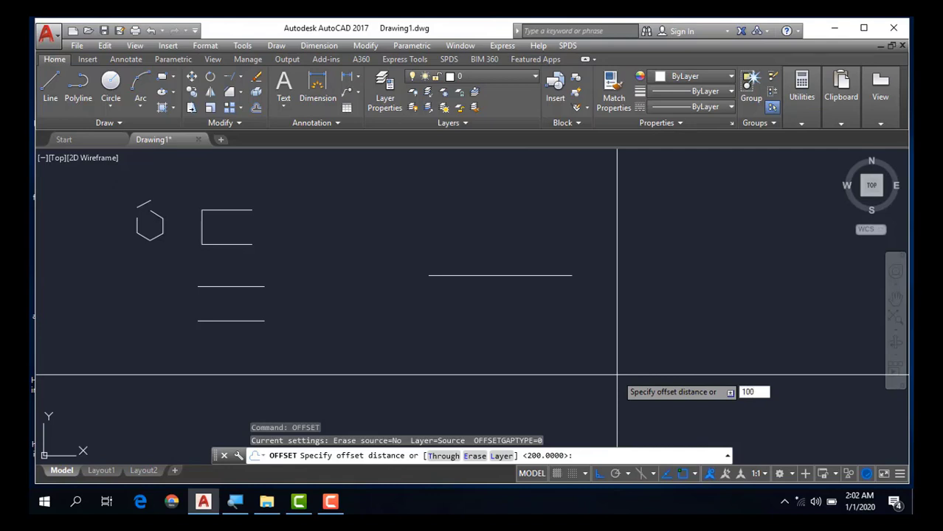
pyautogui.press('Return')
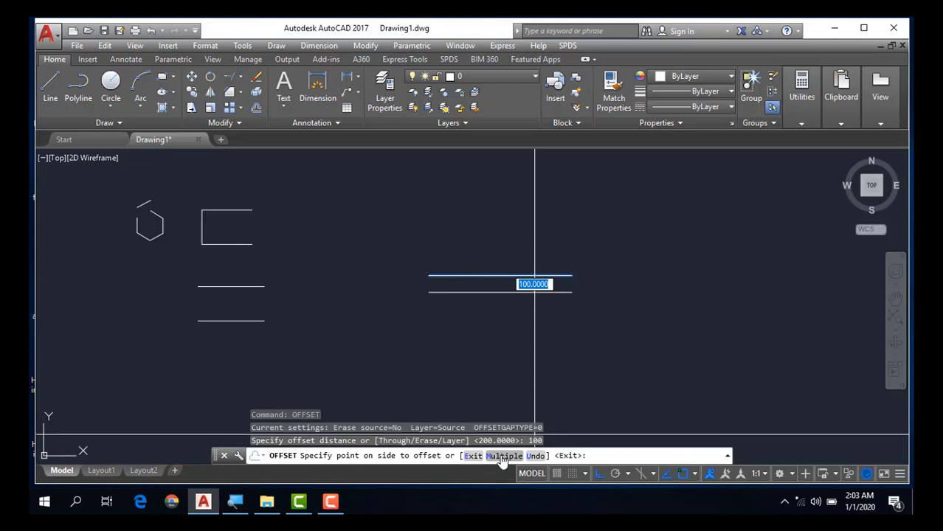
pyautogui.click(503, 456)
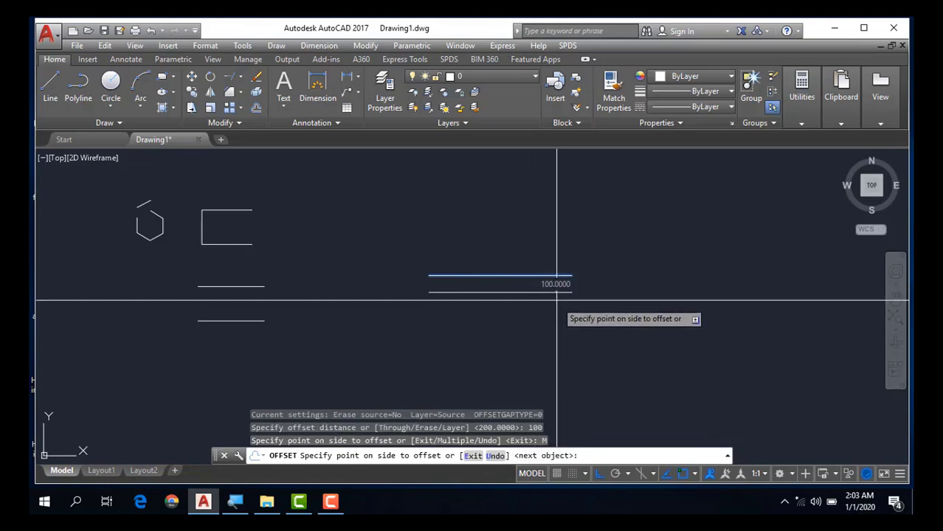
pyautogui.click(557, 300)
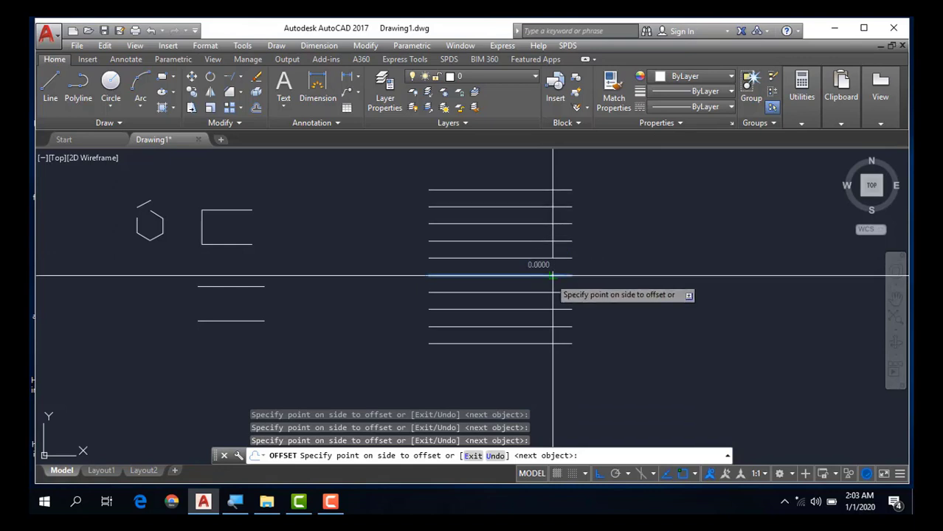
pyautogui.scroll(-3, 554, 275)
pyautogui.press('Escape')
pyautogui.press('Escape')
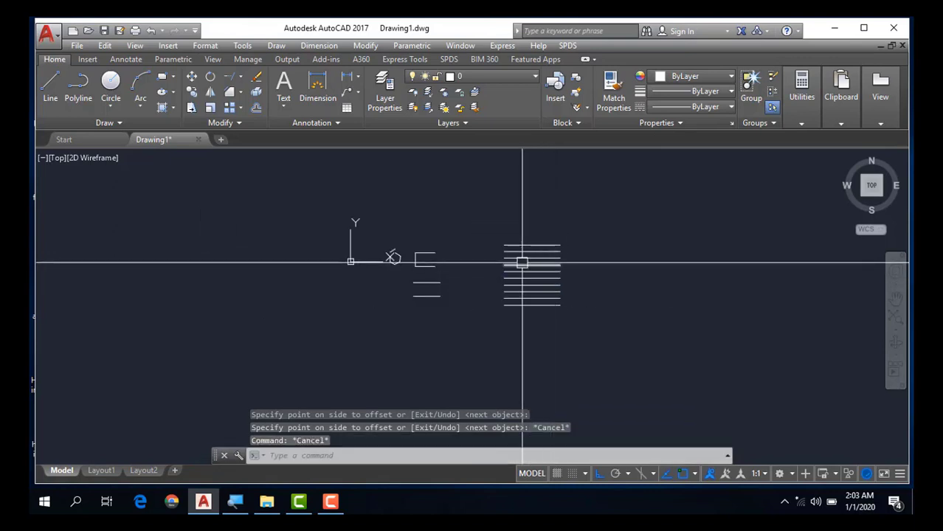
pyautogui.write('e')
# - Window-select and erase the stacked offset lines, then zoom to inspect the remaining grid
pyautogui.press('Return')
pyautogui.click(498, 233)
pyautogui.click(586, 343)
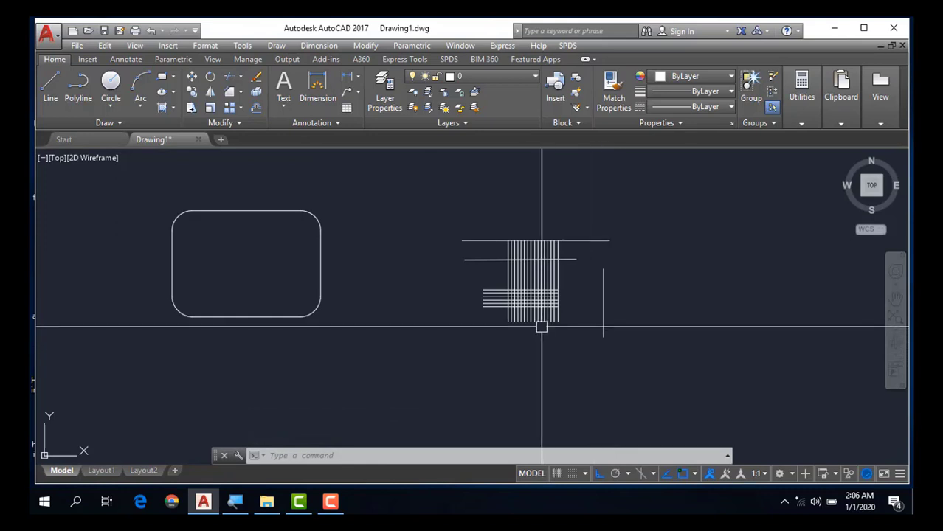
pyautogui.scroll(2, 509, 304)
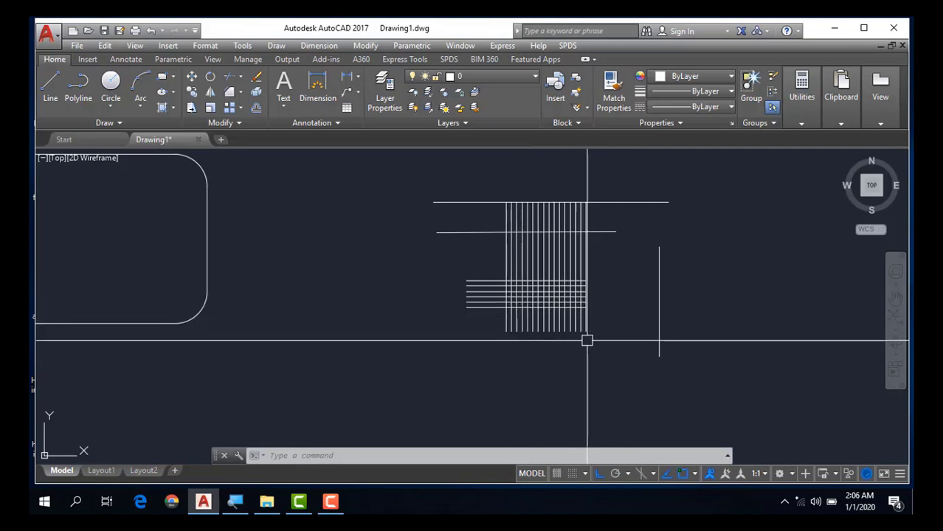
pyautogui.scroll(2, 515, 329)
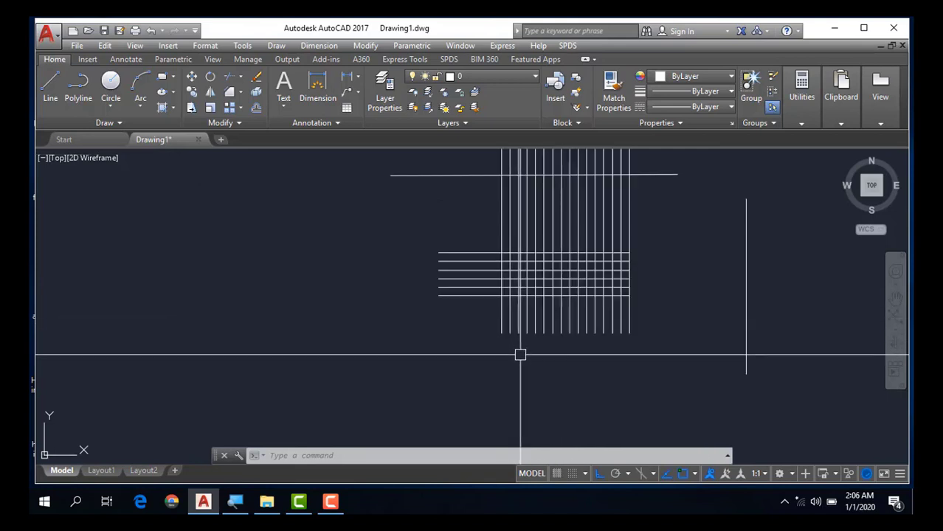
pyautogui.scroll(1, 504, 302)
pyautogui.scroll(1, 472, 336)
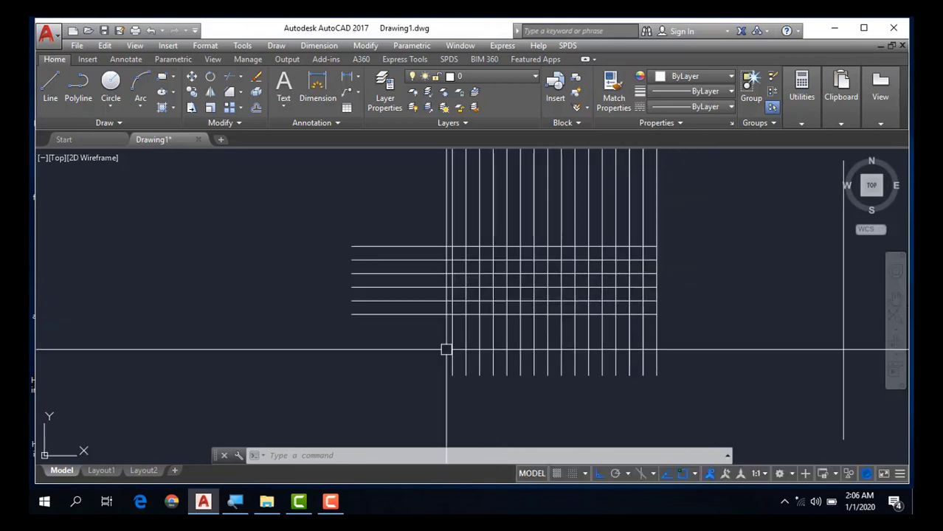
pyautogui.scroll(2, 463, 321)
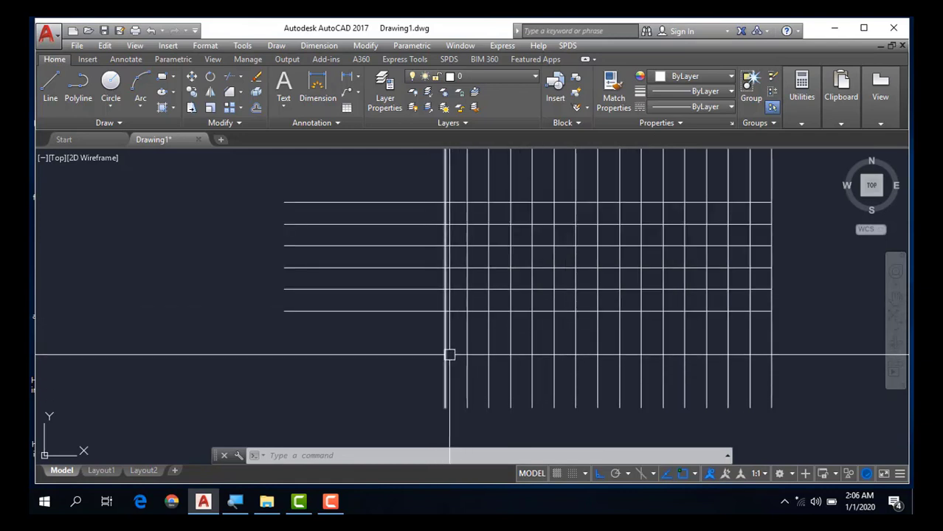
pyautogui.scroll(-1, 421, 254)
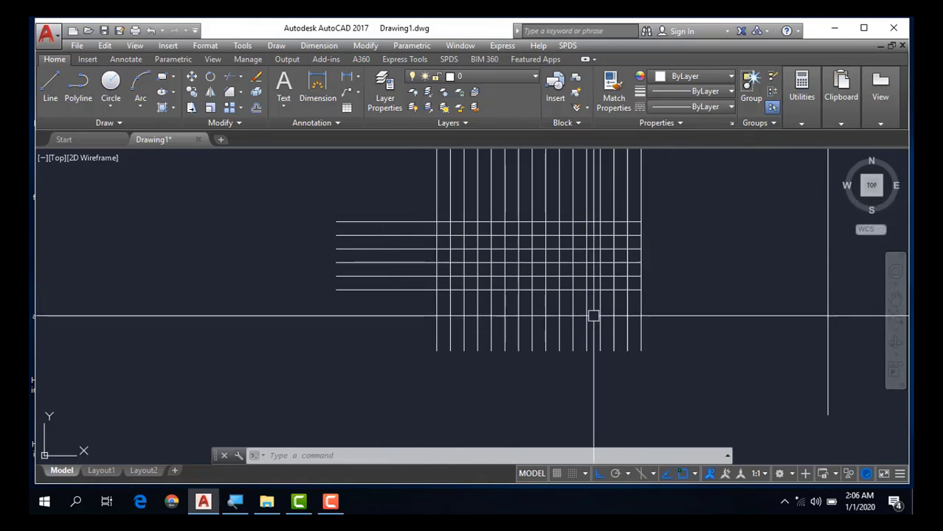
# - Trim the horizontal line ends left of the grid and the vertical ends below it, using all edges
pyautogui.click(242, 80)
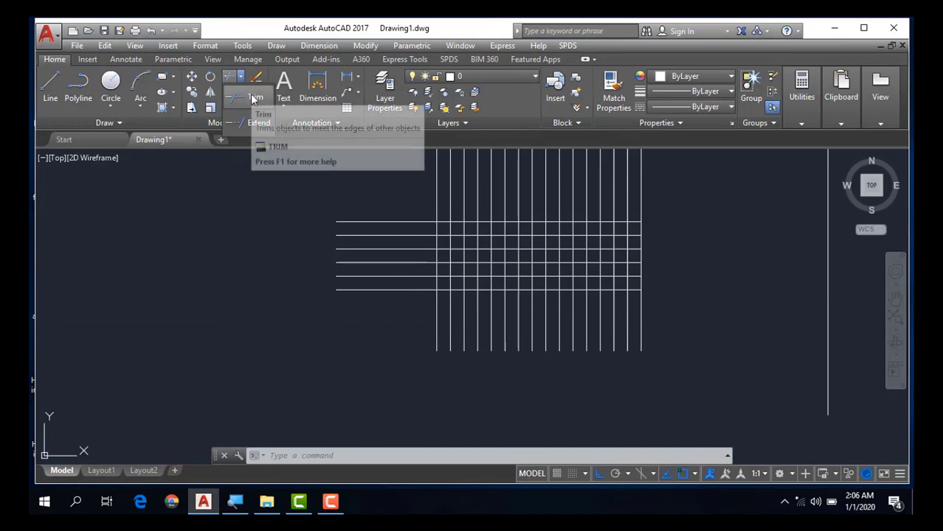
pyautogui.click(252, 98)
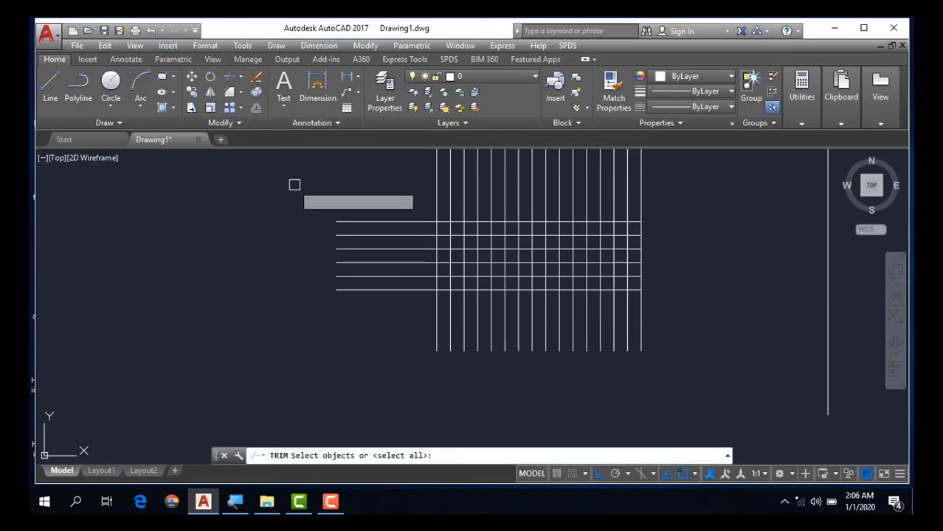
pyautogui.press('Return')
pyautogui.click(370, 198)
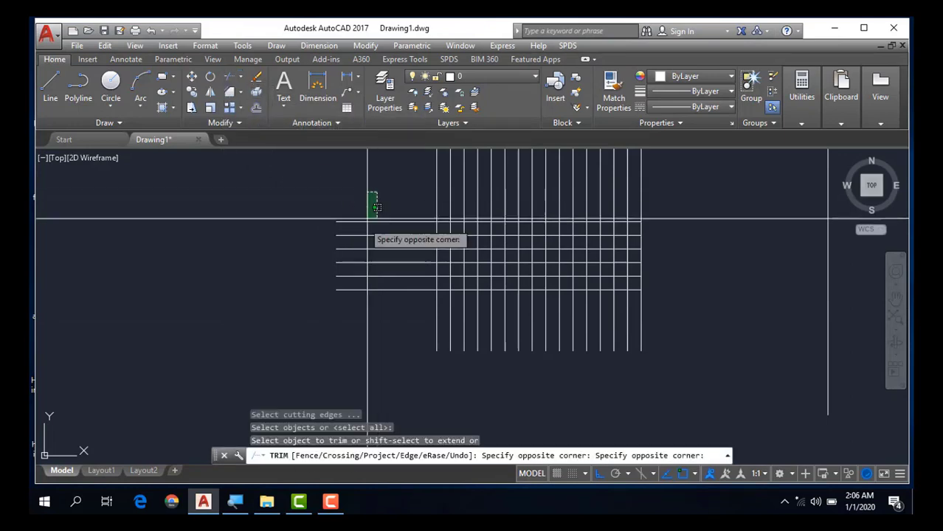
pyautogui.click(300, 326)
pyautogui.click(711, 320)
pyautogui.click(435, 343)
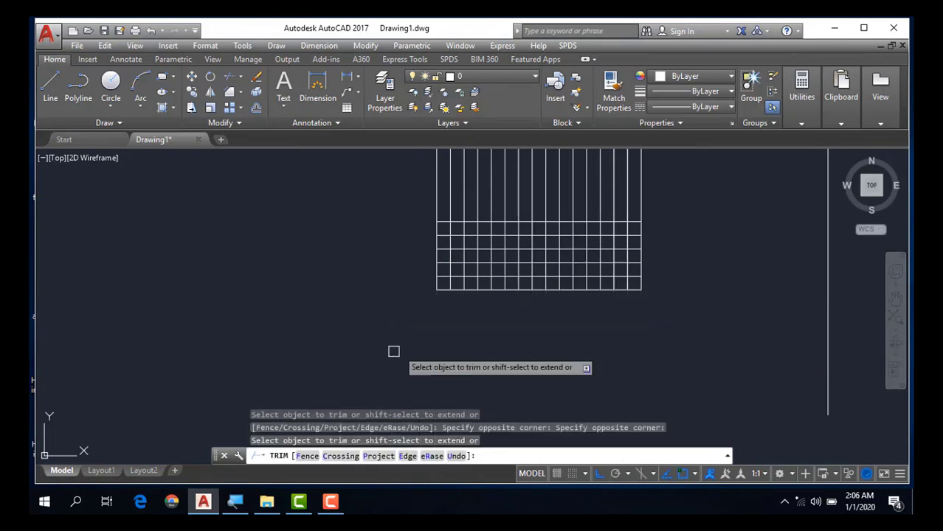
pyautogui.scroll(-2, 529, 320)
pyautogui.press('Escape')
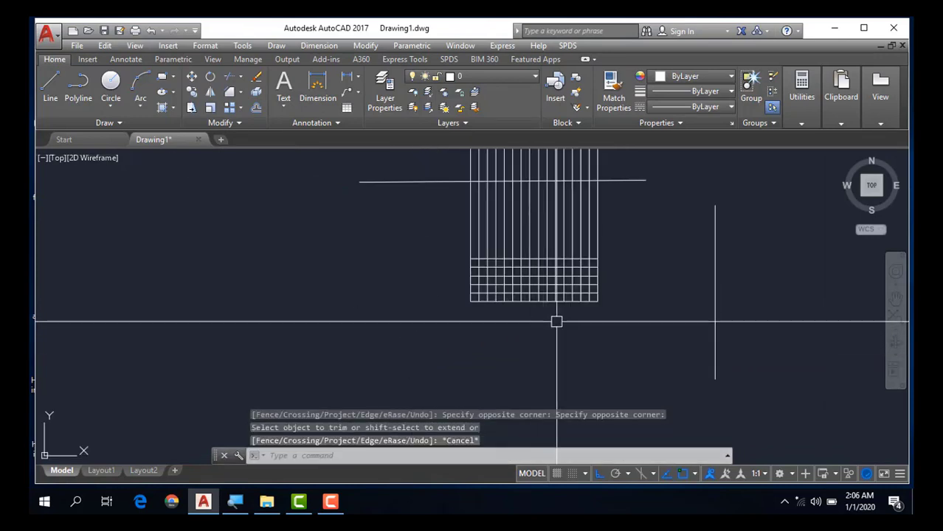
# - Trim the top line's overhang right of the grid and a leftover horizontal segment
pyautogui.moveTo(556, 320); pyautogui.dragTo(564, 336, button='middle')
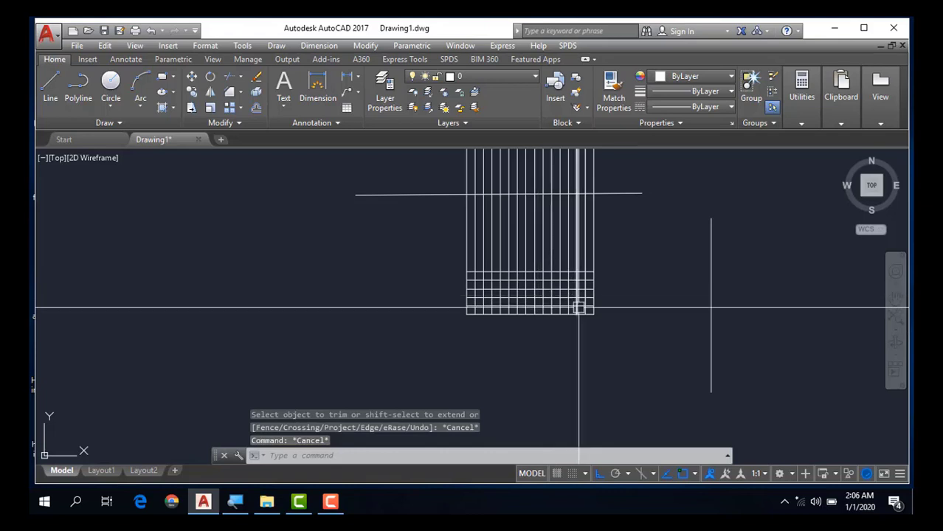
pyautogui.moveTo(577, 318); pyautogui.dragTo(569, 330, button='middle')
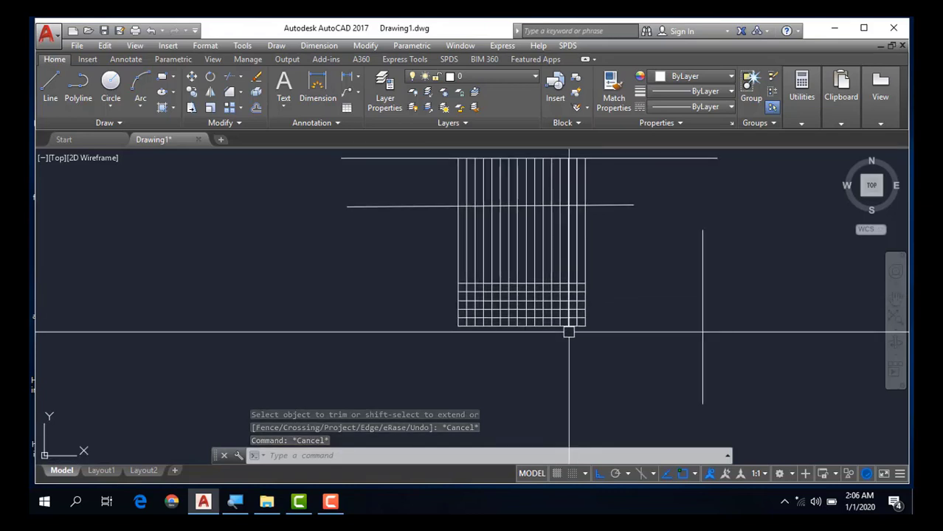
pyautogui.write('tr')
pyautogui.press('Return')
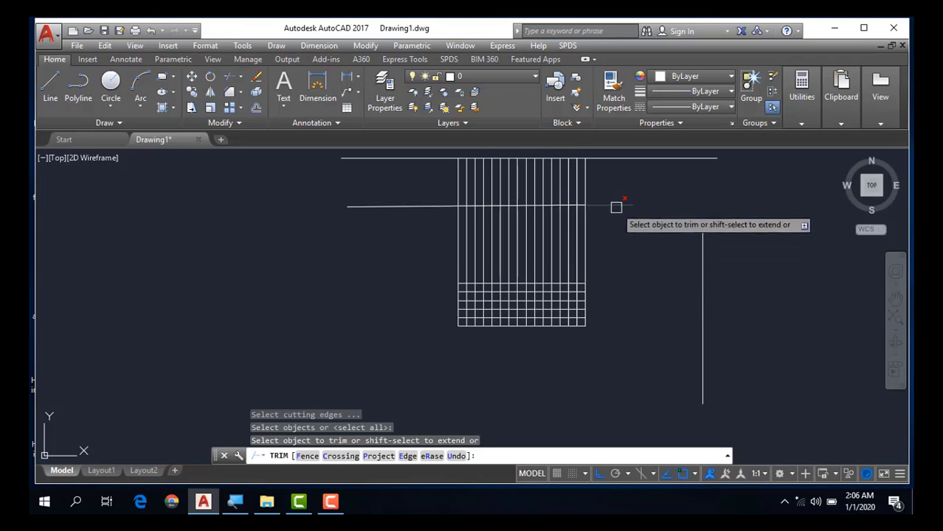
pyautogui.moveTo(610, 237); pyautogui.dragTo(609, 254, button='middle')
pyautogui.click(625, 173)
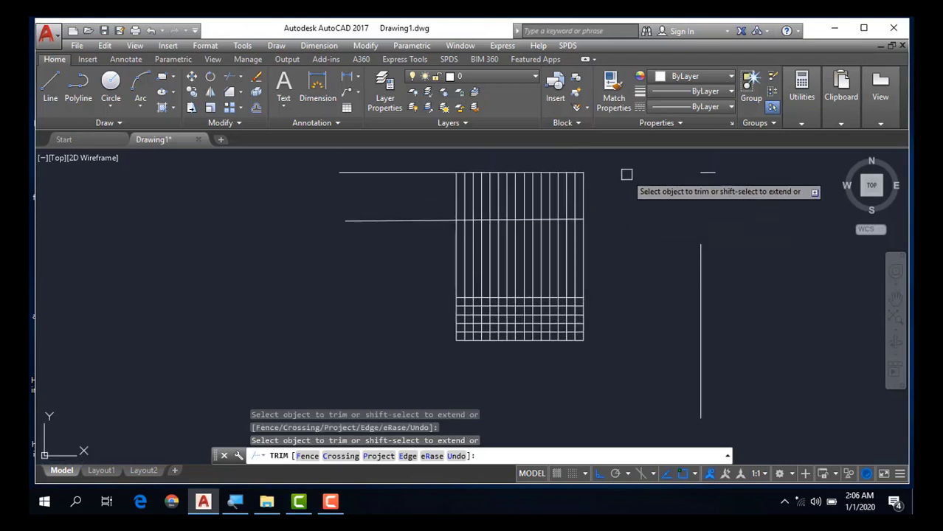
pyautogui.click(401, 220)
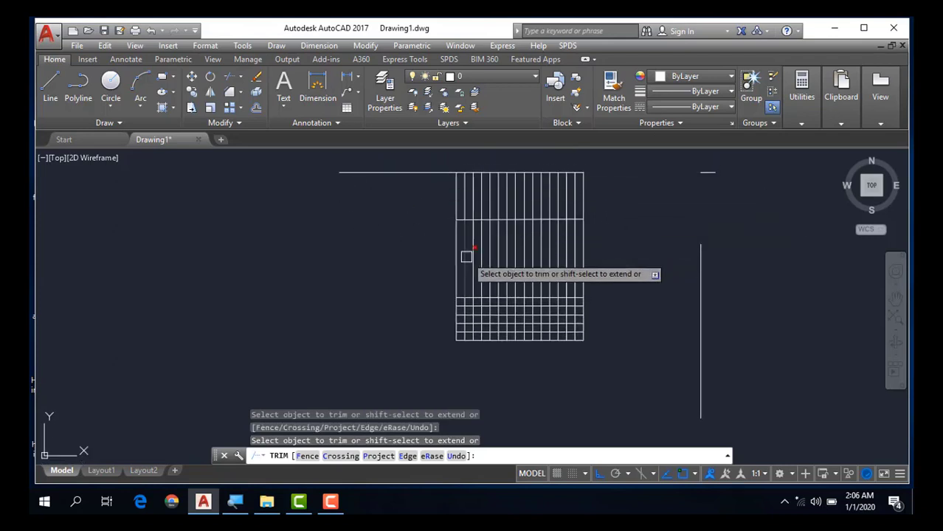
pyautogui.scroll(4, 534, 258)
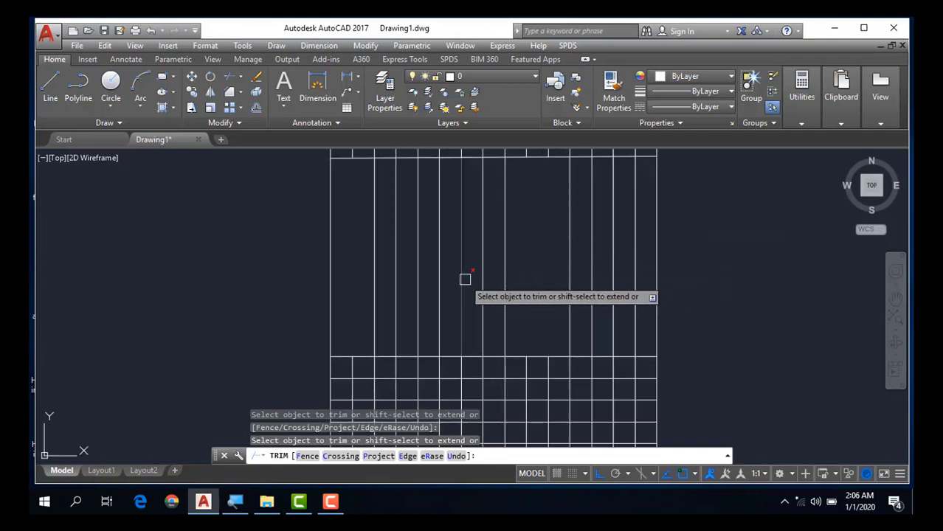
pyautogui.scroll(-2, 509, 251)
pyautogui.scroll(-2, 522, 257)
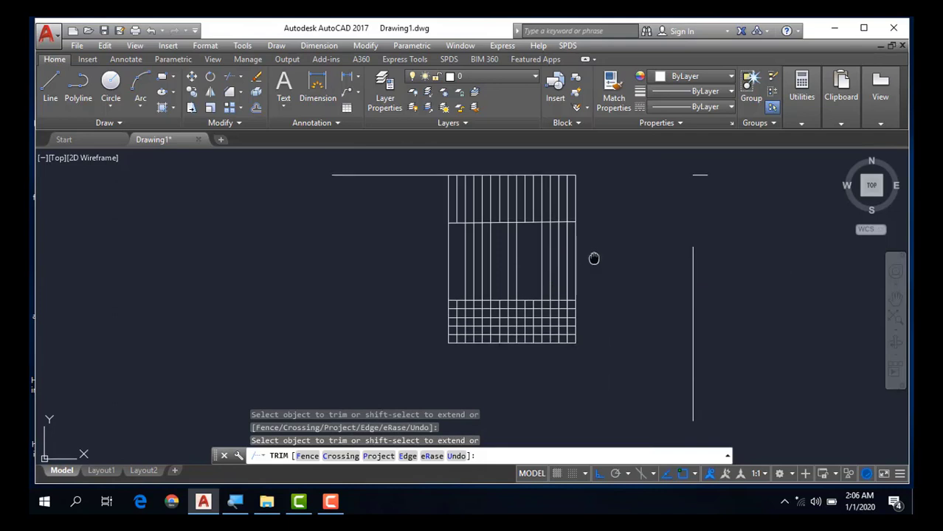
pyautogui.press('Escape')
pyautogui.press('Escape')
pyautogui.press('Escape')
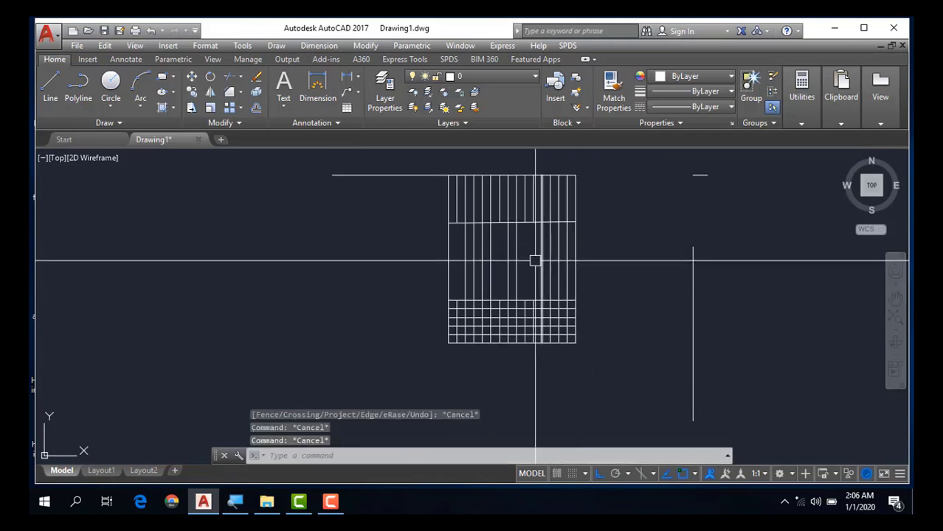
pyautogui.scroll(2, 492, 286)
pyautogui.scroll(-4, 490, 299)
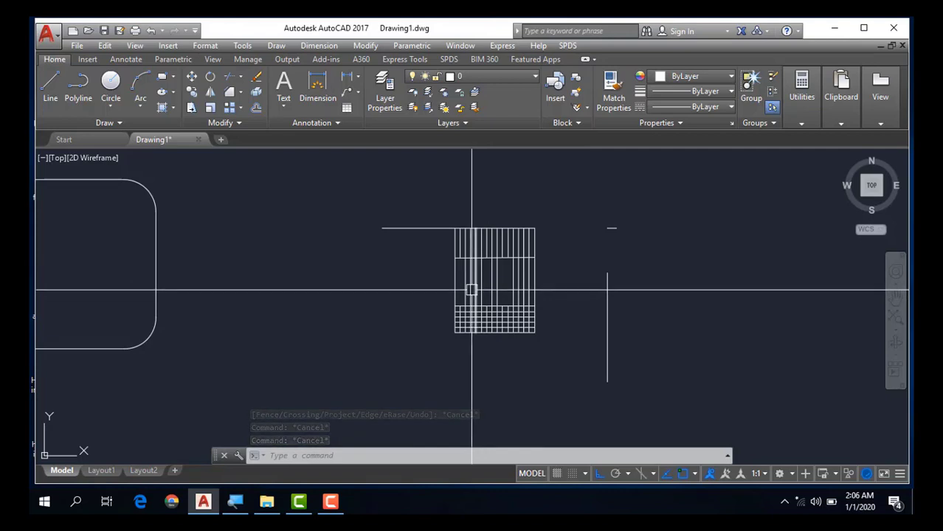
pyautogui.write('ts or')
pyautogui.press('Return')
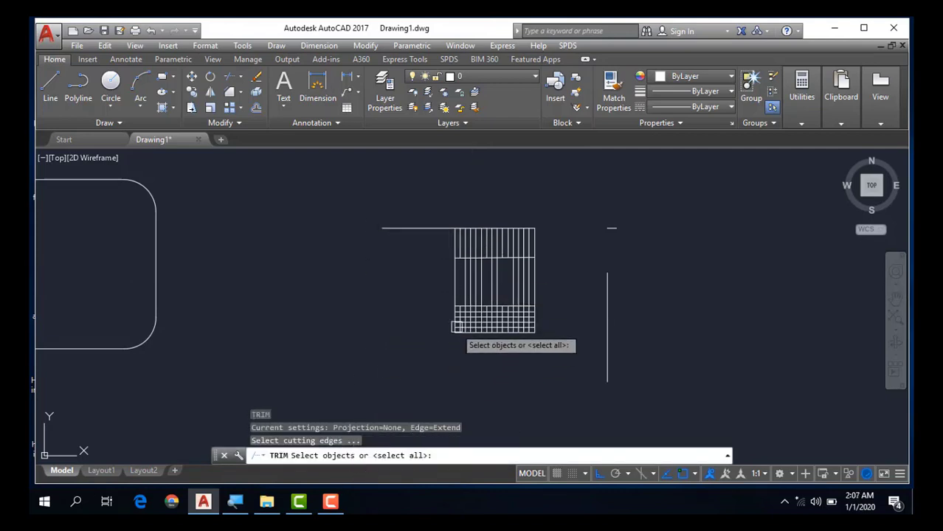
pyautogui.scroll(5, 483, 325)
pyautogui.scroll(-2, 498, 320)
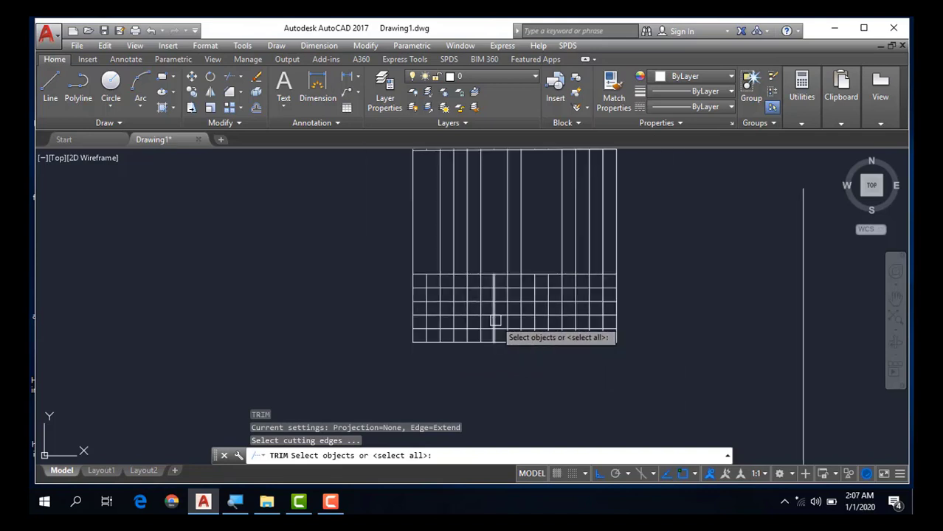
pyautogui.scroll(-2, 495, 321)
pyautogui.scroll(1, 517, 354)
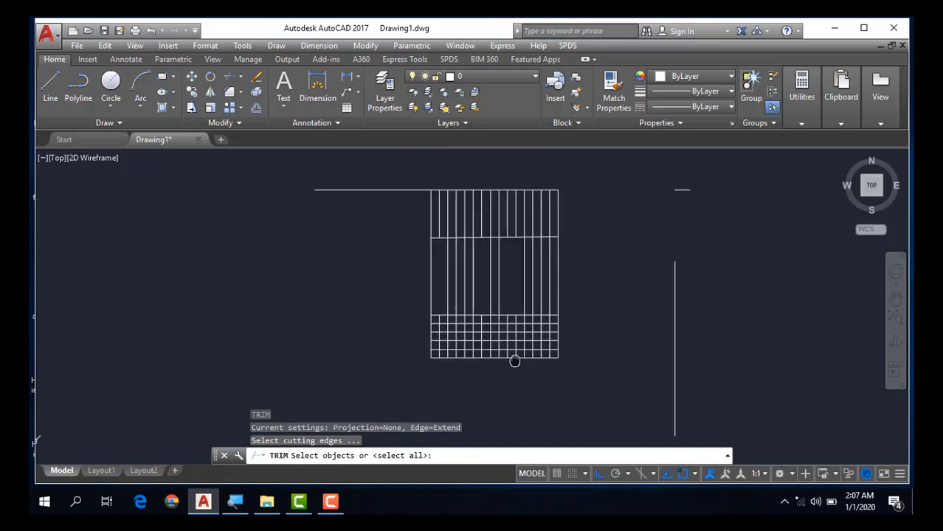
pyautogui.scroll(1, 486, 351)
pyautogui.scroll(2, 509, 345)
pyautogui.click(507, 345)
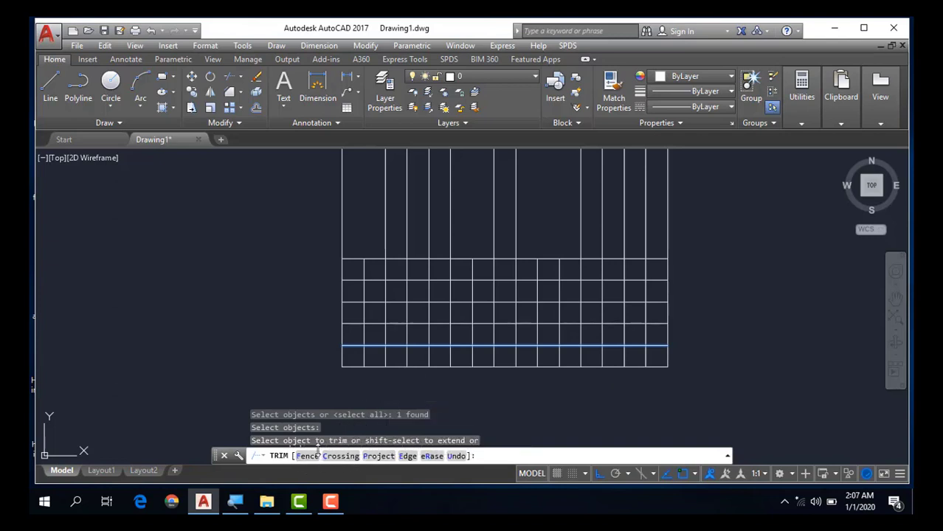
pyautogui.write('f')
pyautogui.press('Return')
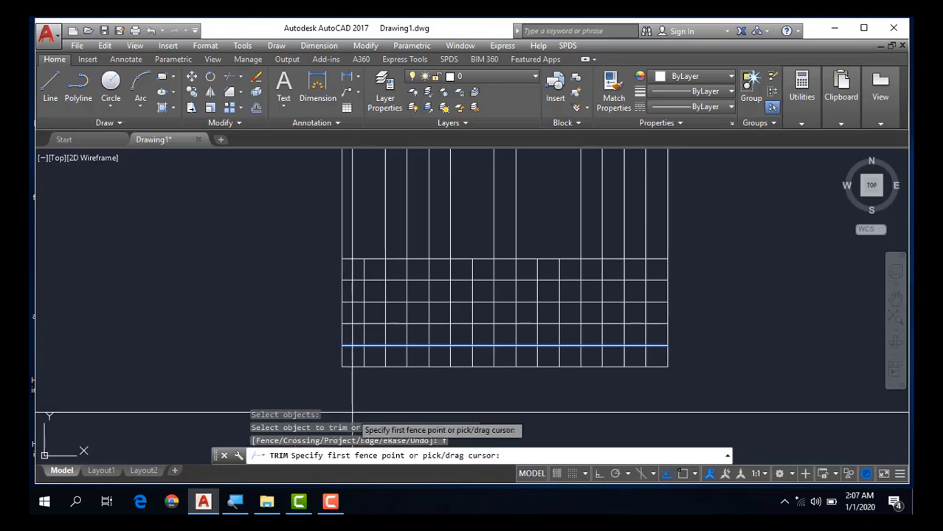
pyautogui.scroll(4, 645, 322)
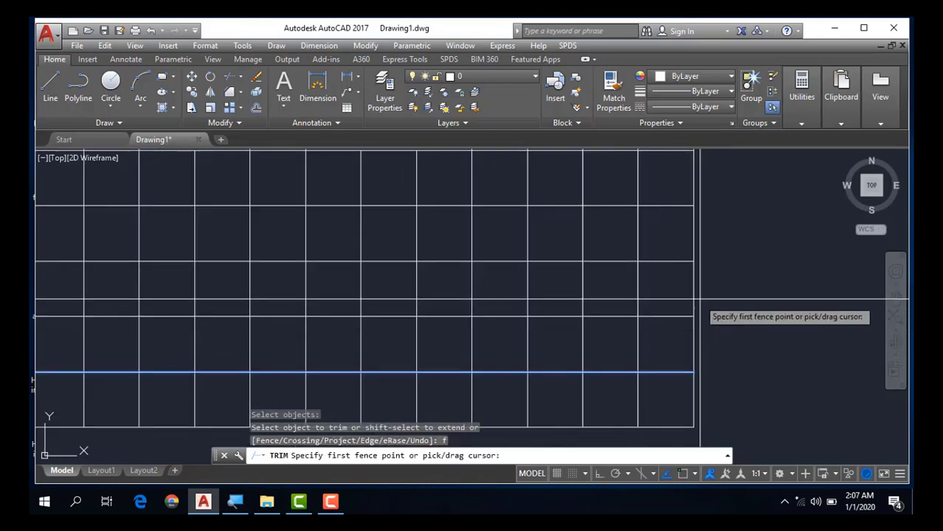
pyautogui.click(633, 292)
pyautogui.click(612, 299)
pyautogui.click(564, 297)
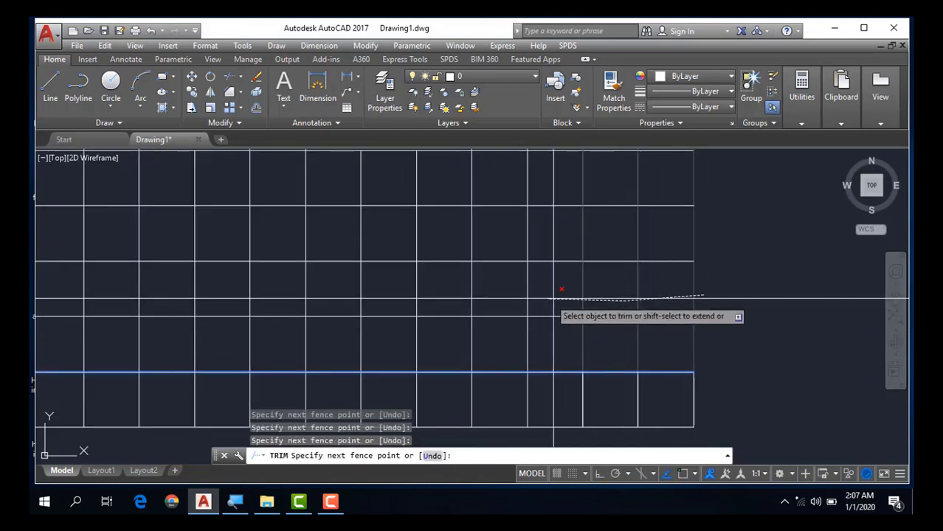
pyautogui.scroll(-2, 568, 296)
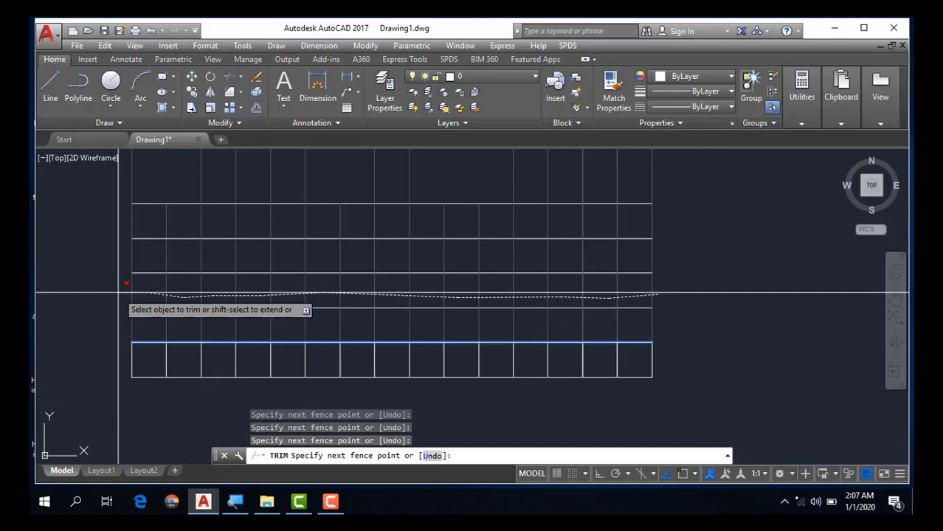
pyautogui.press('Return')
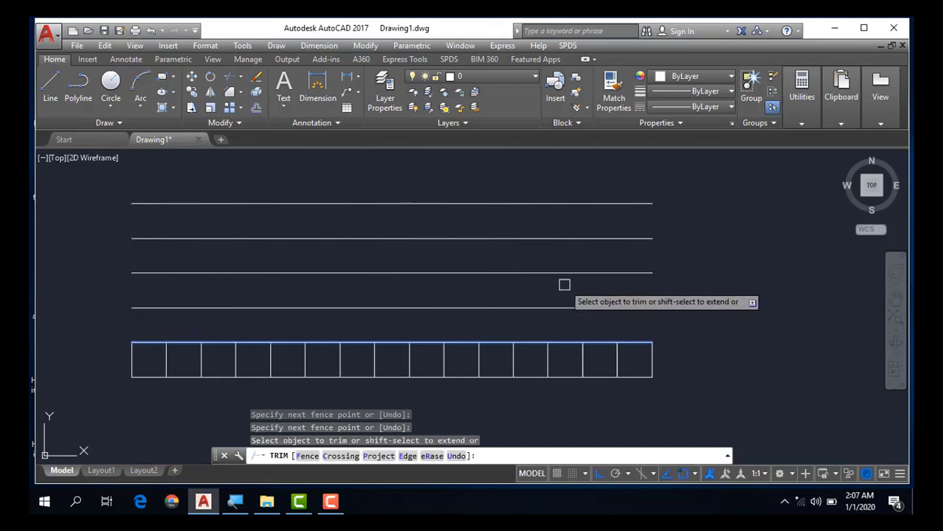
pyautogui.scroll(-5, 564, 288)
pyautogui.scroll(3, 561, 310)
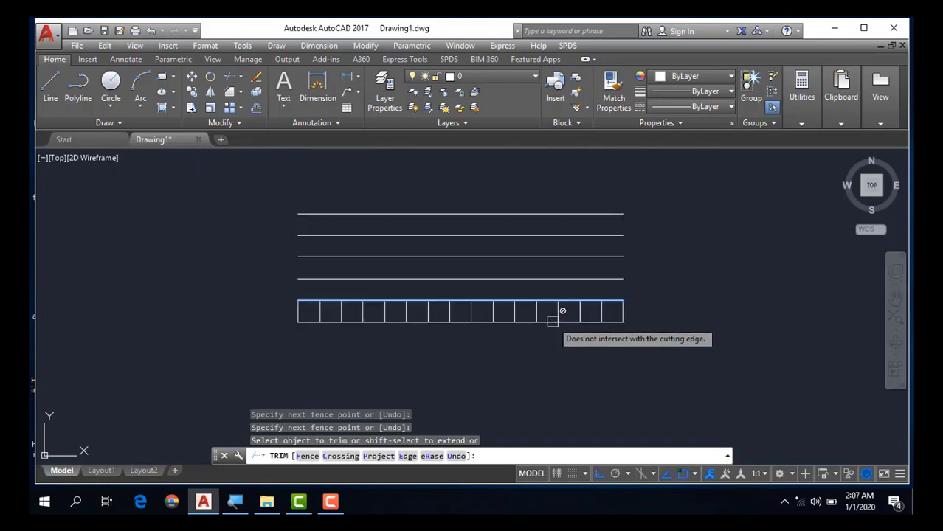
pyautogui.press('Escape')
pyautogui.press('Escape')
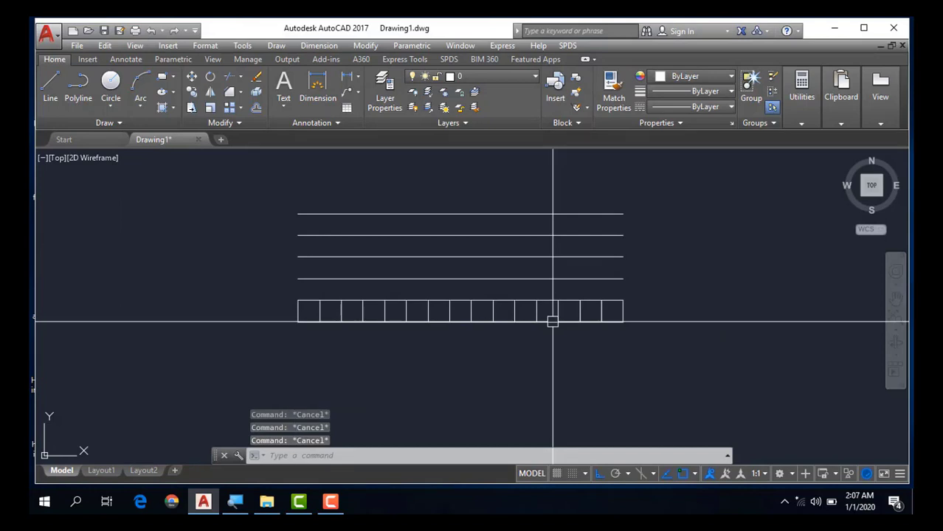
pyautogui.scroll(-4, 553, 322)
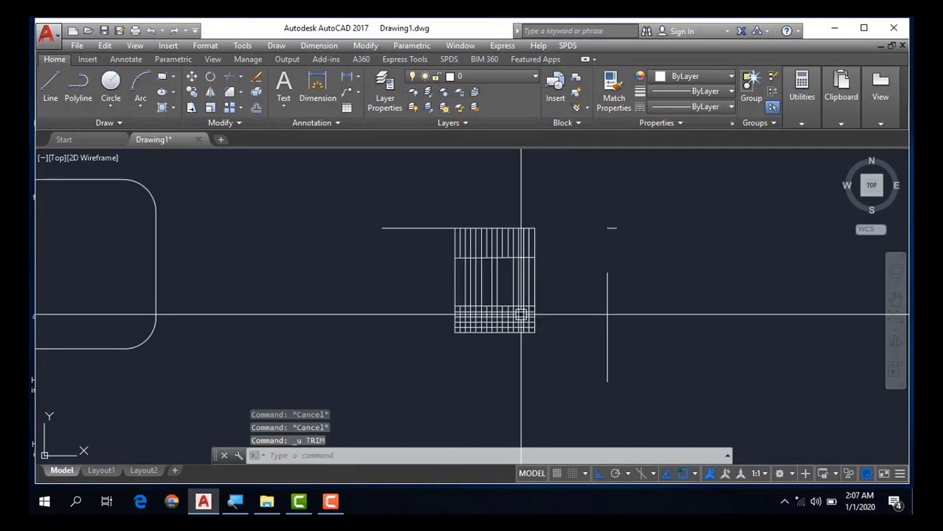
pyautogui.scroll(2, 506, 317)
pyautogui.scroll(4, 504, 324)
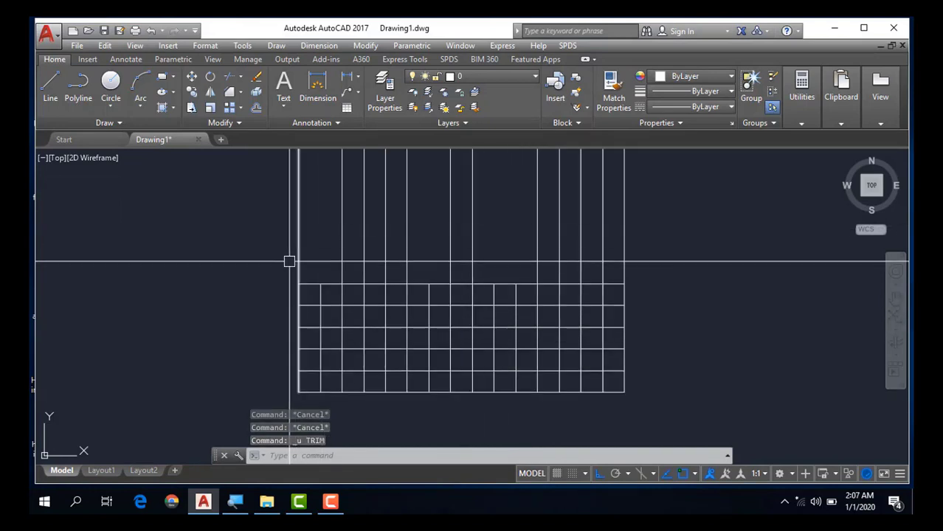
# - Start TRIM with the chosen horizontal line as the only cutting edge
pyautogui.write('tr')
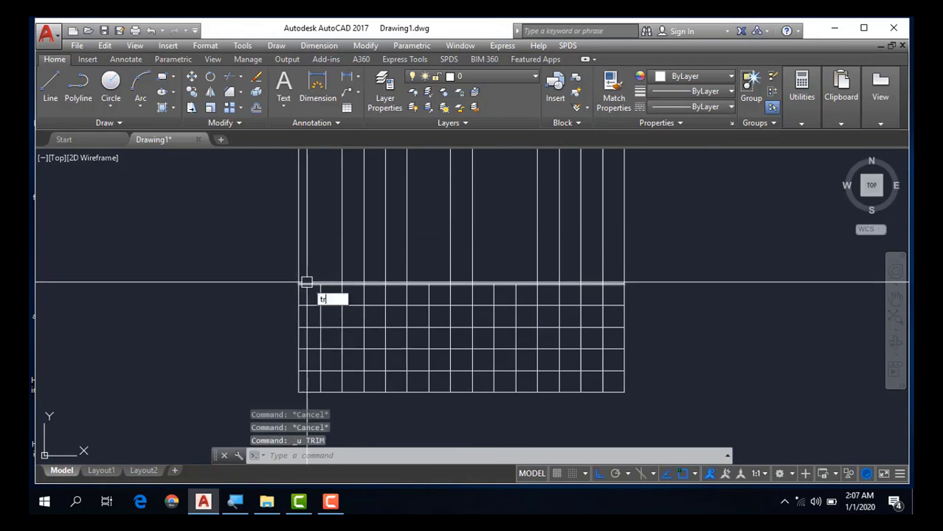
pyautogui.press('Return')
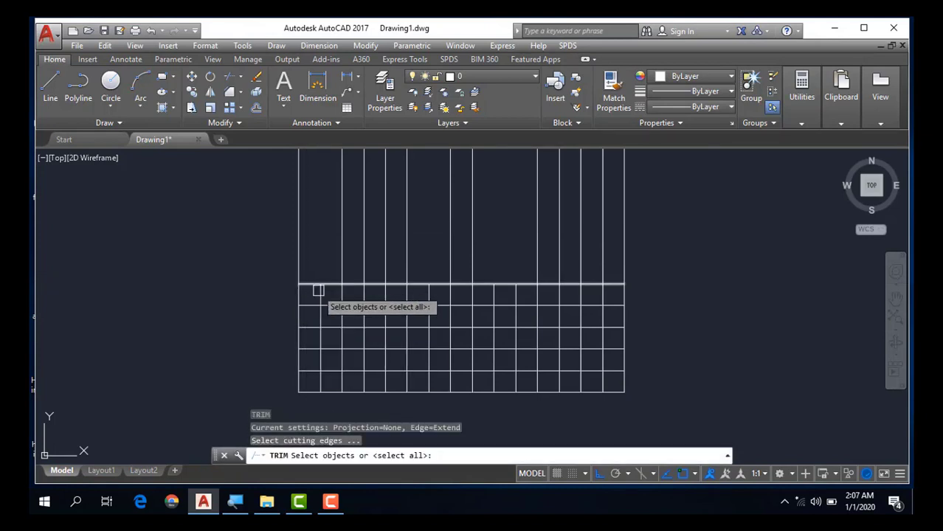
pyautogui.click(483, 329)
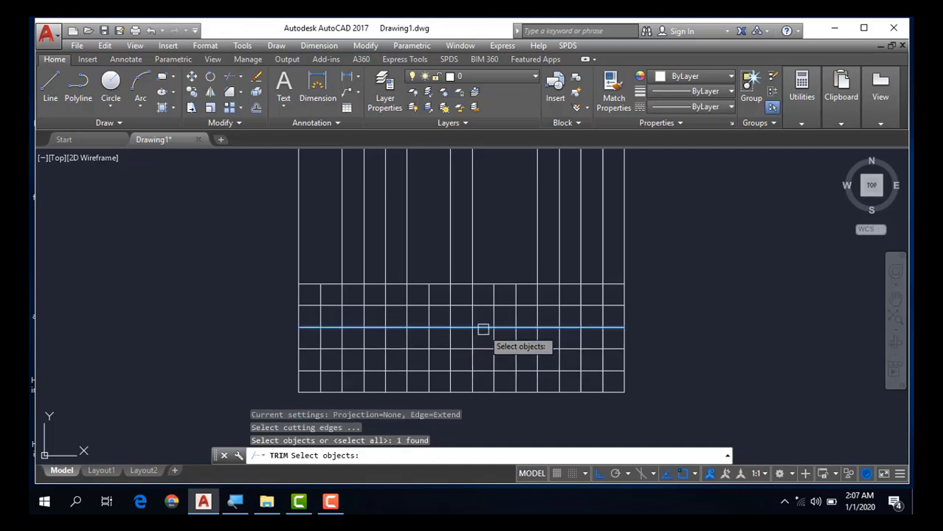
pyautogui.press('Return')
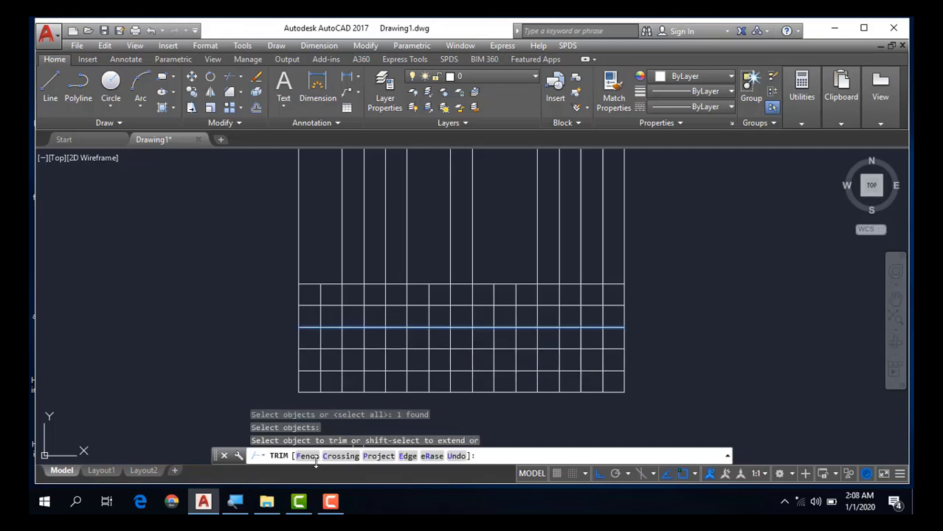
pyautogui.scroll(-1, 496, 347)
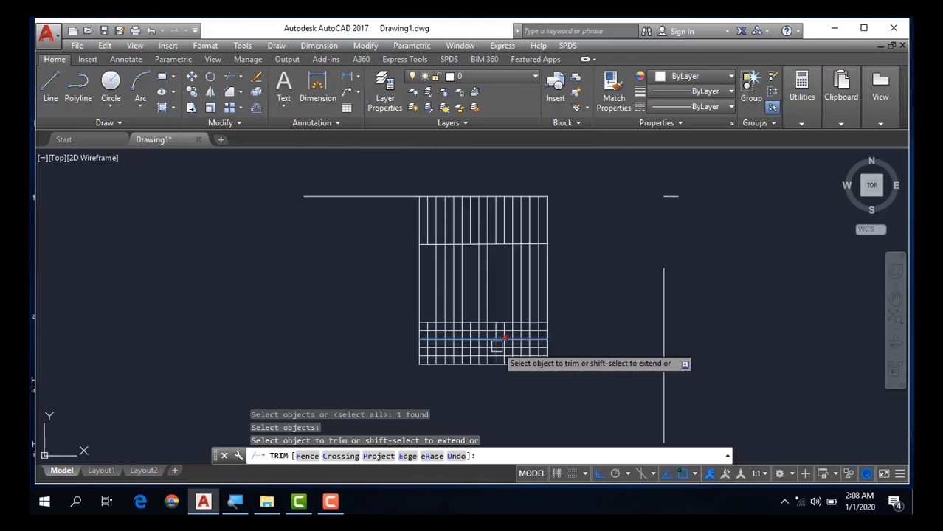
pyautogui.scroll(-1, 500, 346)
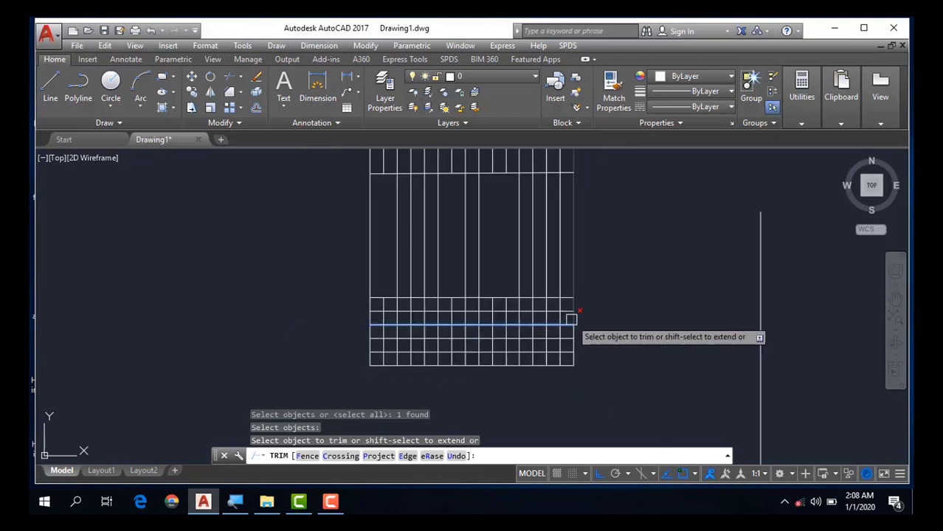
pyautogui.scroll(-2, 457, 361)
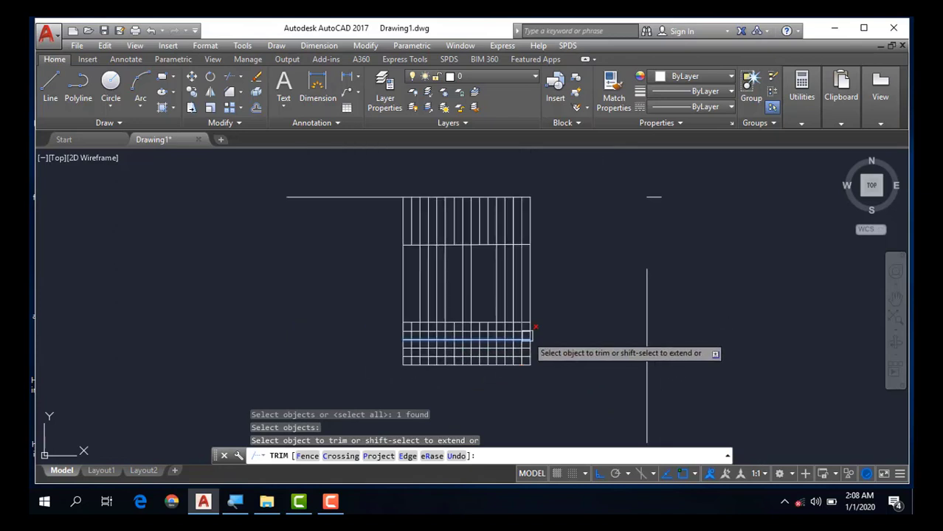
# - Crossing-select the vertical segments below that line to trim them all away
pyautogui.click(447, 247)
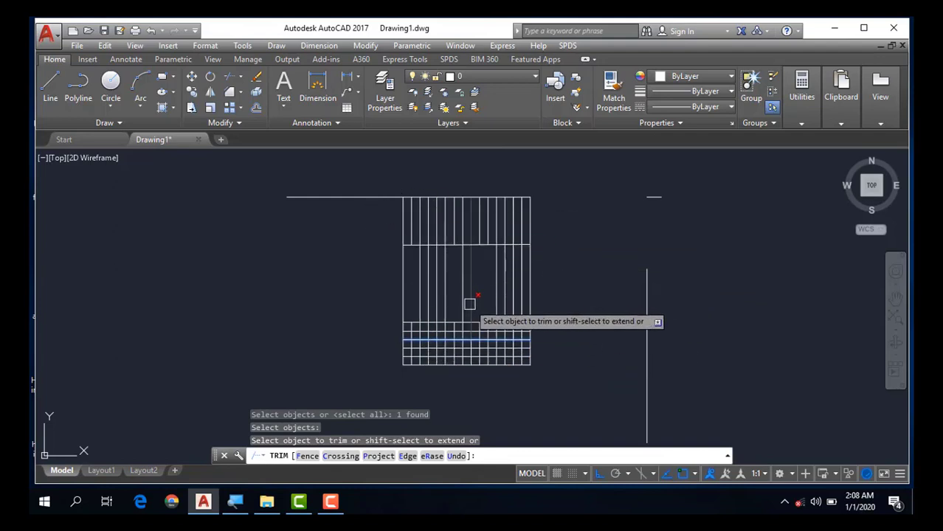
pyautogui.scroll(4, 471, 303)
pyautogui.scroll(-4, 470, 302)
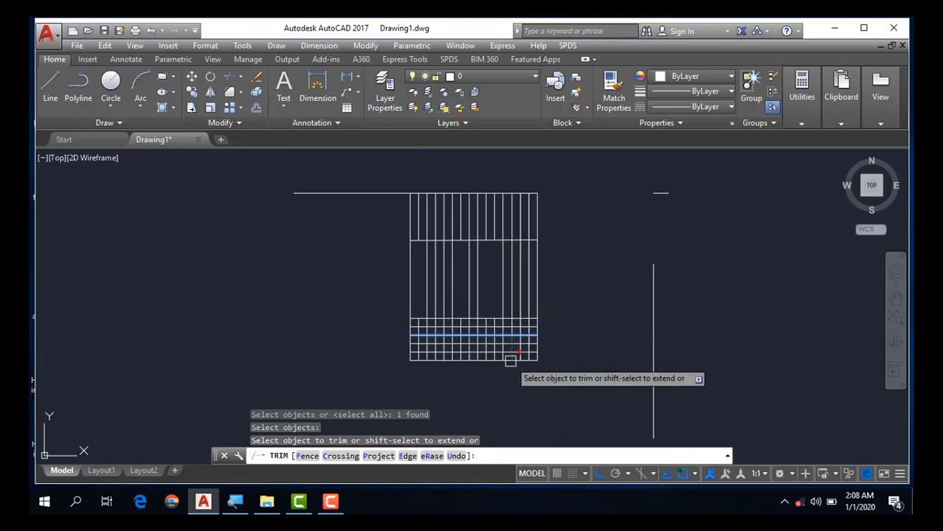
pyautogui.click(587, 172)
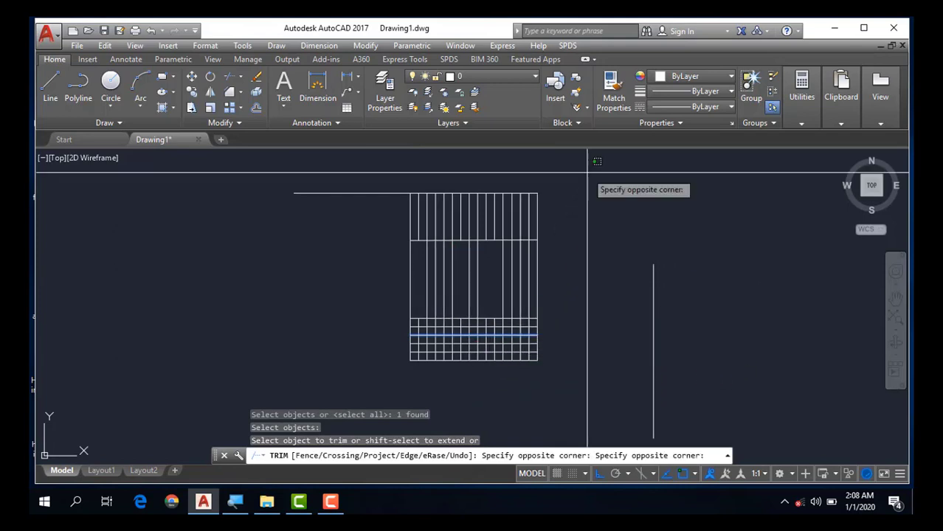
pyautogui.click(378, 340)
pyautogui.scroll(3, 450, 347)
pyautogui.scroll(2, 488, 343)
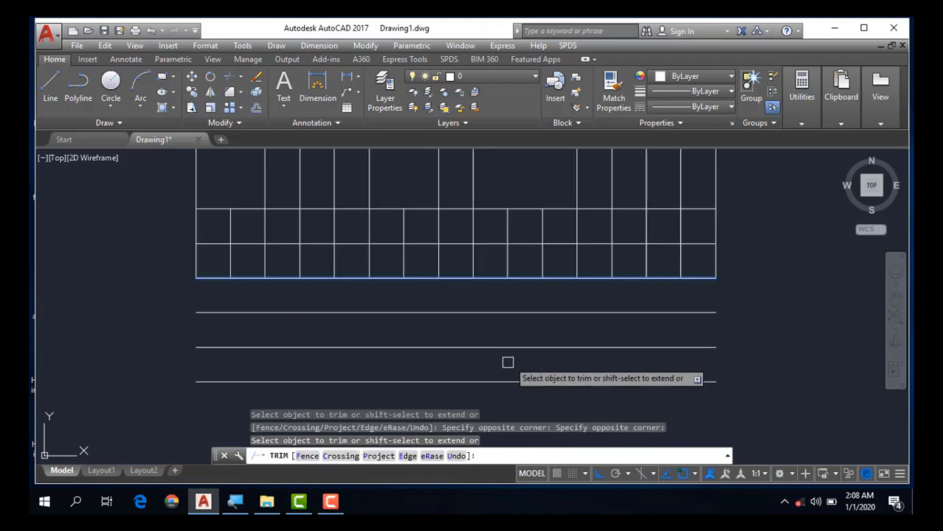
pyautogui.scroll(-5, 508, 363)
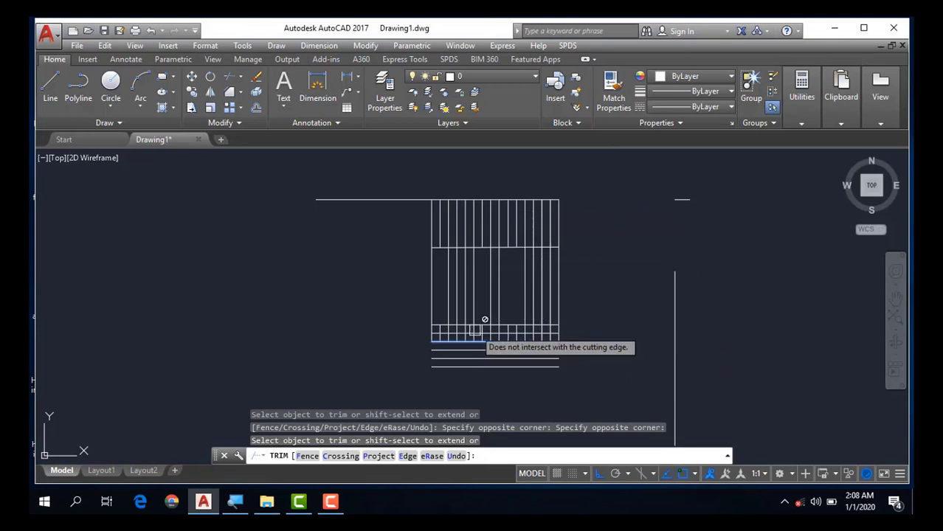
pyautogui.press('Escape')
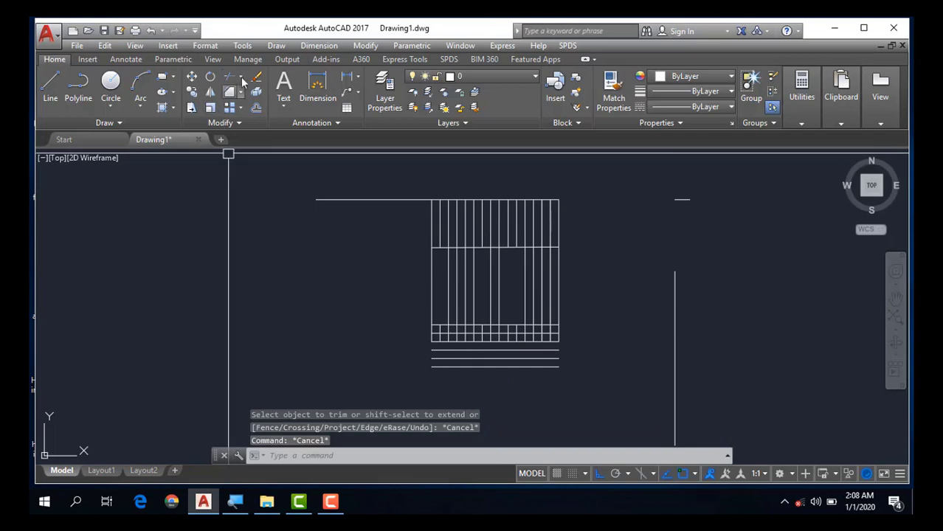
pyautogui.scroll(-2, 580, 245)
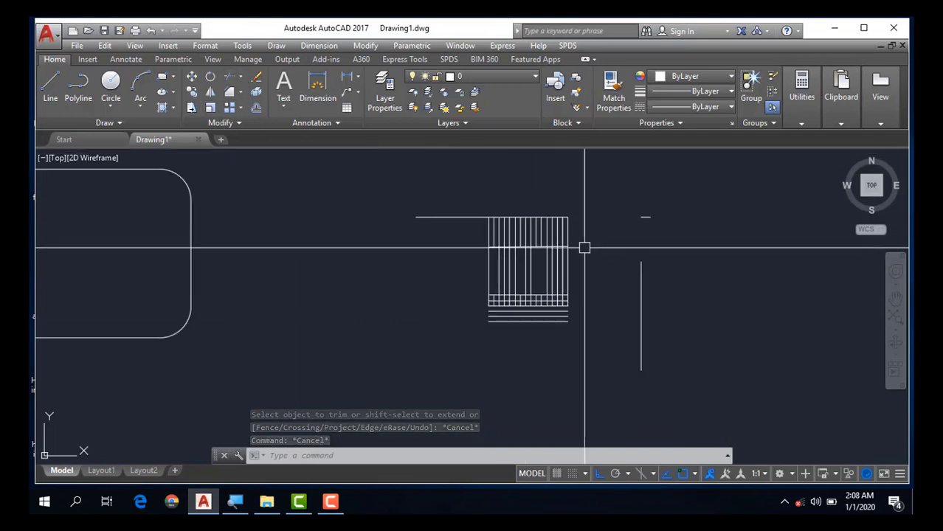
pyautogui.moveTo(580, 245)
pyautogui.mouseDown(button='middle')
pyautogui.moveTo(544, 283)
pyautogui.moveTo(520, 281)
pyautogui.mouseUp(button='middle')
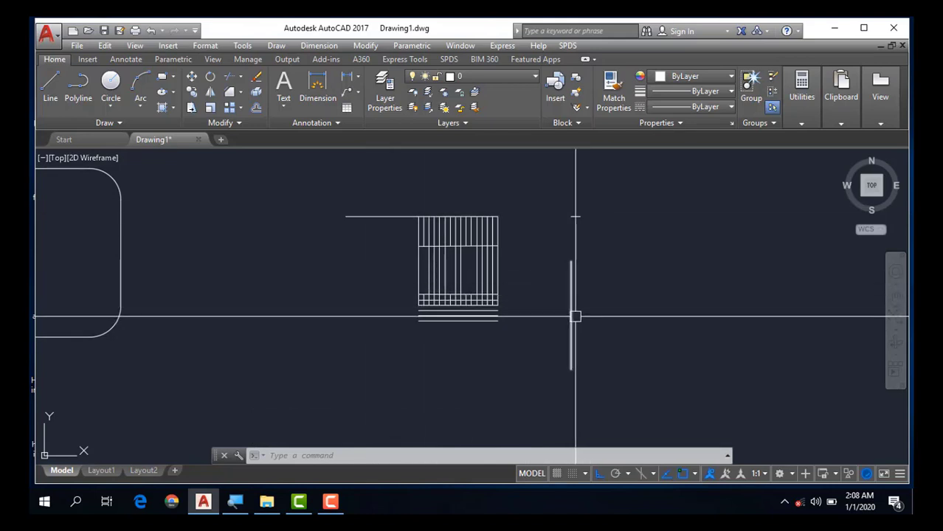
pyautogui.scroll(2, 576, 316)
pyautogui.scroll(2, 571, 295)
pyautogui.scroll(-4, 564, 295)
pyautogui.scroll(-1, 568, 292)
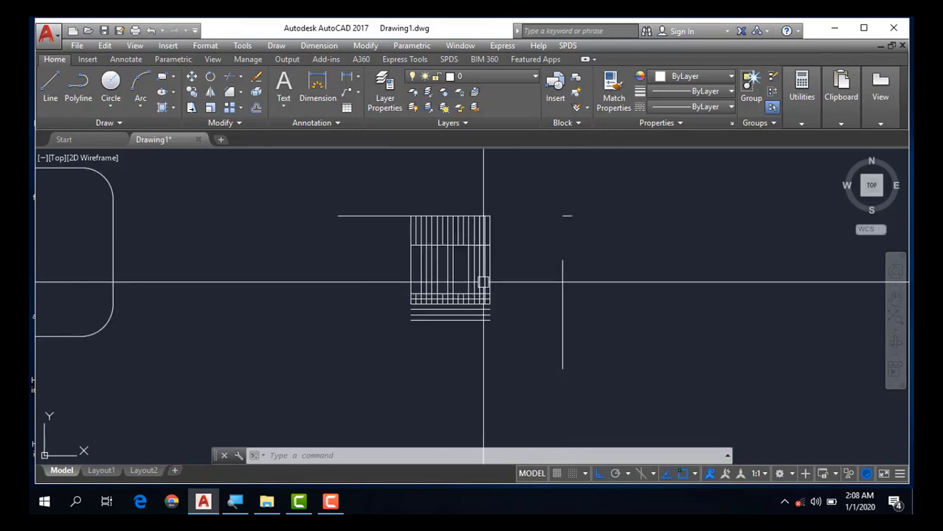
pyautogui.scroll(2, 483, 291)
pyautogui.moveTo(553, 308); pyautogui.dragTo(491, 330, button='middle')
pyautogui.scroll(2, 491, 330)
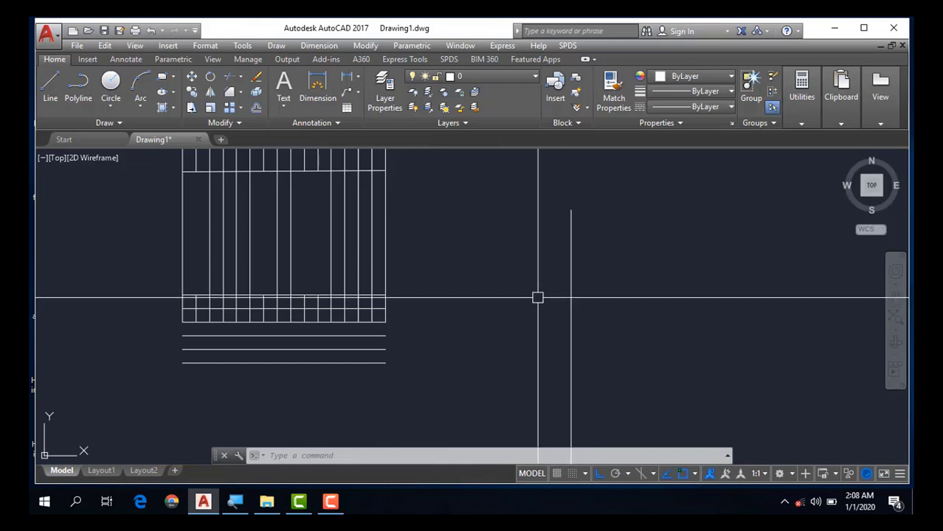
pyautogui.scroll(-2, 537, 298)
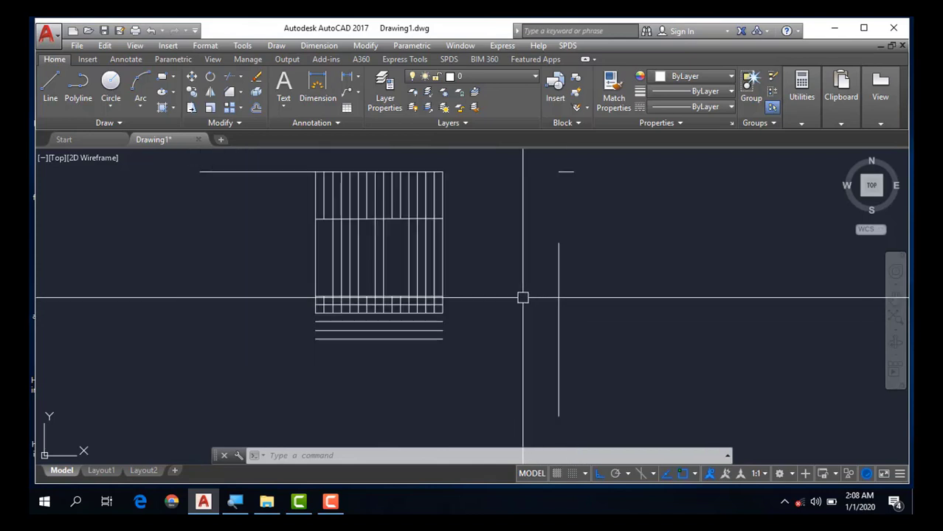
# - Extend five short horizontal lines one by one to the vertical boundary line
pyautogui.click(241, 79)
pyautogui.click(257, 124)
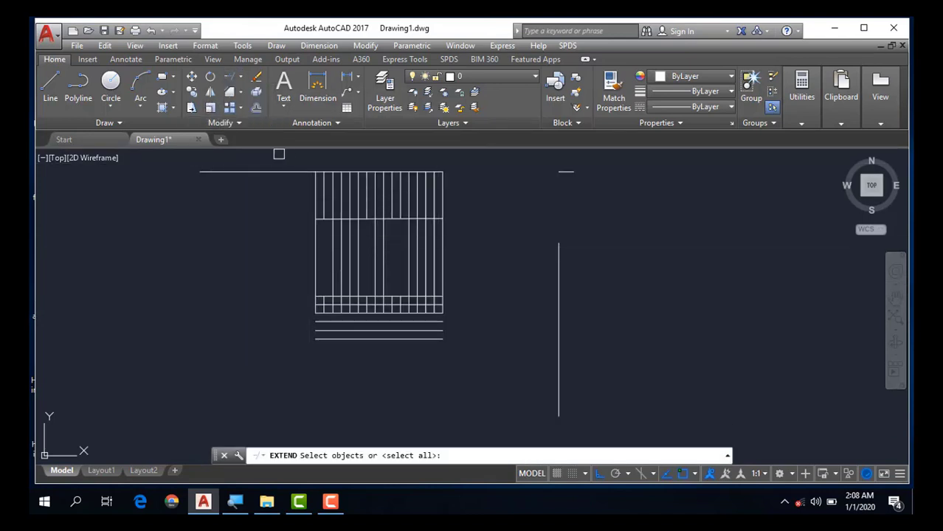
pyautogui.press('Return')
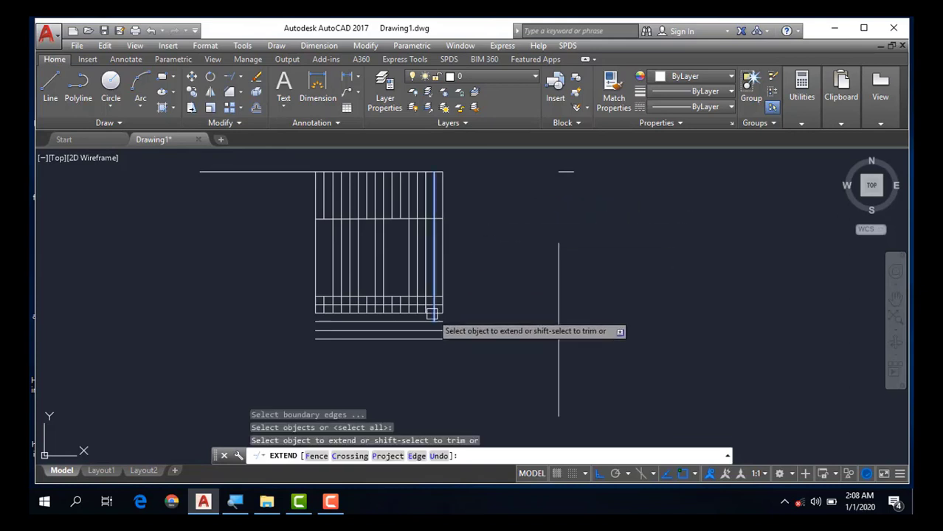
pyautogui.scroll(2, 431, 316)
pyautogui.click(440, 301)
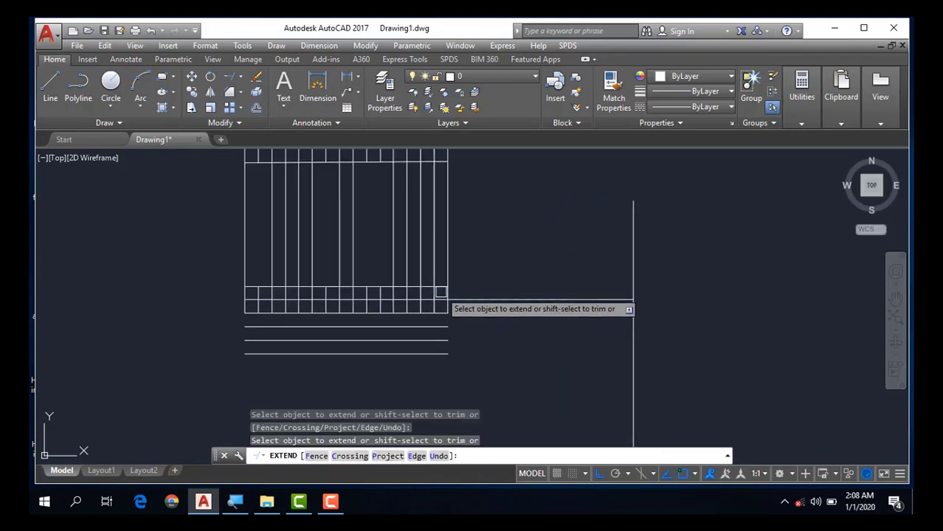
pyautogui.click(440, 288)
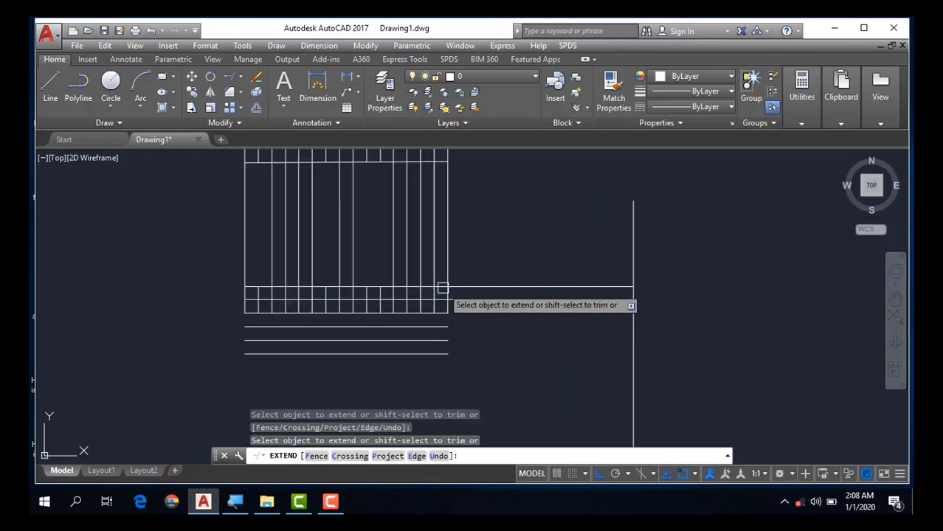
pyautogui.click(435, 328)
pyautogui.click(435, 341)
pyautogui.click(436, 354)
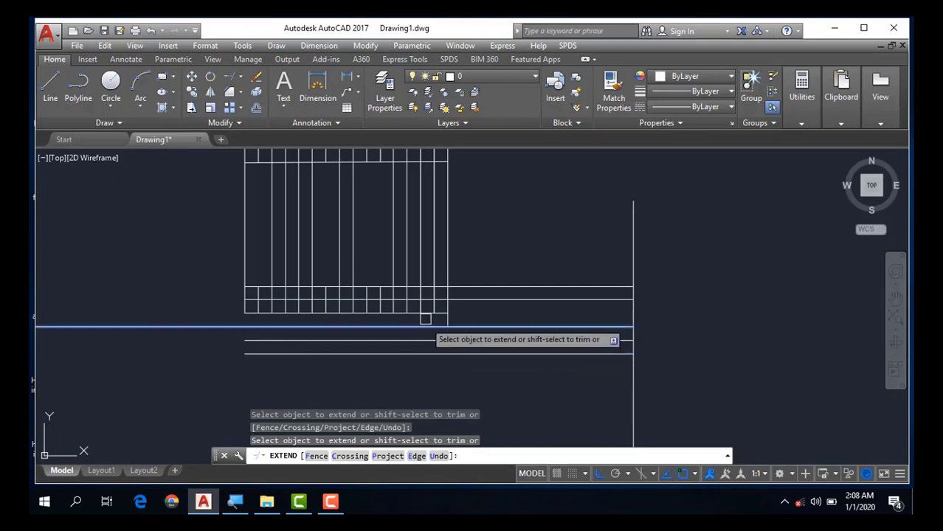
# - Extend the remaining short lines to the boundary with a crossing window
pyautogui.scroll(-2, 433, 323)
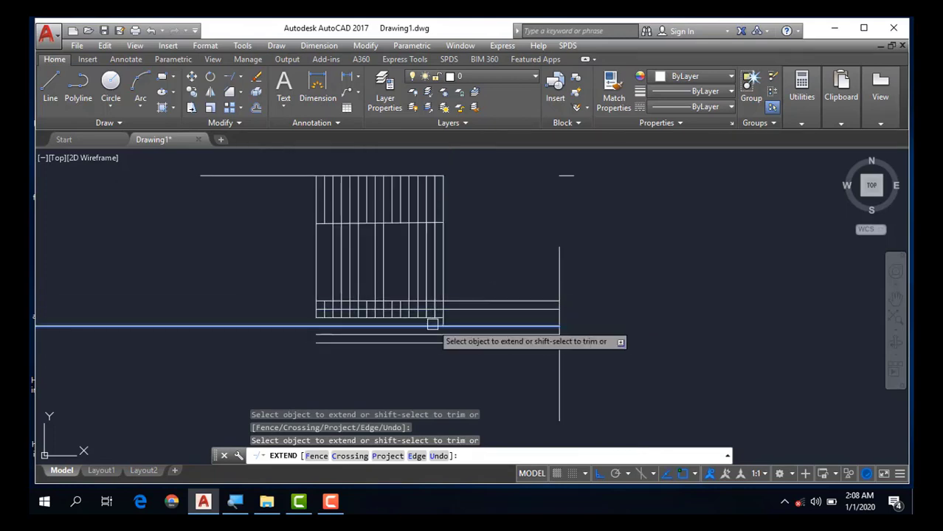
pyautogui.scroll(2, 431, 320)
pyautogui.click(450, 244)
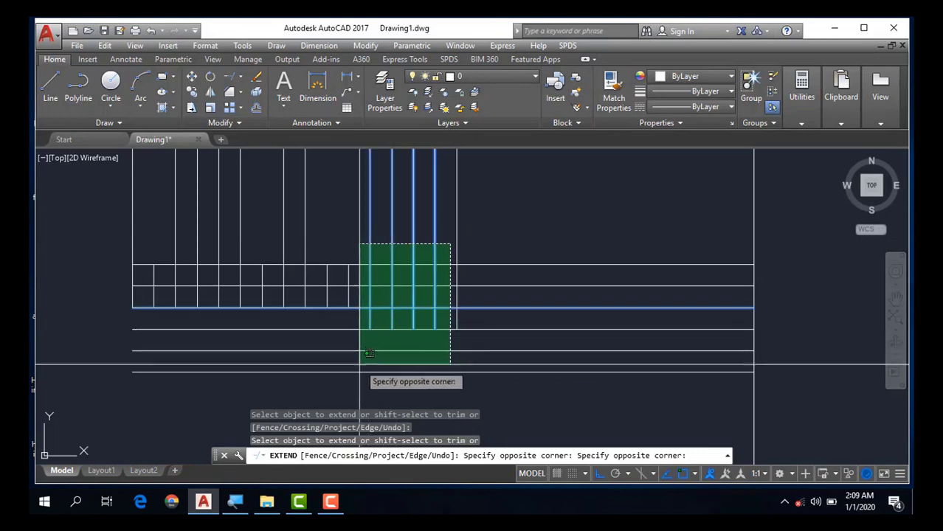
pyautogui.click(358, 376)
pyautogui.scroll(-2, 446, 313)
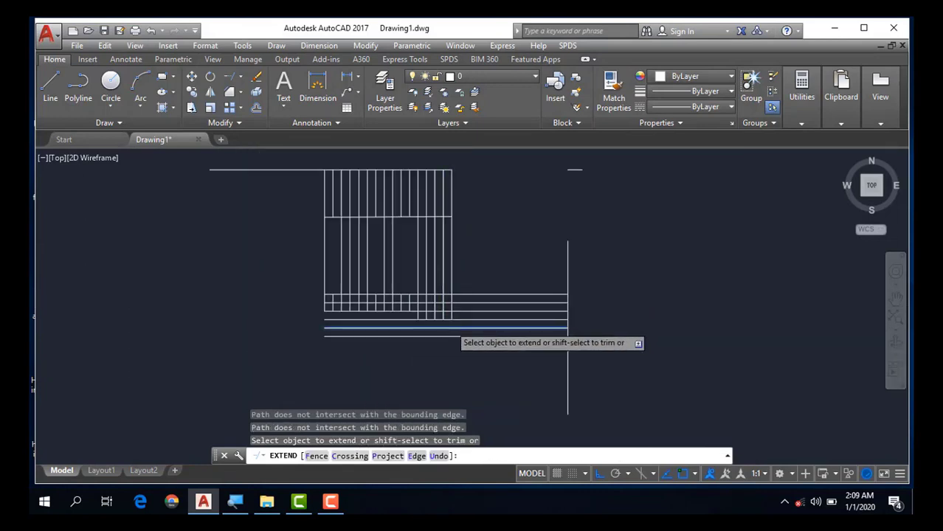
pyautogui.scroll(-2, 457, 318)
pyautogui.press('Escape')
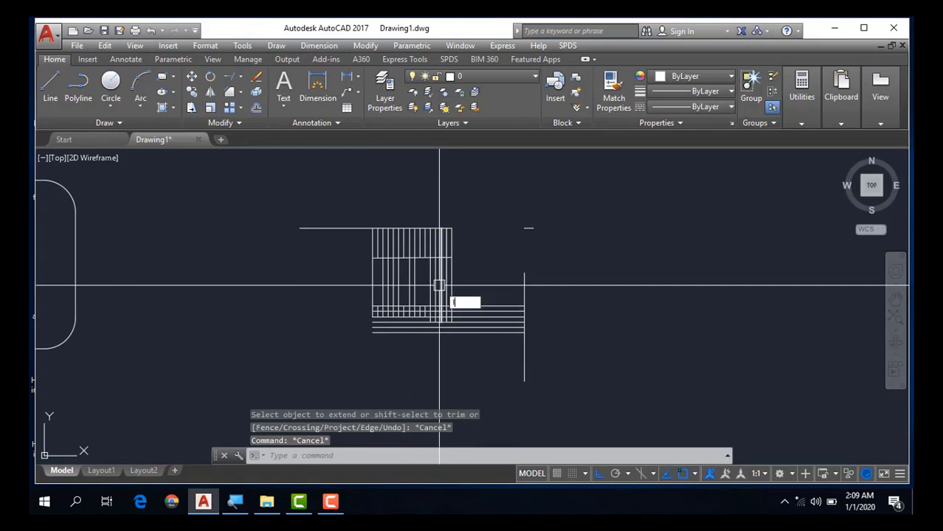
# - Draw a horizontal line above the stair grid
pyautogui.write('l')
pyautogui.press('Return')
pyautogui.click(311, 183)
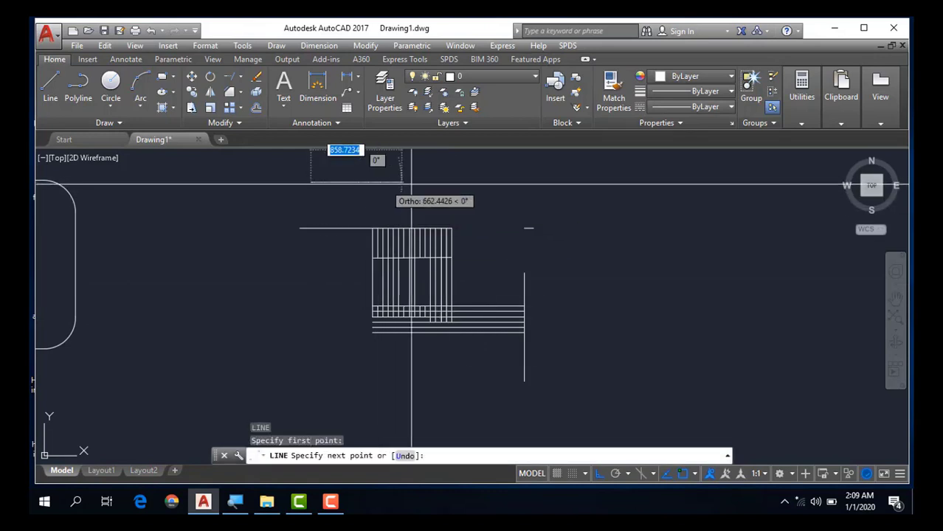
pyautogui.click(546, 174)
pyautogui.press('Return')
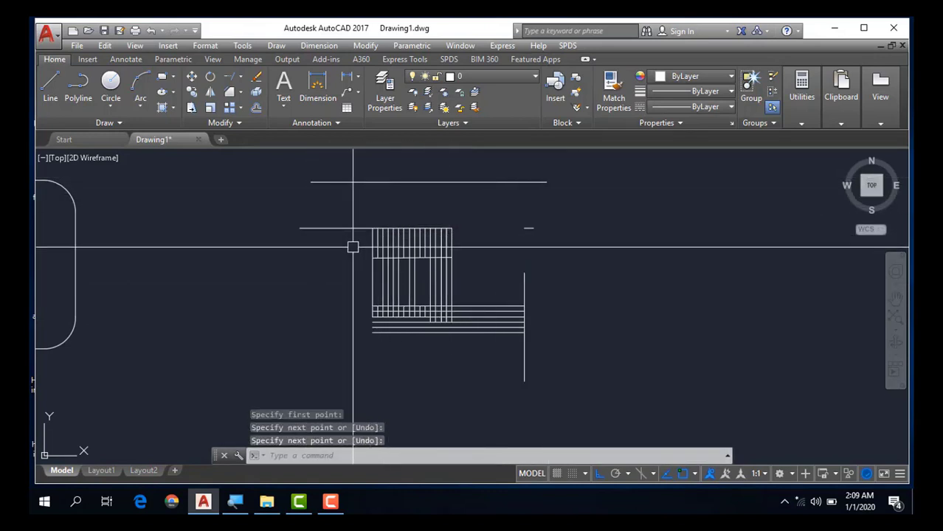
# - Extend the grid's outer vertical lines up to the new horizontal line
pyautogui.write('e')
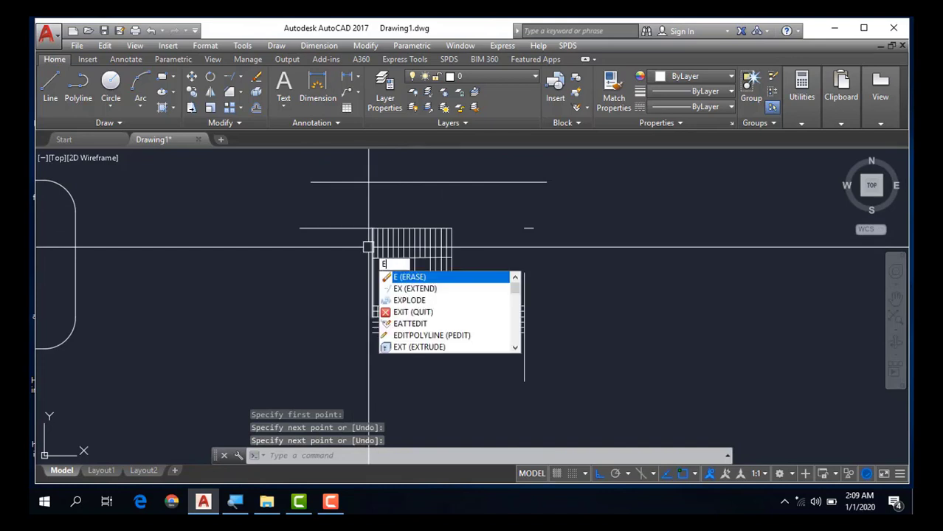
pyautogui.press('Return')
pyautogui.press('Return')
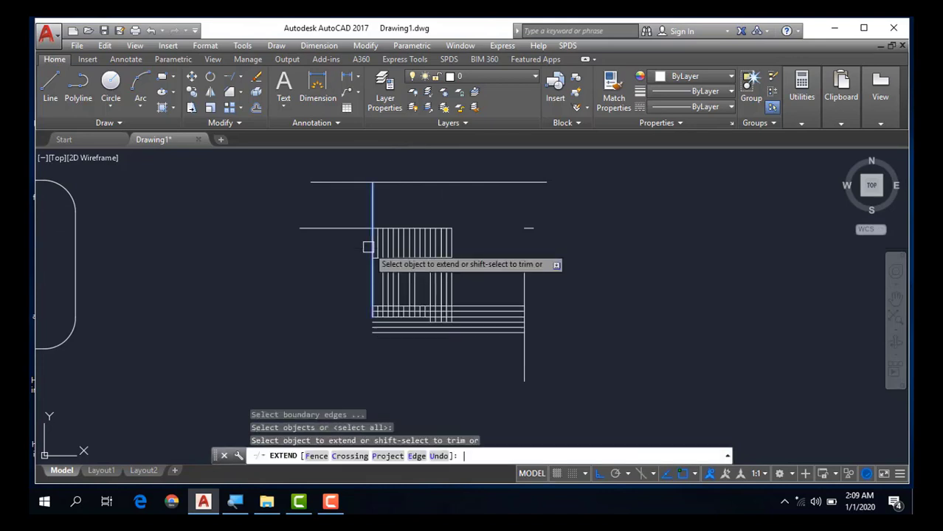
pyautogui.scroll(2, 369, 249)
pyautogui.moveTo(350, 250); pyautogui.dragTo(327, 308, button='middle')
pyautogui.click(344, 293)
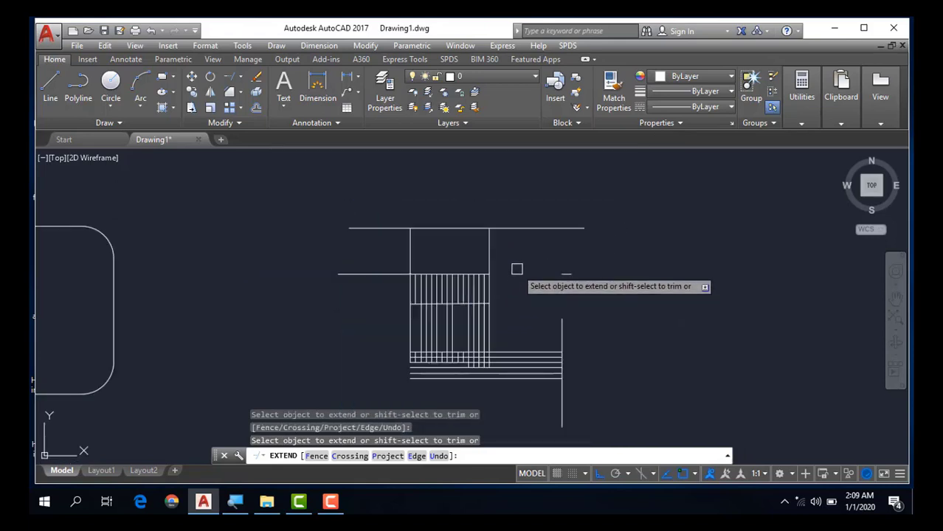
pyautogui.scroll(-2, 508, 270)
pyautogui.moveTo(536, 267); pyautogui.dragTo(531, 243, button='middle')
pyautogui.press('Escape')
pyautogui.scroll(1, 561, 258)
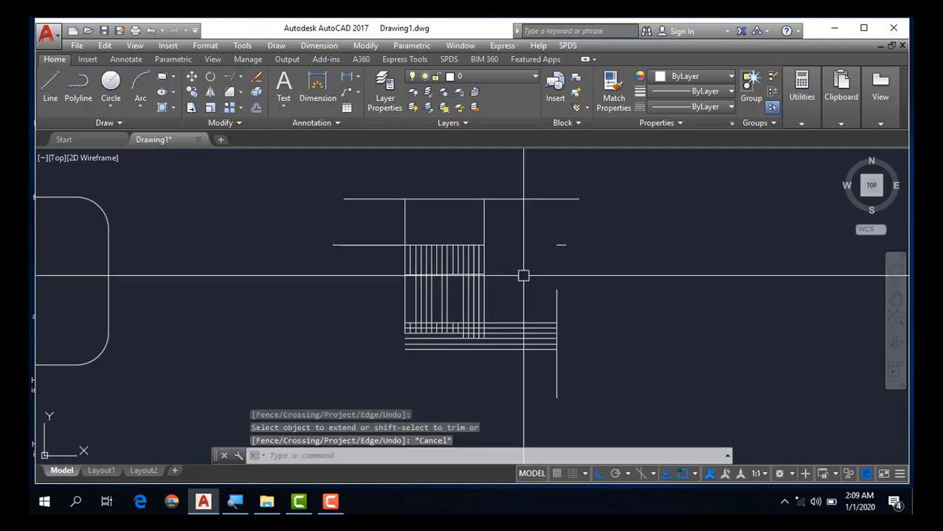
pyautogui.press('Escape')
pyautogui.scroll(-2, 511, 288)
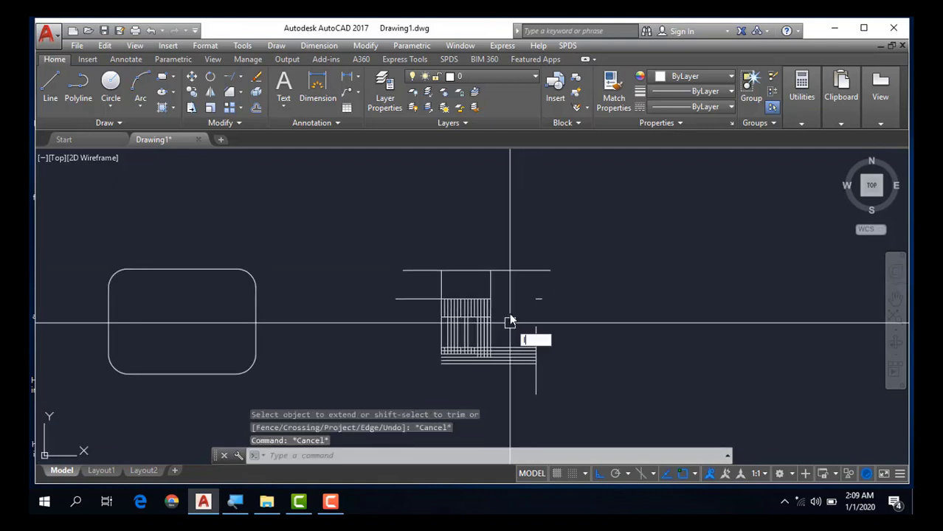
# - Draw a second horizontal line higher above the grid
pyautogui.write('l')
pyautogui.press('Return')
pyautogui.click(381, 227)
pyautogui.click(618, 227)
pyautogui.press('Escape')
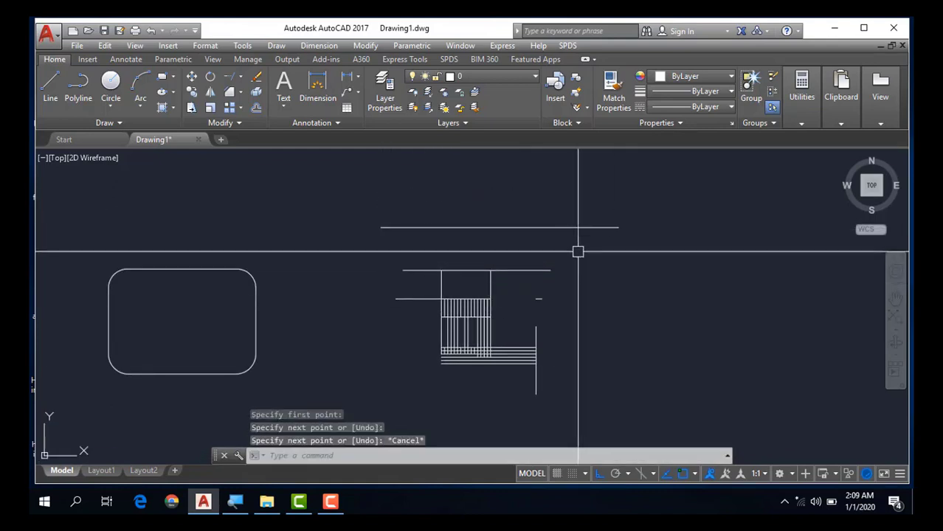
# - Delete the two tall vertical lines that reached the first horizontal line
pyautogui.scroll(2, 482, 284)
pyautogui.click(542, 278)
pyautogui.click(397, 285)
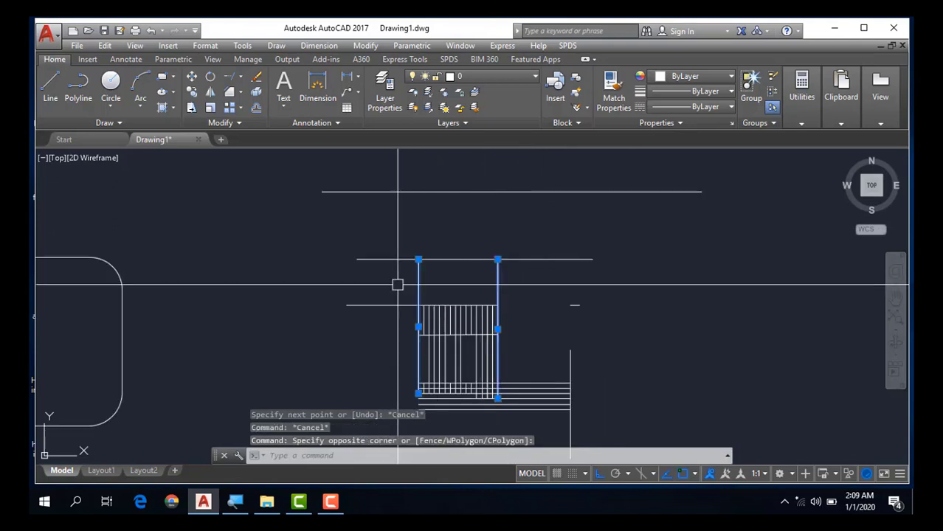
pyautogui.press('Delete')
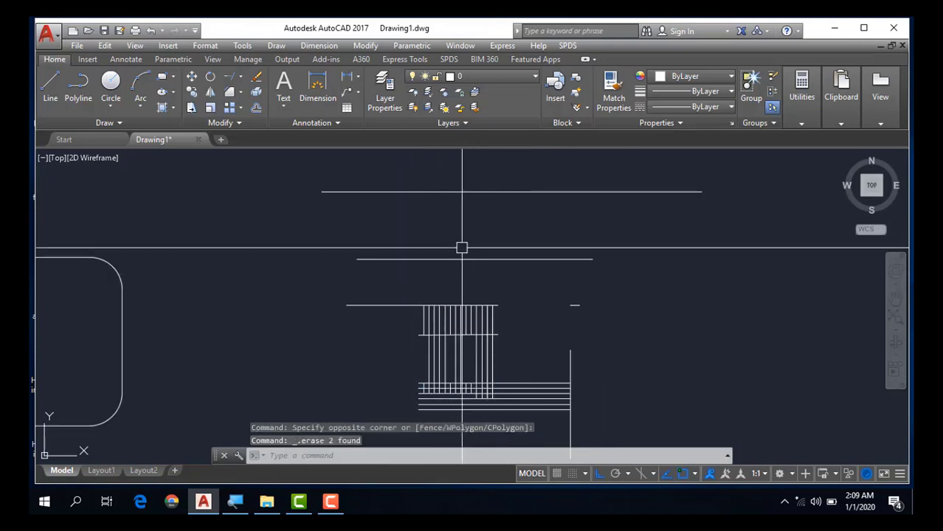
pyautogui.scroll(-2, 459, 252)
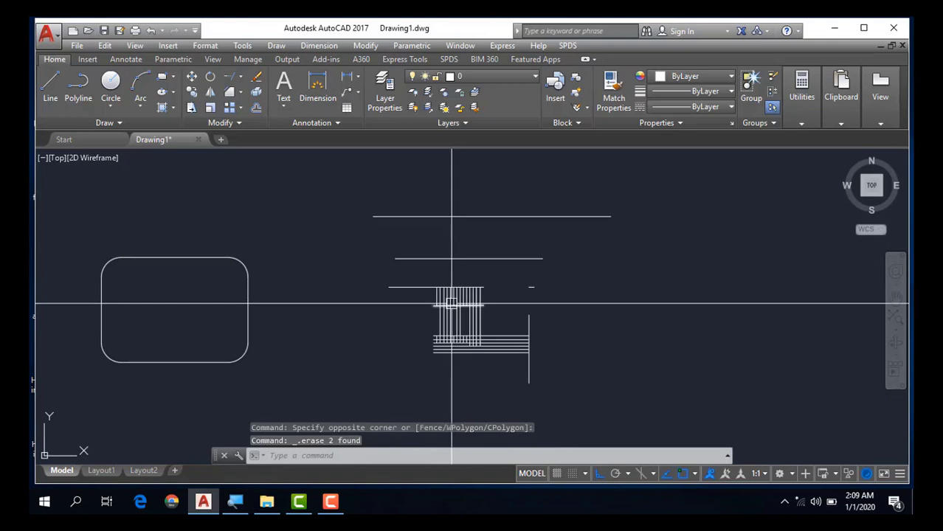
pyautogui.scroll(2, 452, 302)
pyautogui.scroll(-2, 453, 301)
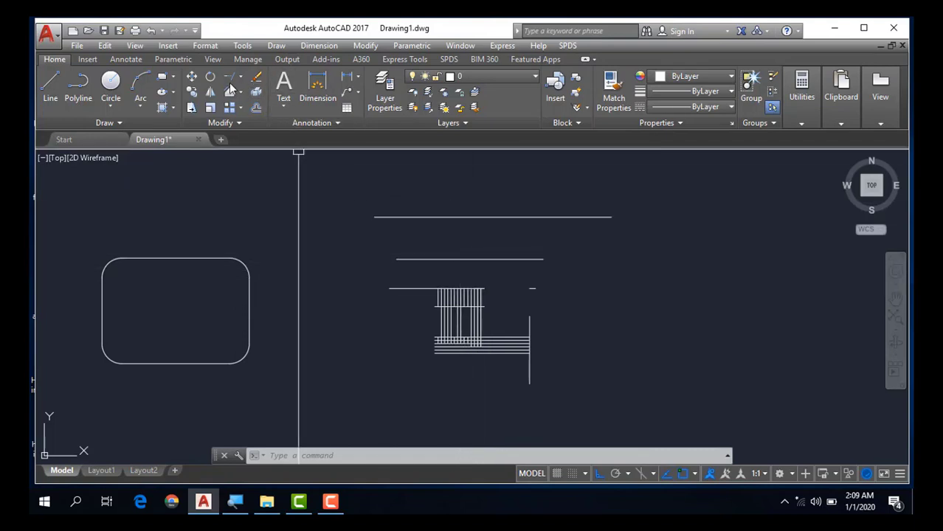
# - Using the top line as boundary, extend all the grid's vertical lines up to it
pyautogui.click(245, 122)
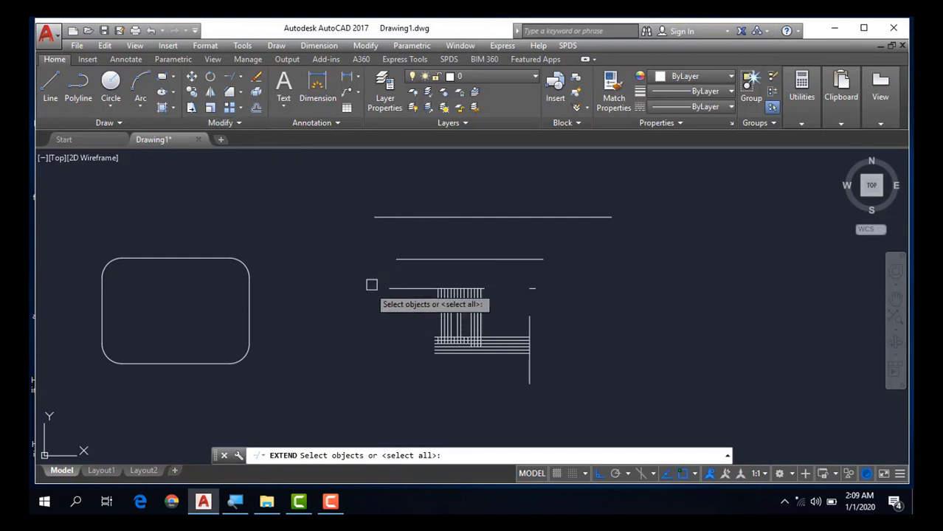
pyautogui.click(503, 217)
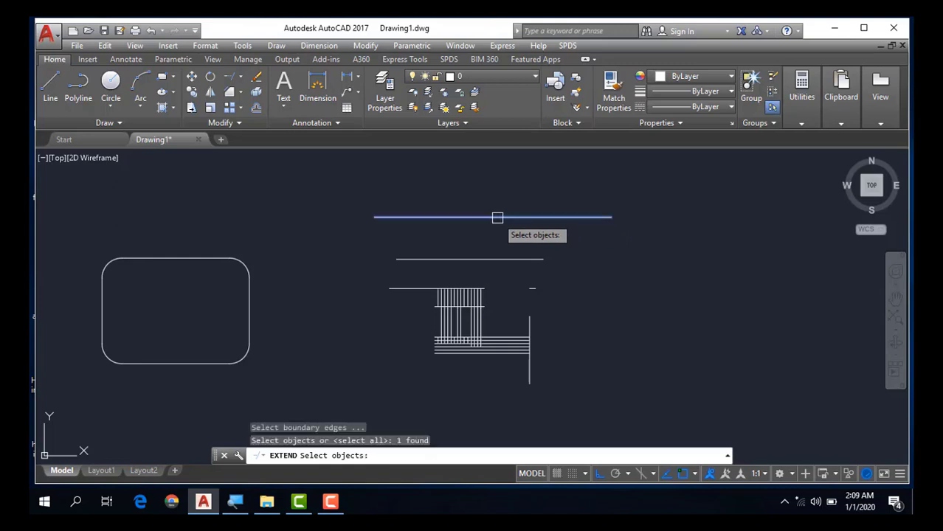
pyautogui.press('Return')
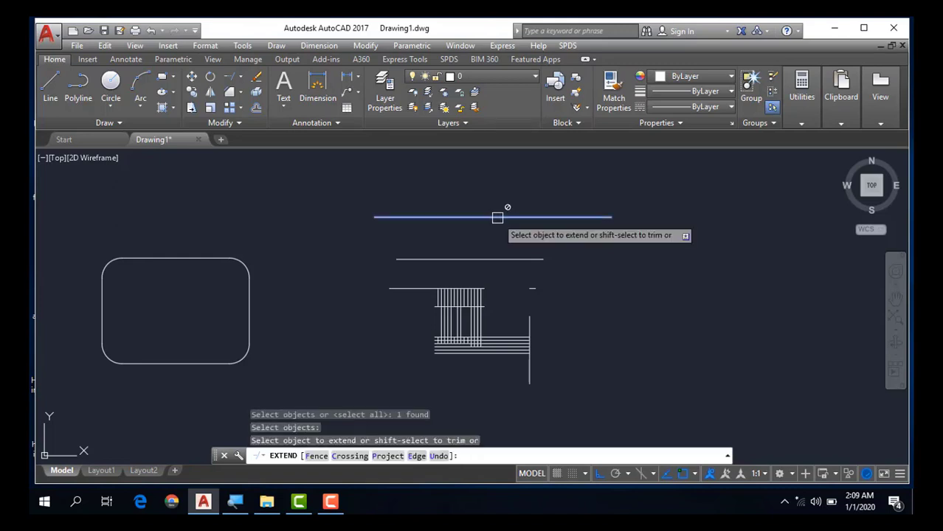
pyautogui.scroll(5, 476, 302)
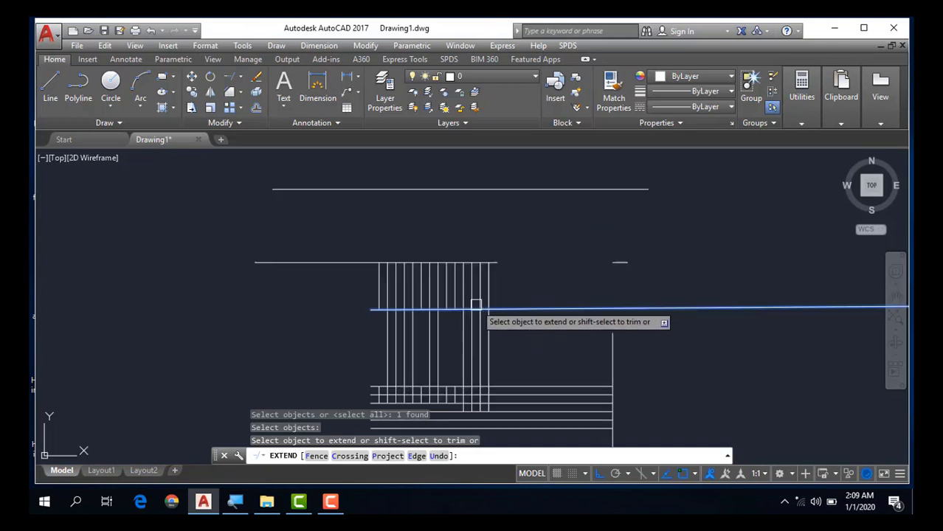
pyautogui.scroll(1, 516, 284)
pyautogui.scroll(-4, 525, 281)
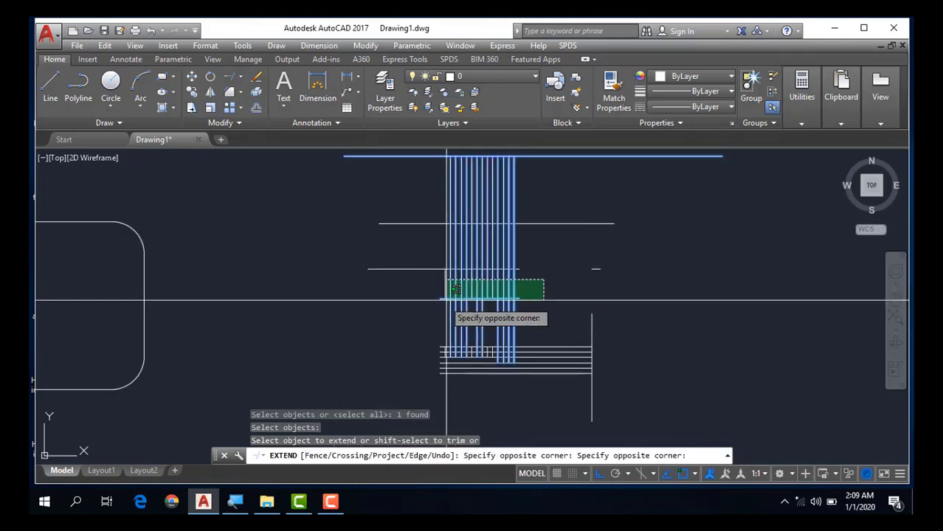
pyautogui.click(411, 301)
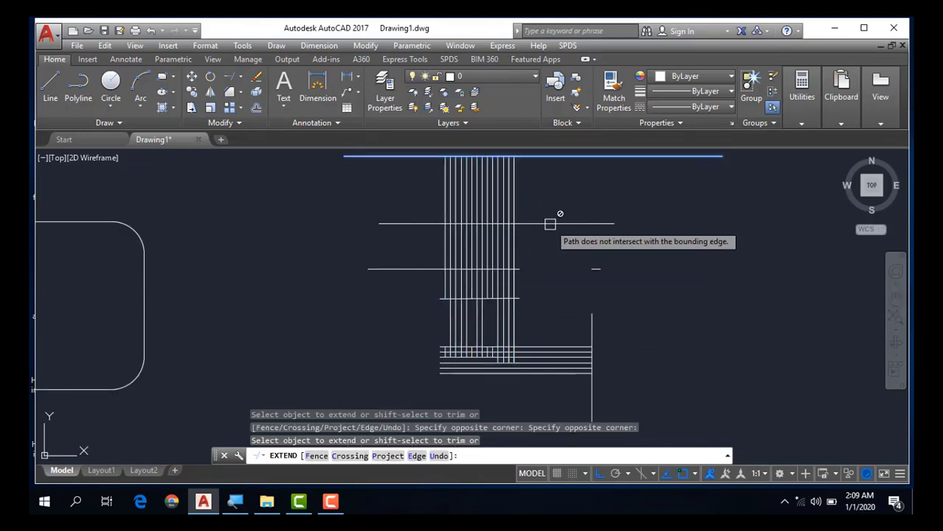
pyautogui.moveTo(549, 210); pyautogui.dragTo(549, 256, button='middle')
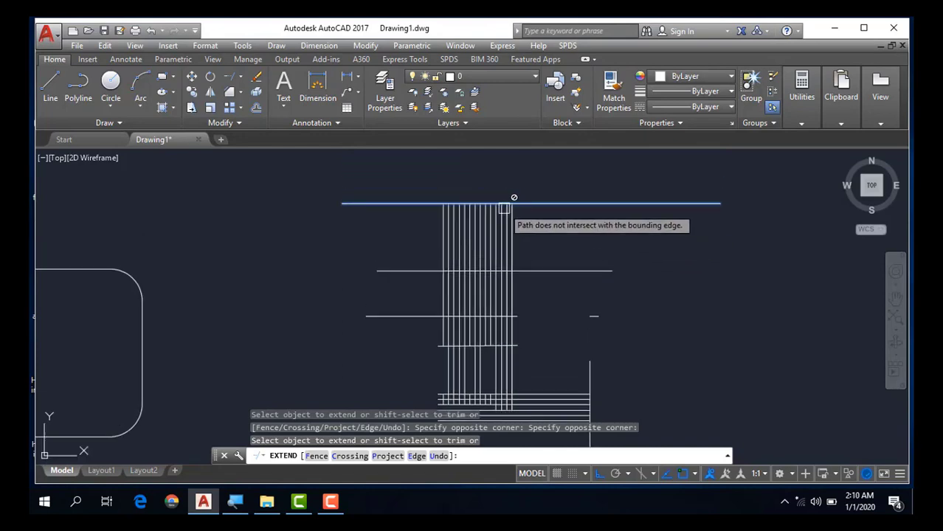
pyautogui.scroll(-2, 504, 209)
pyautogui.scroll(-2, 492, 207)
pyautogui.press('Escape')
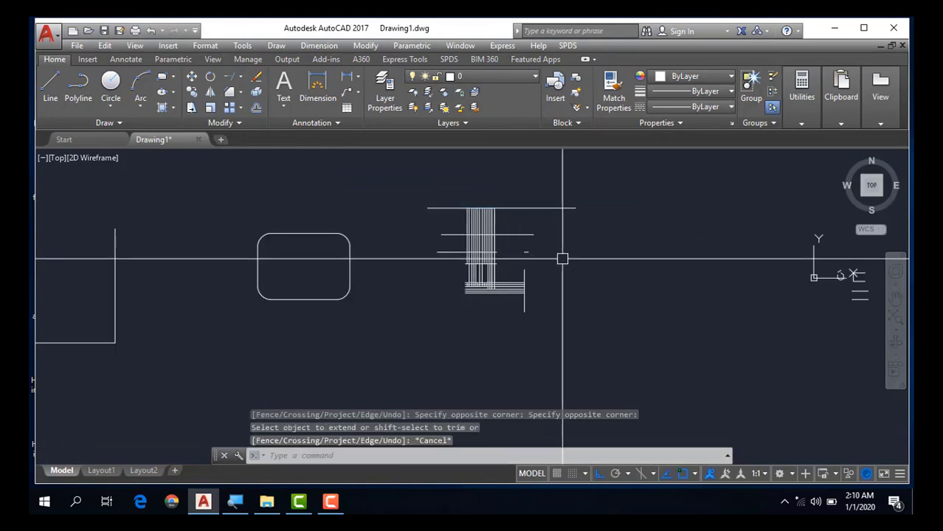
pyautogui.press('Escape')
pyautogui.press('Escape')
# - Window-select and delete the 32 stair-grid objects, then show the Fillet/Chamfer dropdown
pyautogui.click(412, 181)
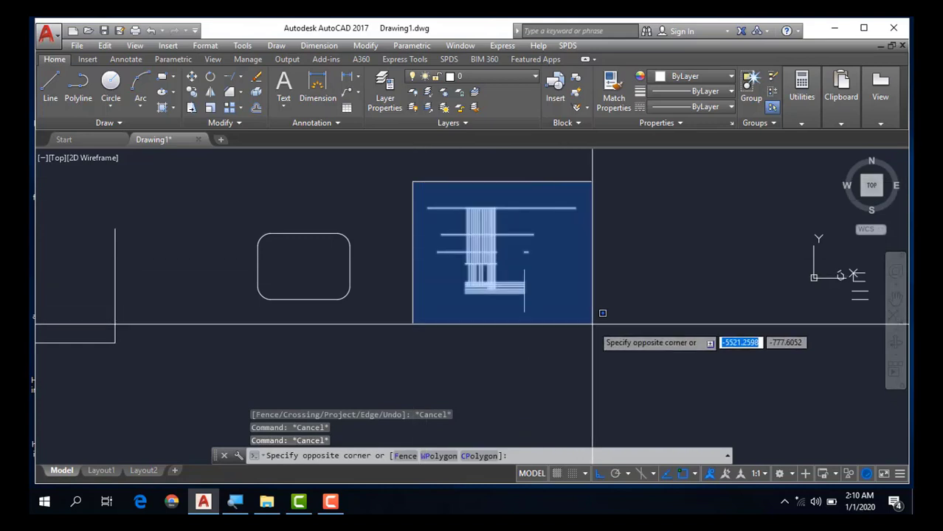
pyautogui.click(591, 324)
pyautogui.press('Delete')
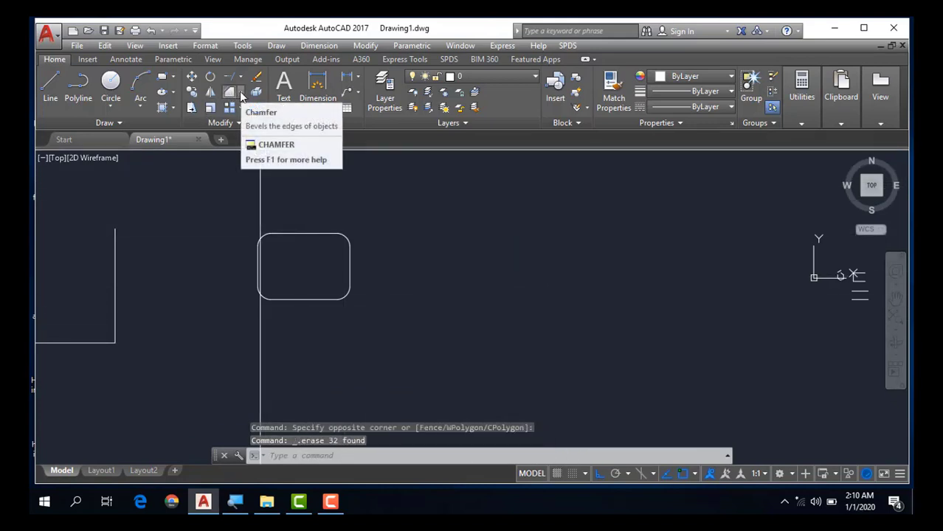
pyautogui.click(241, 94)
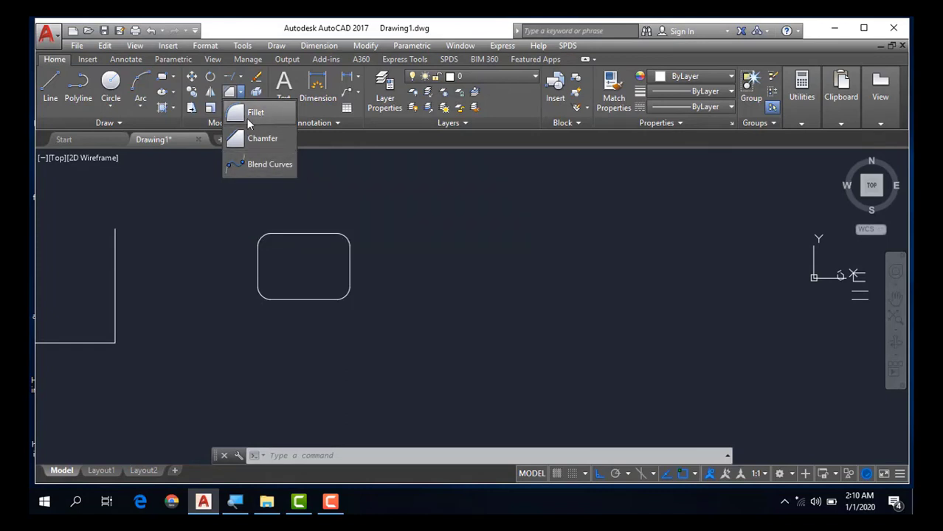
# - Draw a new rectangle by two opposite corners in the cleared area beside the rounded rectangle
pyautogui.click(373, 191)
pyautogui.scroll(-2, 432, 196)
pyautogui.scroll(-5, 433, 201)
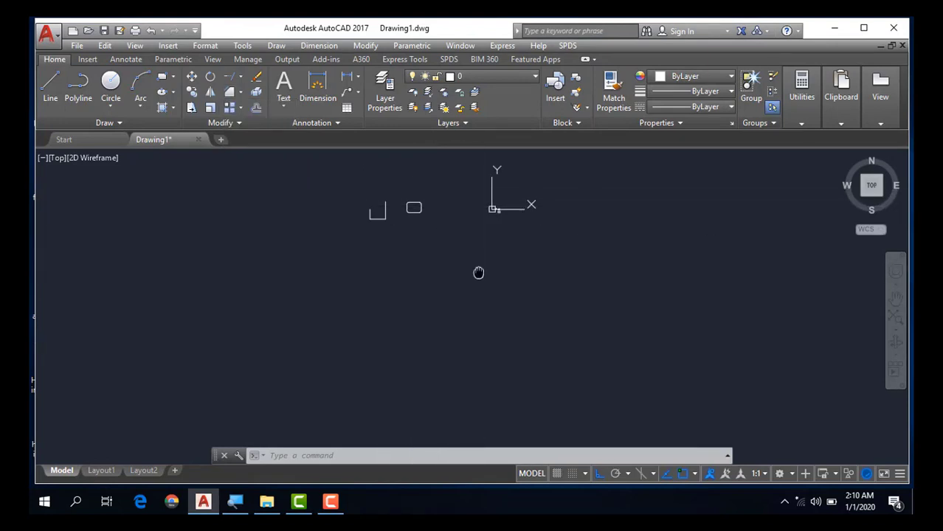
pyautogui.moveTo(480, 270); pyautogui.dragTo(413, 292, button='middle')
pyautogui.scroll(3, 391, 295)
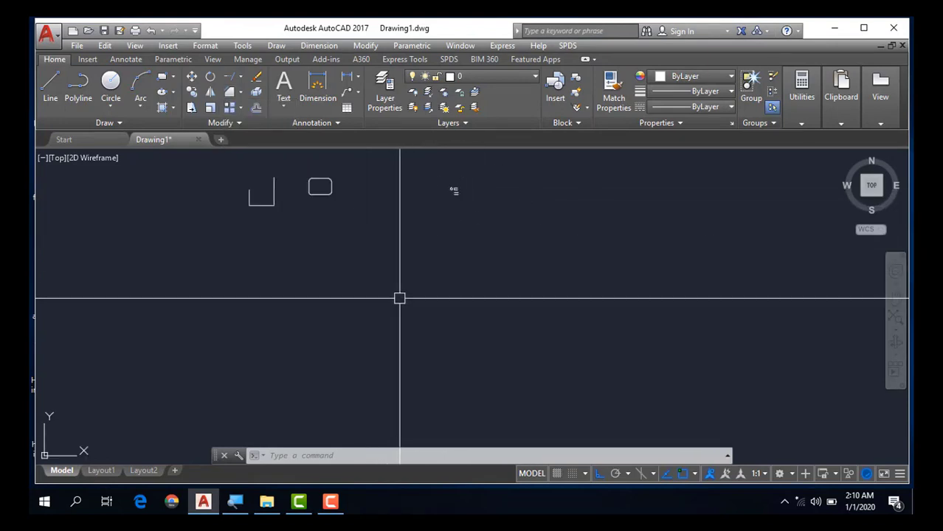
pyautogui.press('Escape')
pyautogui.press('Escape')
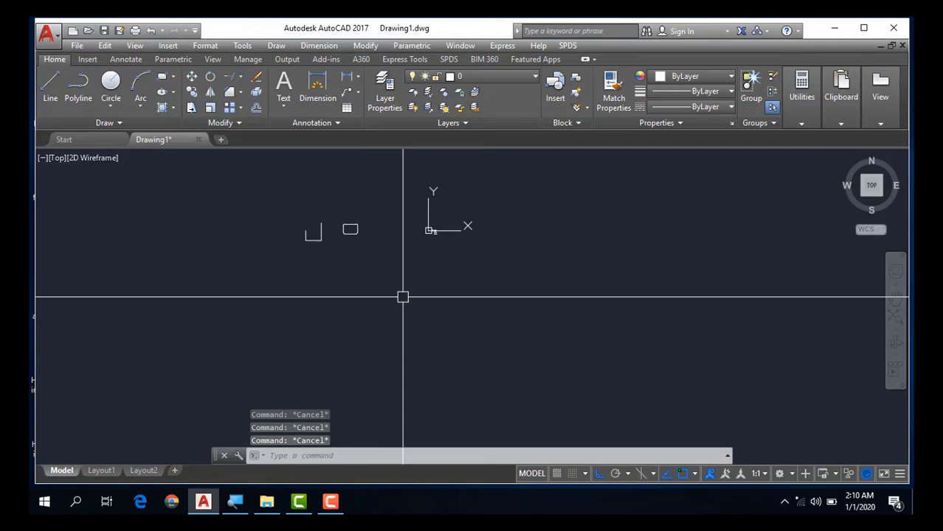
pyautogui.write('rec')
pyautogui.press('Return')
pyautogui.click(406, 287)
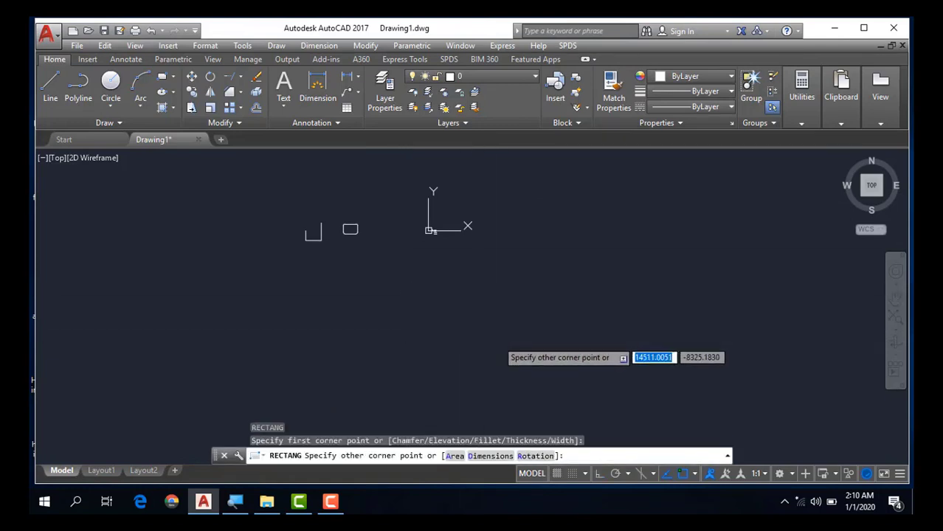
pyautogui.click(498, 340)
pyautogui.moveTo(486, 359); pyautogui.dragTo(450, 363, button='middle')
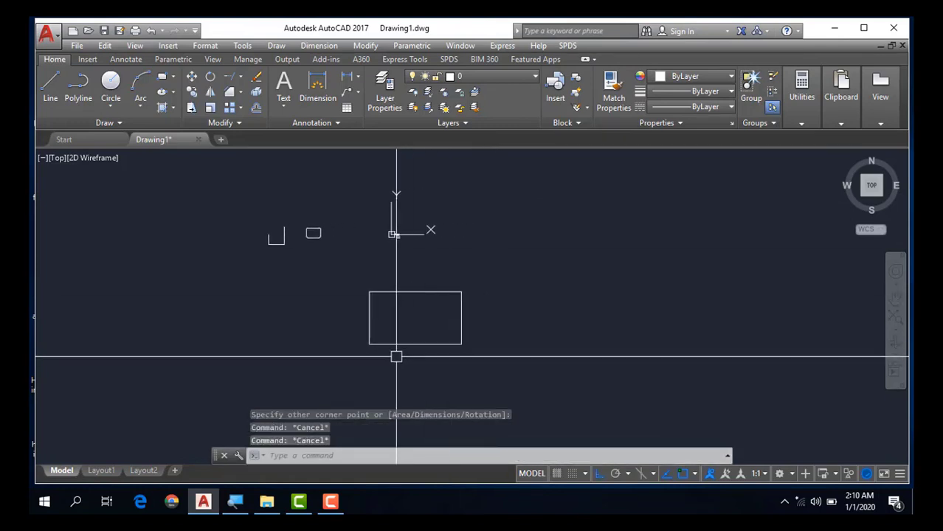
pyautogui.scroll(2, 395, 354)
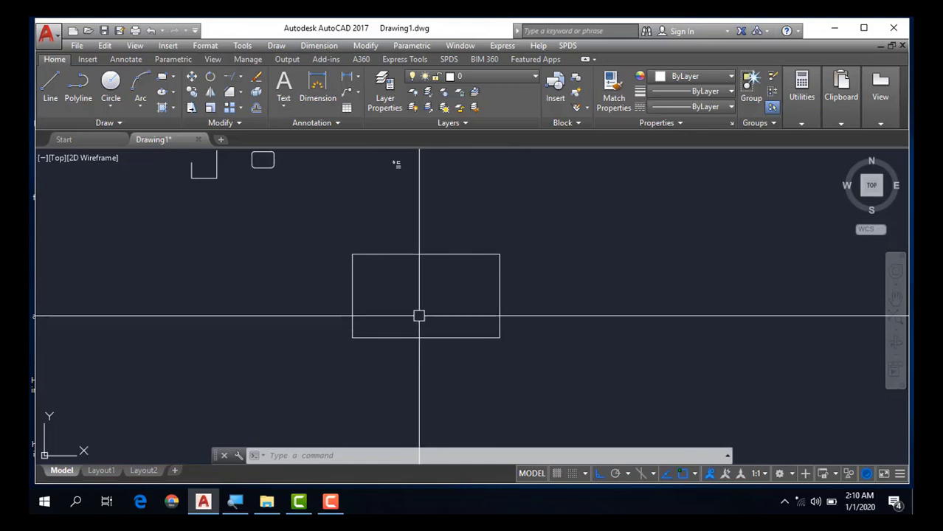
pyautogui.click(239, 95)
pyautogui.click(260, 117)
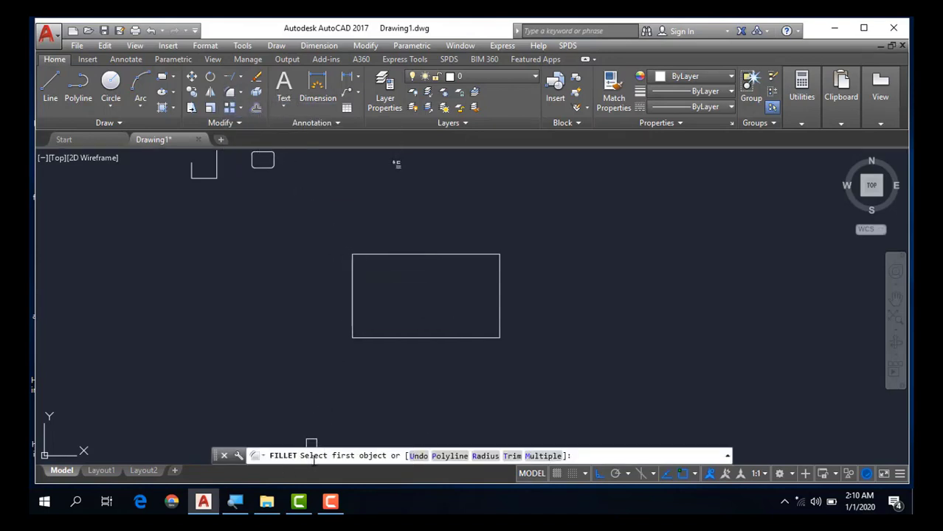
pyautogui.click(485, 456)
pyautogui.write('200')
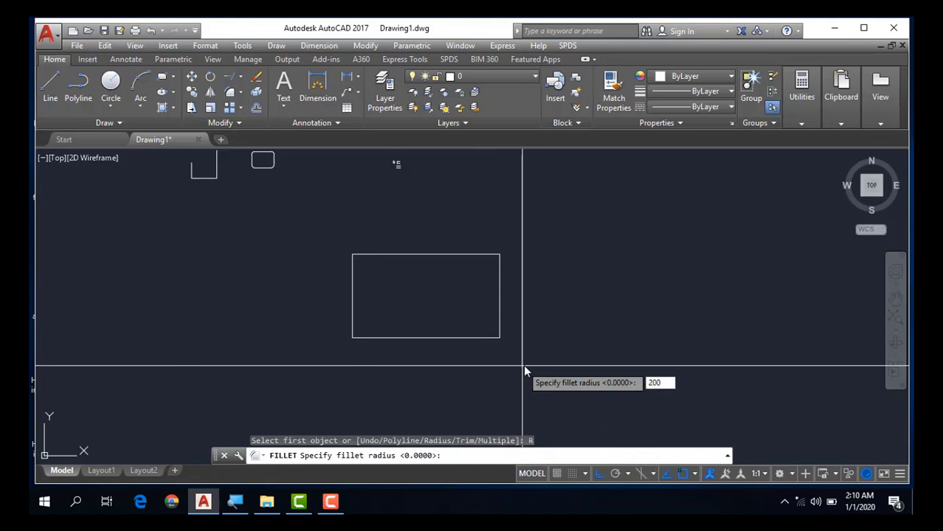
pyautogui.press('Return')
pyautogui.click(500, 320)
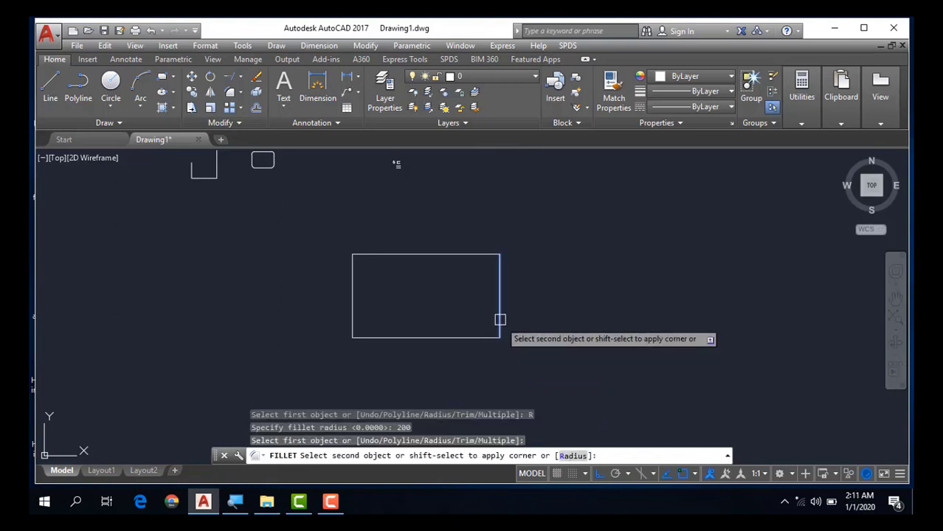
pyautogui.click(482, 255)
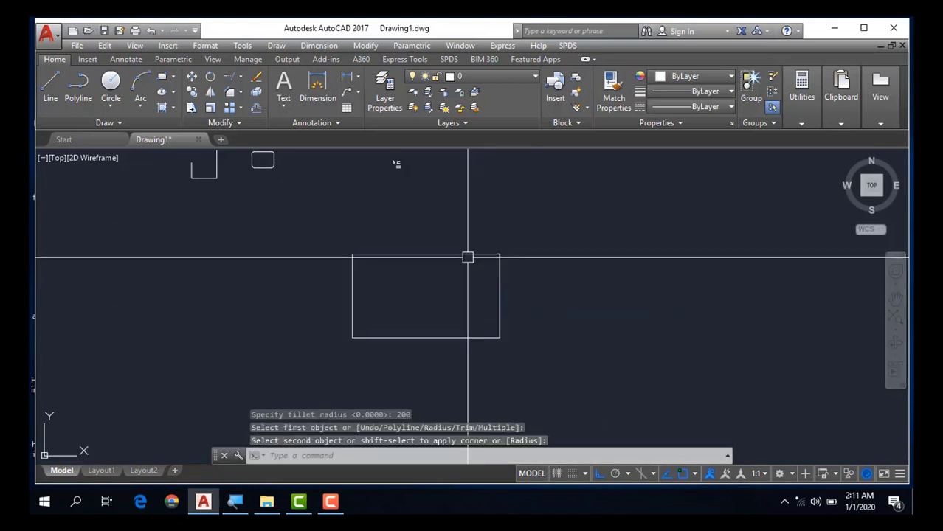
pyautogui.press('Return')
pyautogui.click(354, 256)
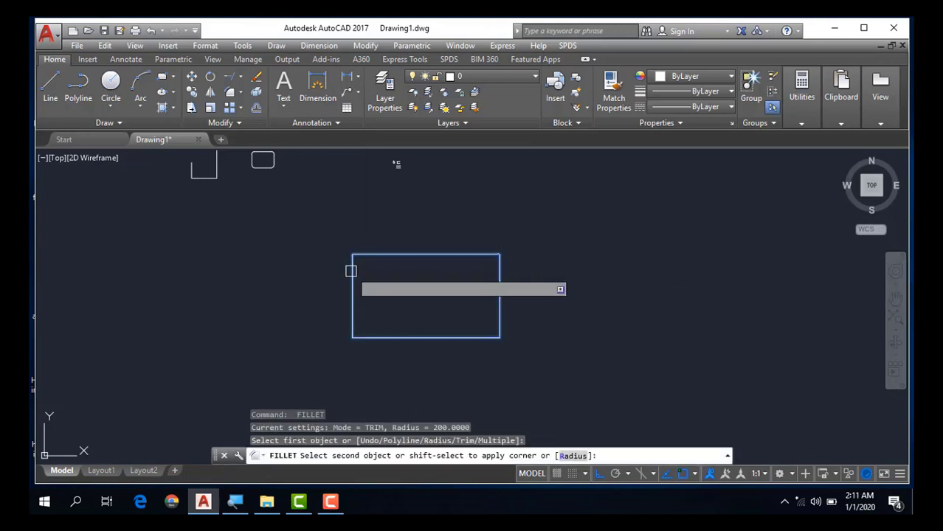
pyautogui.click(351, 270)
pyautogui.scroll(5, 351, 254)
pyautogui.scroll(2, 355, 256)
pyautogui.scroll(-3, 368, 236)
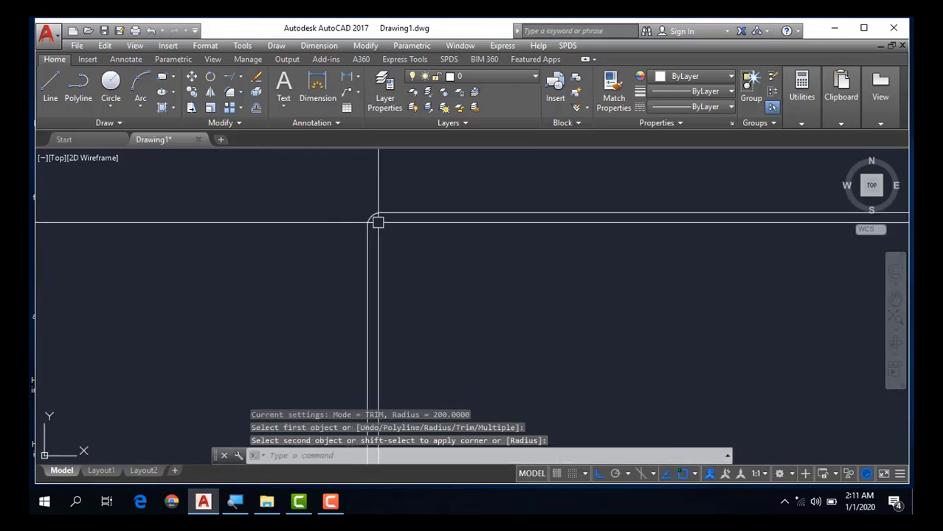
pyautogui.scroll(-4, 378, 221)
pyautogui.press('Return')
pyautogui.click(377, 301)
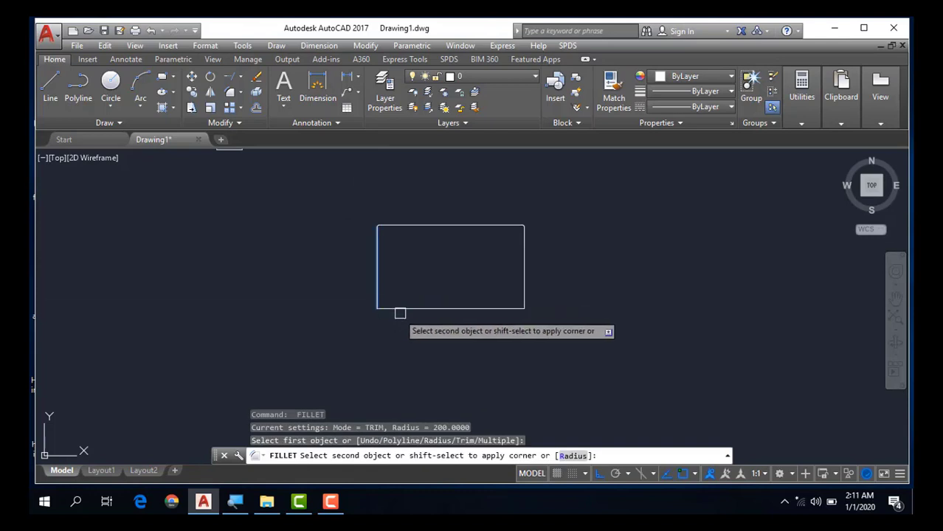
pyautogui.click(411, 309)
pyautogui.press('Return')
pyautogui.scroll(2, 516, 308)
pyautogui.scroll(2, 540, 304)
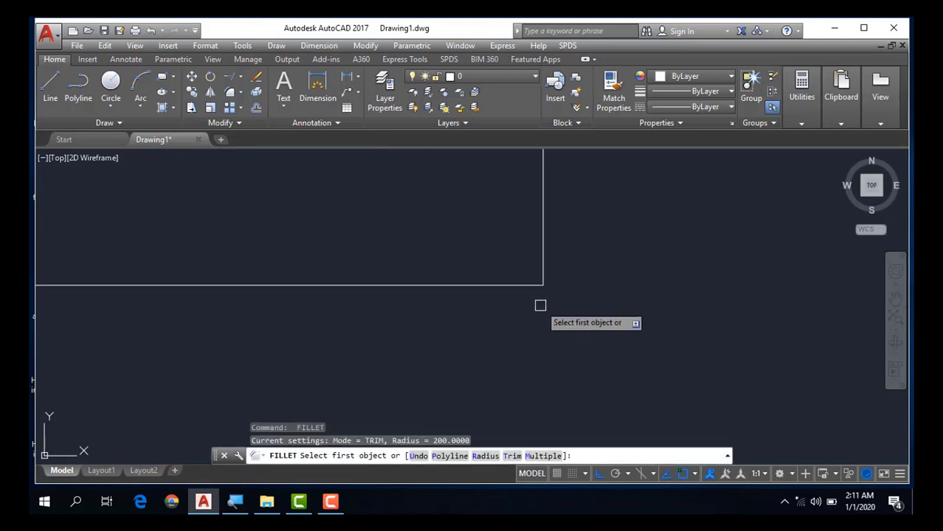
pyautogui.press('Escape')
pyautogui.press('Return')
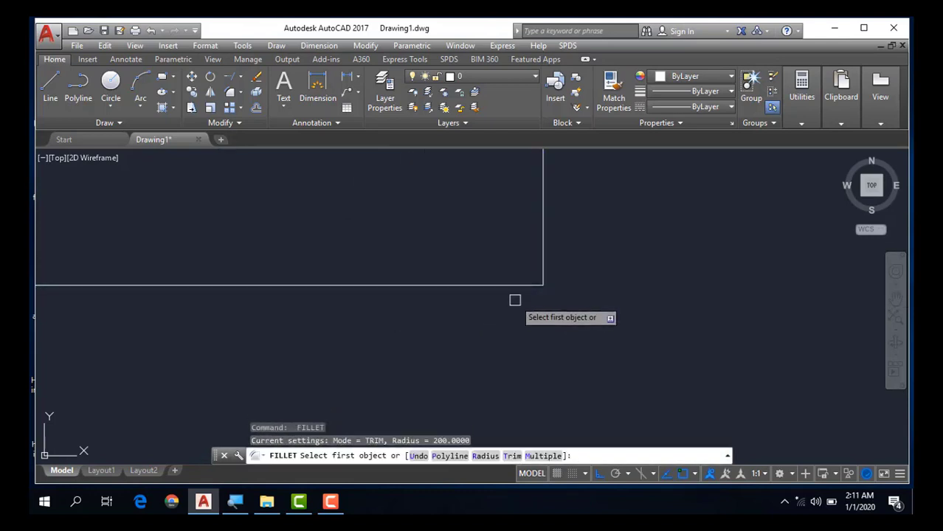
pyautogui.click(520, 285)
pyautogui.click(543, 269)
pyautogui.scroll(-2, 528, 307)
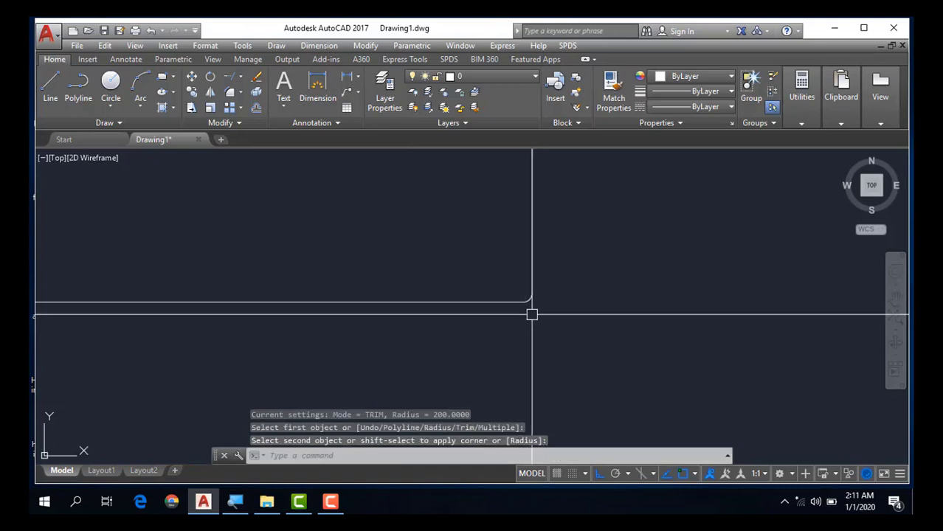
pyautogui.scroll(-2, 534, 312)
pyautogui.press('Escape')
pyautogui.press('Escape')
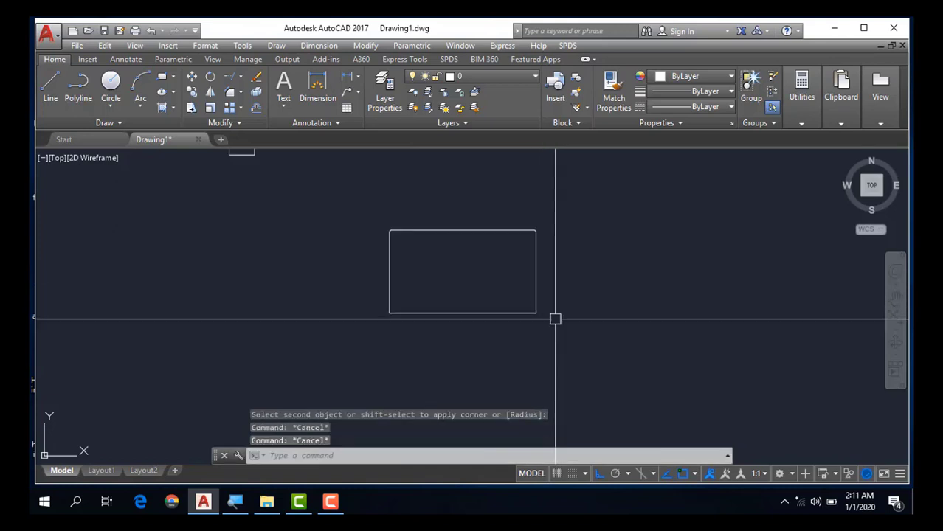
pyautogui.hotkey('ctrl', 'z')
pyautogui.hotkey('ctrl', 'z')
pyautogui.hotkey('ctrl', 'z')
pyautogui.hotkey('ctrl', 'z')
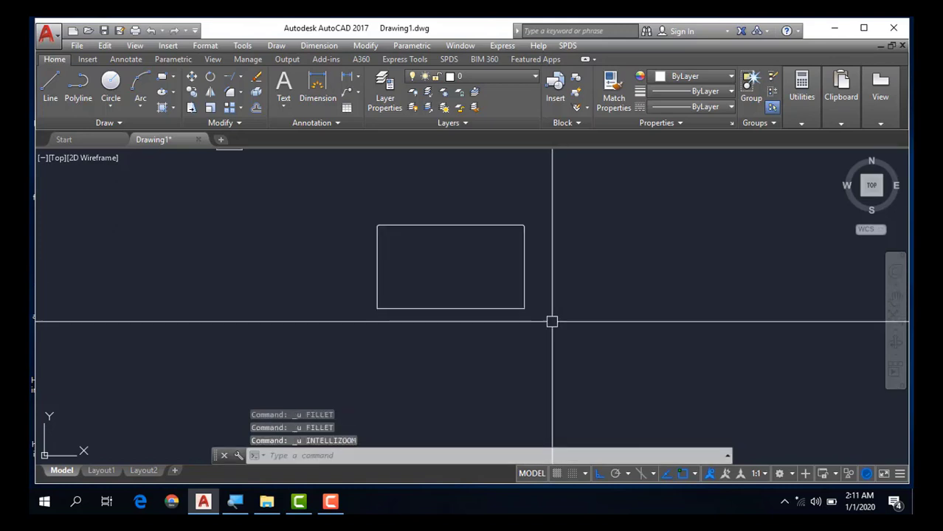
pyautogui.hotkey('ctrl', 'z')
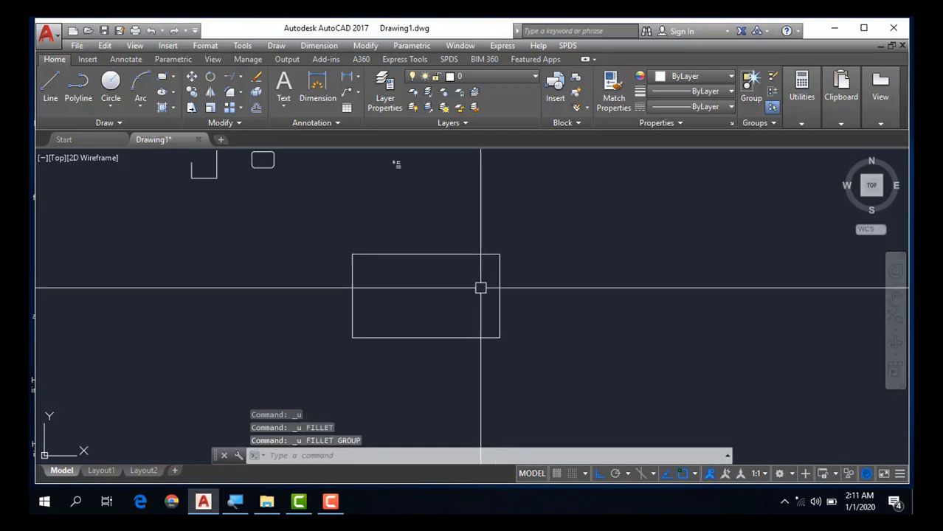
# - Set the fillet radius to 500 and round the rectangle's top-right corner
pyautogui.write('f')
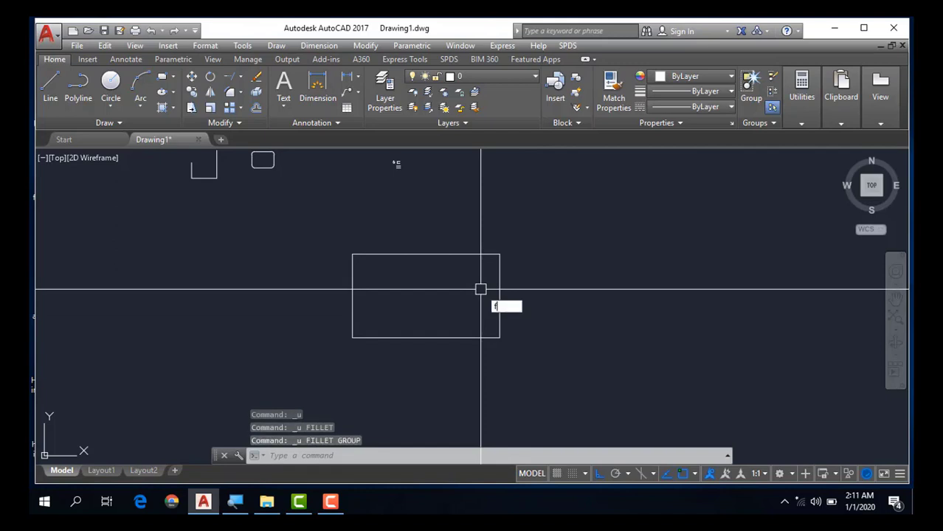
pyautogui.press('Return')
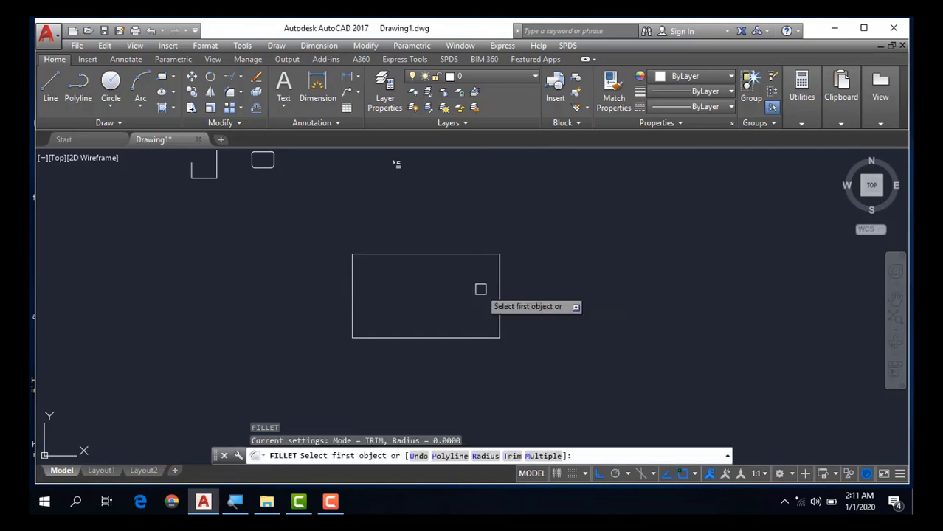
pyautogui.write('r')
pyautogui.press('Return')
pyautogui.write('500')
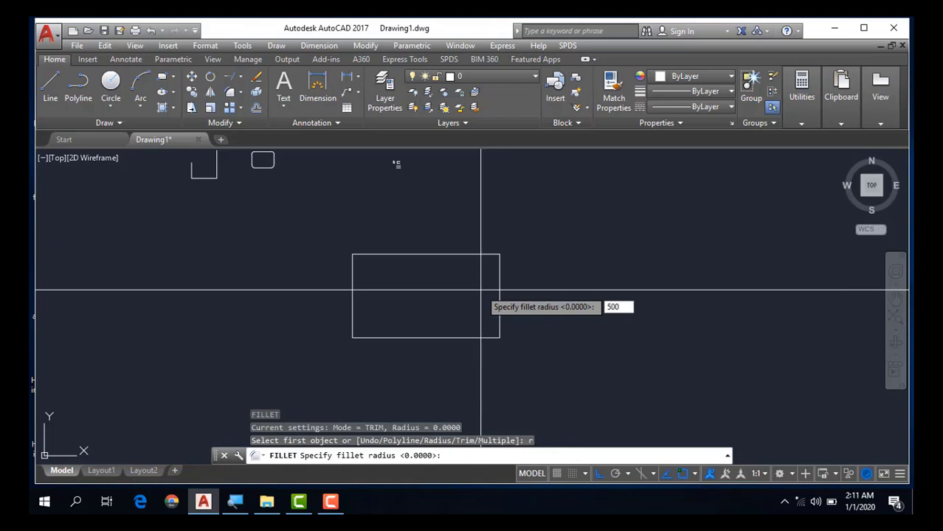
pyautogui.press('Return')
pyautogui.click(498, 278)
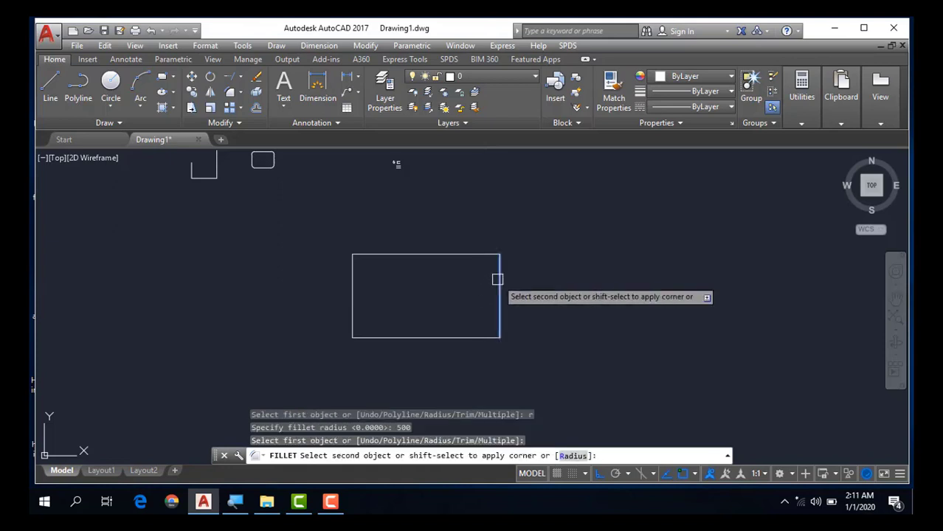
pyautogui.click(482, 258)
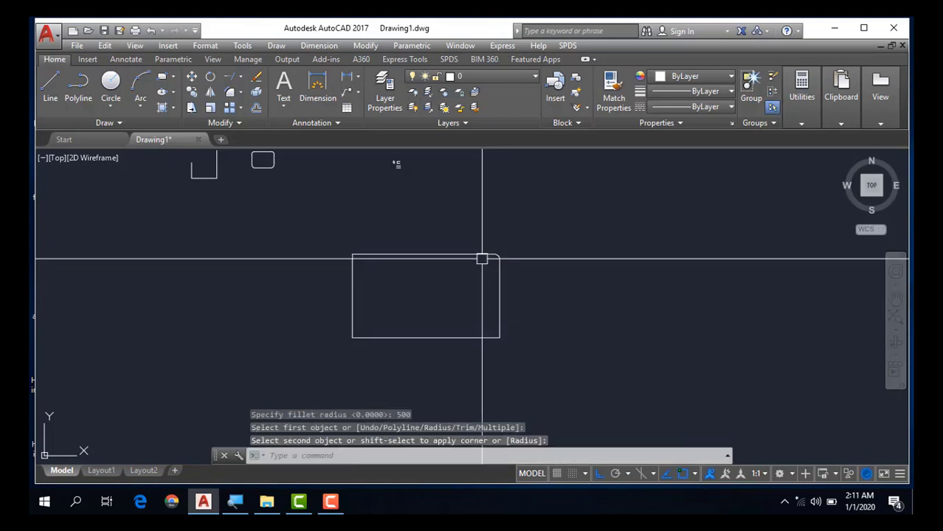
# - Round the top-left, bottom-left and bottom-right corners with the same 500 fillet
pyautogui.press('Return')
pyautogui.click(353, 270)
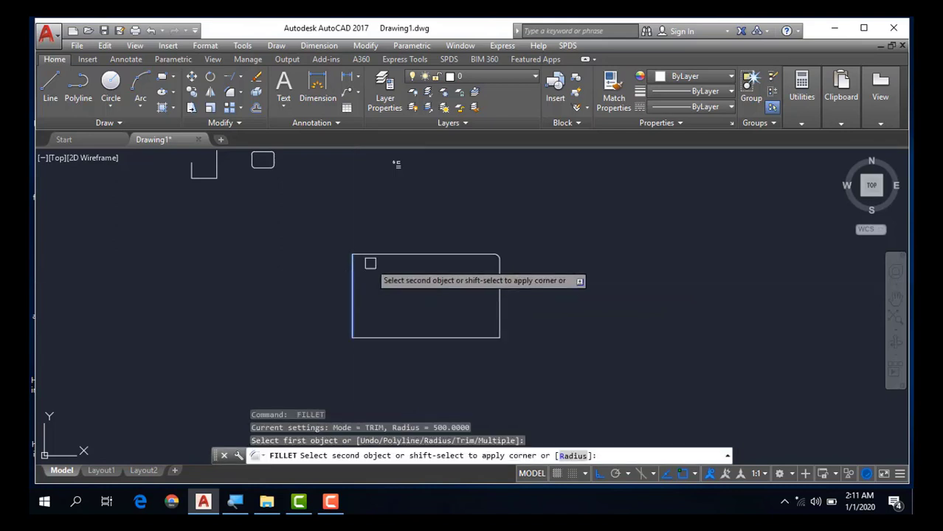
pyautogui.click(376, 258)
pyautogui.press('Return')
pyautogui.click(354, 319)
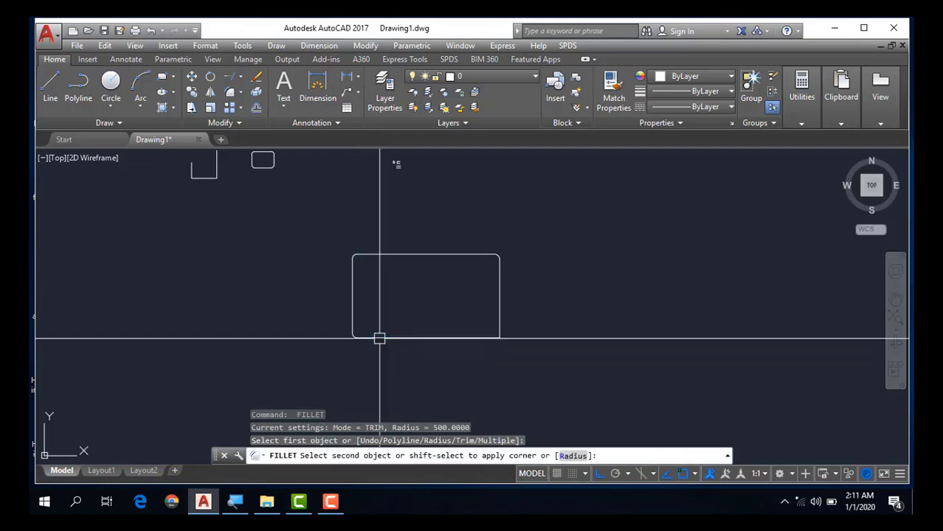
pyautogui.click(378, 337)
pyautogui.press('Return')
pyautogui.click(488, 337)
pyautogui.click(500, 320)
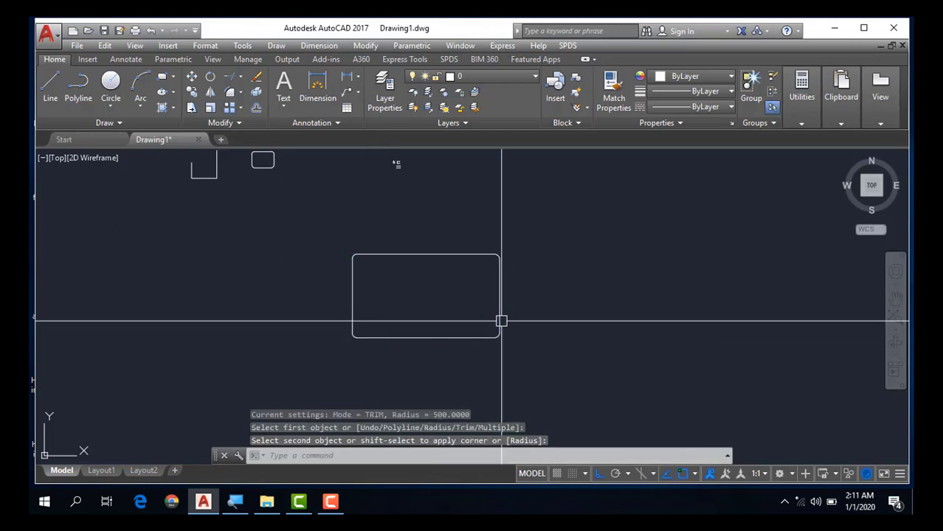
pyautogui.press('Return')
pyautogui.scroll(4, 485, 357)
pyautogui.scroll(-2, 493, 357)
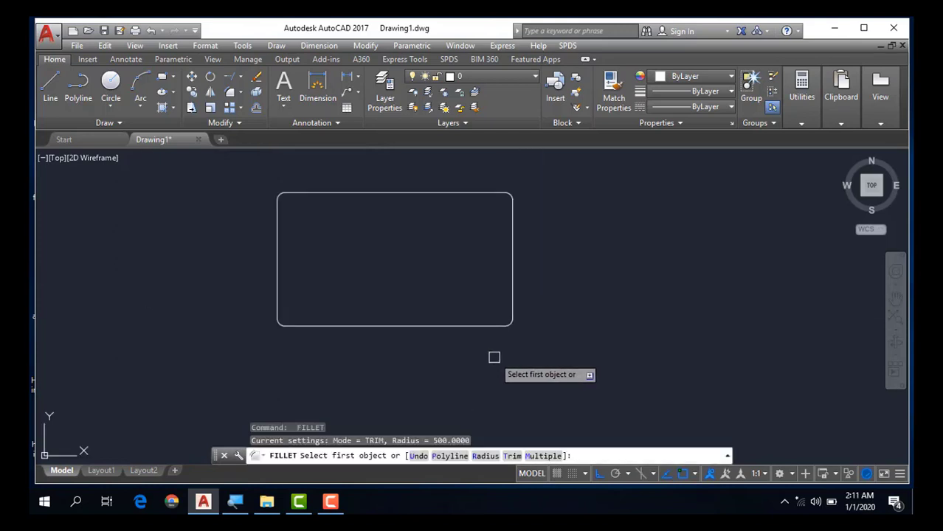
pyautogui.press('Escape')
pyautogui.moveTo(467, 341); pyautogui.dragTo(399, 345, button='middle')
pyautogui.press('Escape')
pyautogui.press('Escape')
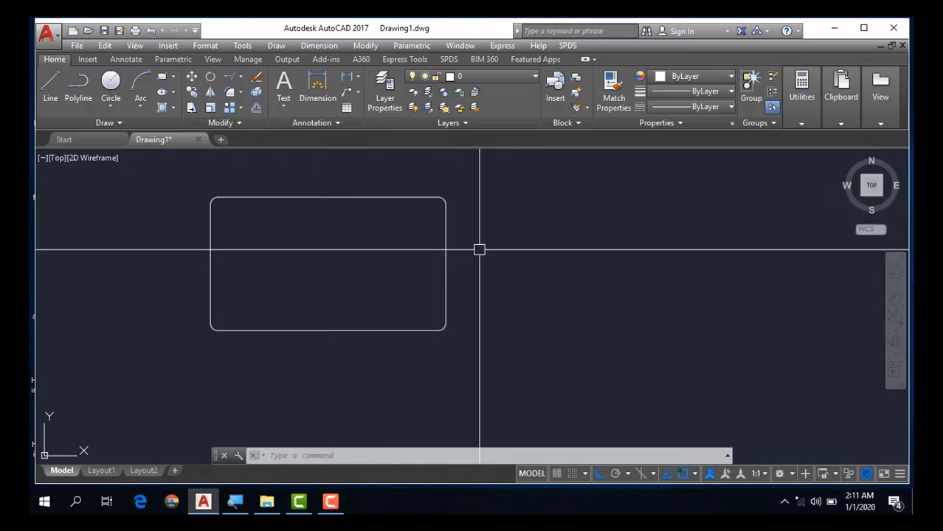
pyautogui.scroll(-4, 286, 281)
pyautogui.scroll(-2, 287, 281)
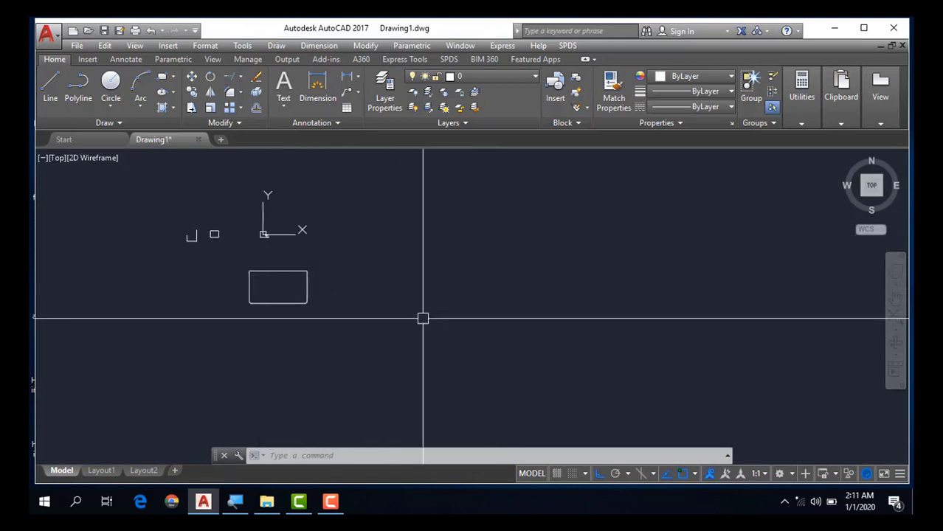
# - Draw a new rectangle by picking two opposite corners
pyautogui.press('Escape')
pyautogui.write('rec')
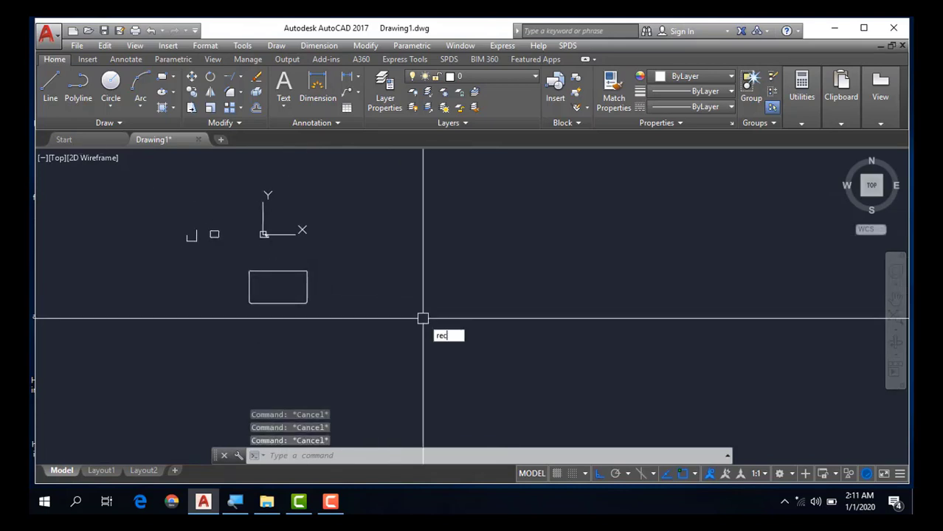
pyautogui.press('Return')
pyautogui.click(424, 277)
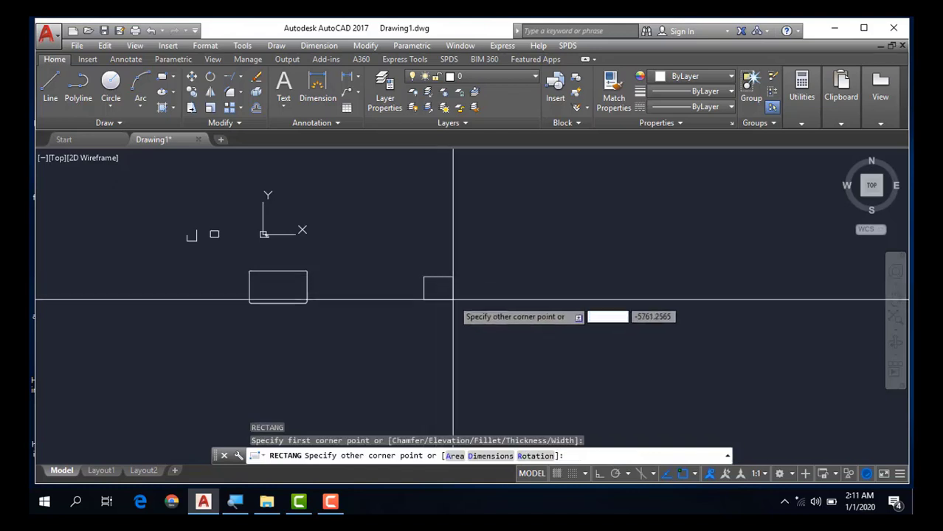
pyautogui.click(468, 303)
pyautogui.scroll(4, 443, 295)
pyautogui.press('Escape')
pyautogui.scroll(2, 450, 298)
pyautogui.press('Escape')
pyautogui.press('Escape')
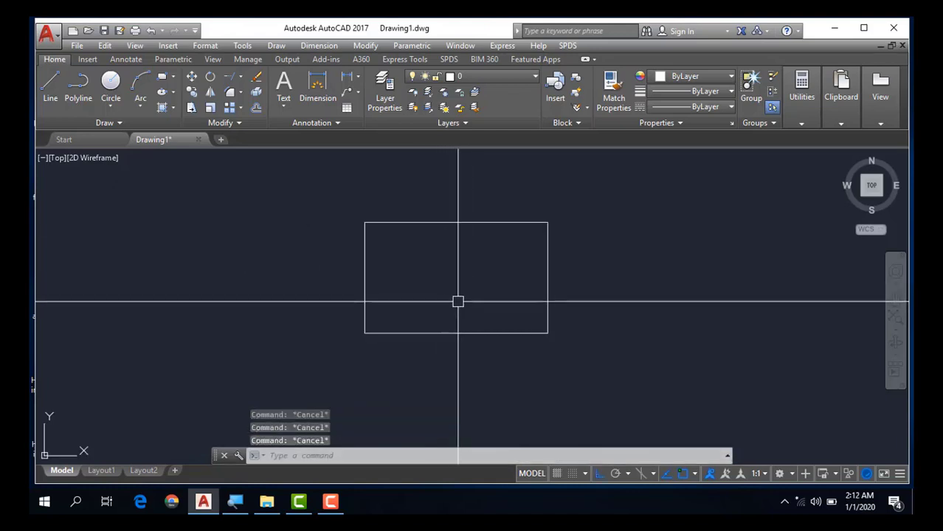
pyautogui.write('F')
# - Fillet the whole rectangle as a polyline at radius 500, rounding all four corners
pyautogui.press('Return')
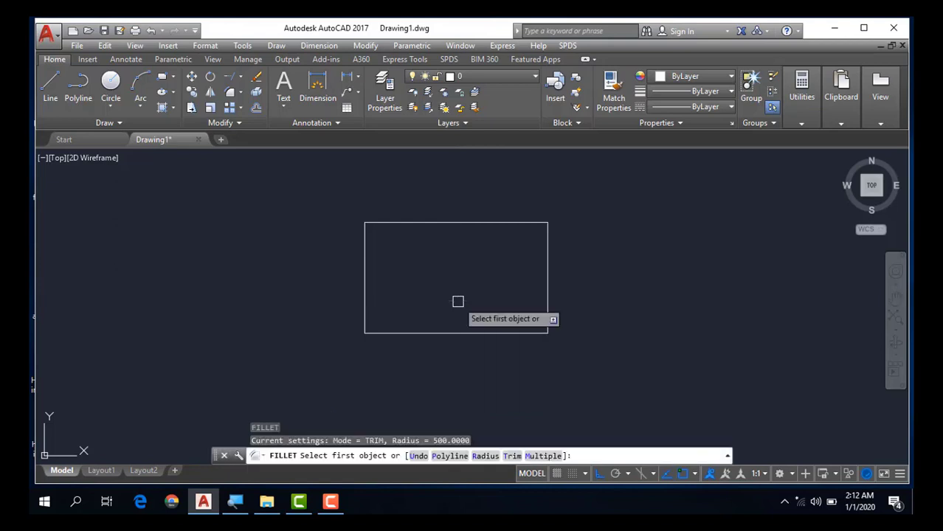
pyautogui.write('r')
pyautogui.press('Return')
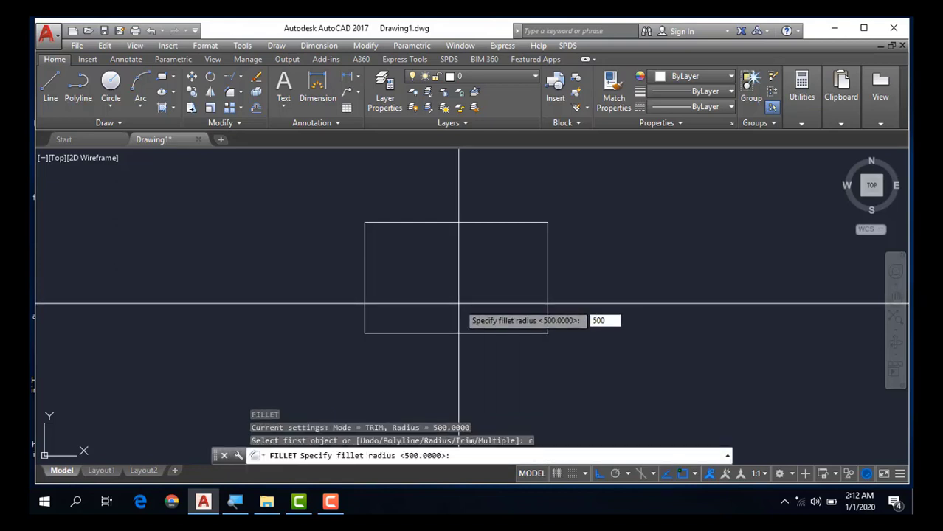
pyautogui.press('Return')
pyautogui.write('p')
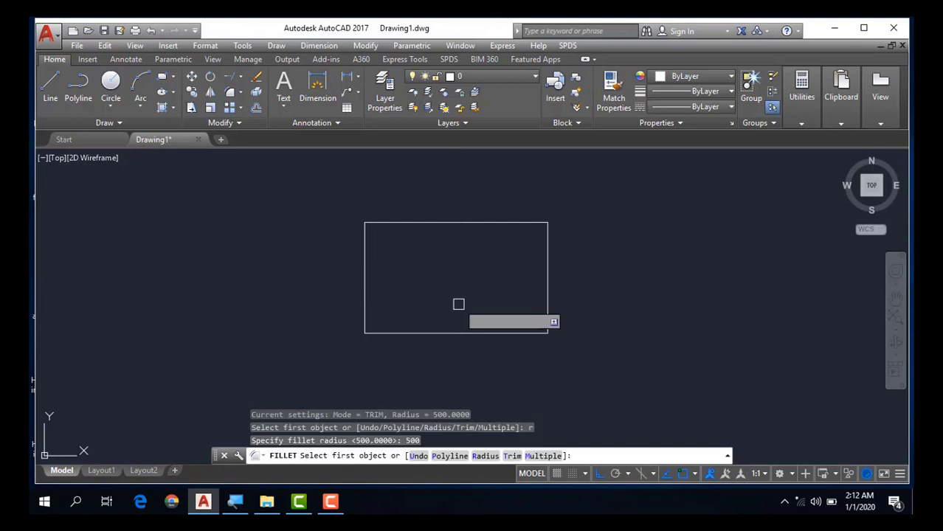
pyautogui.click(439, 448)
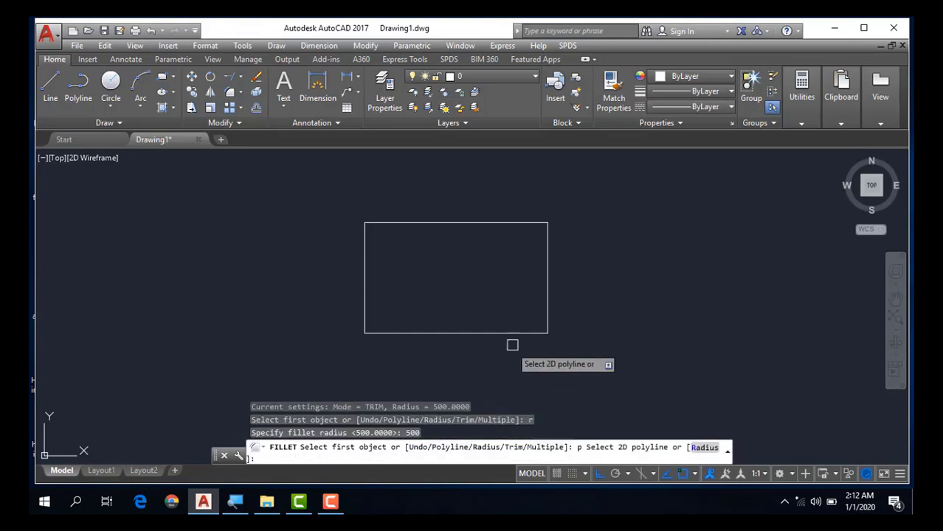
pyautogui.click(551, 288)
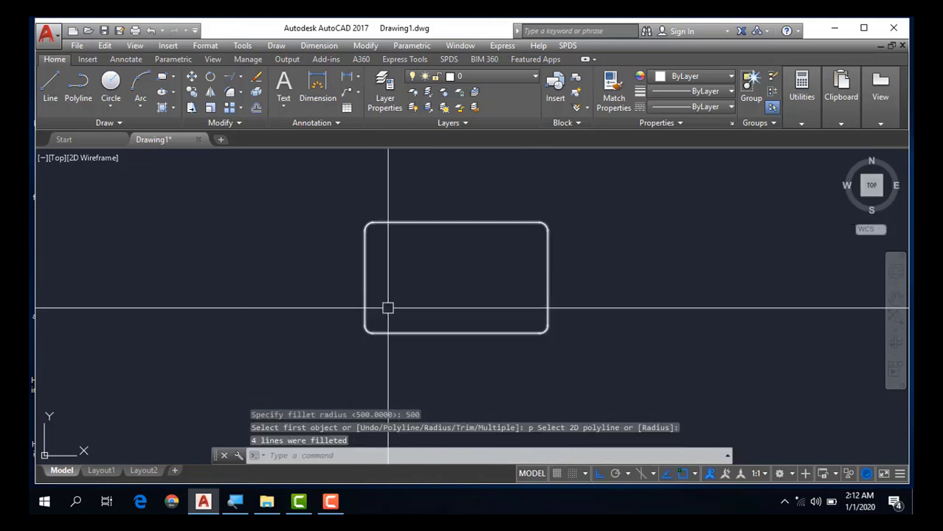
# - Draw a square to the right of the rounded rectangle
pyautogui.scroll(-2, 412, 326)
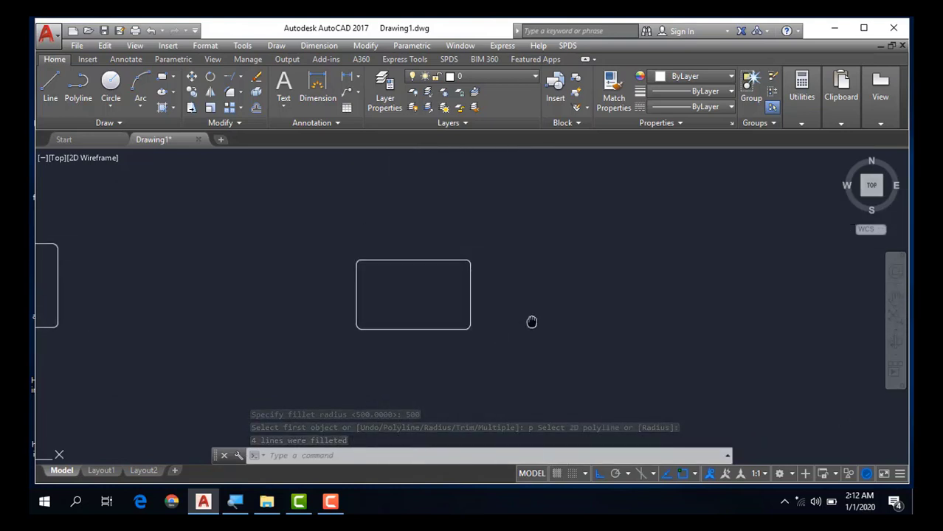
pyautogui.moveTo(532, 320); pyautogui.dragTo(434, 326, button='middle')
pyautogui.press('Escape')
pyautogui.write('c')
pyautogui.press('Return')
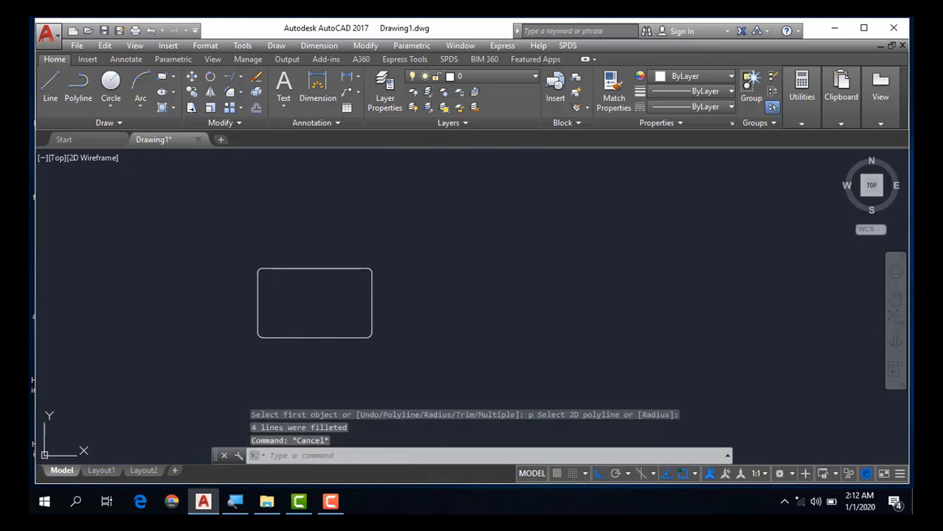
pyautogui.click(468, 260)
pyautogui.click(557, 344)
pyautogui.press('Escape')
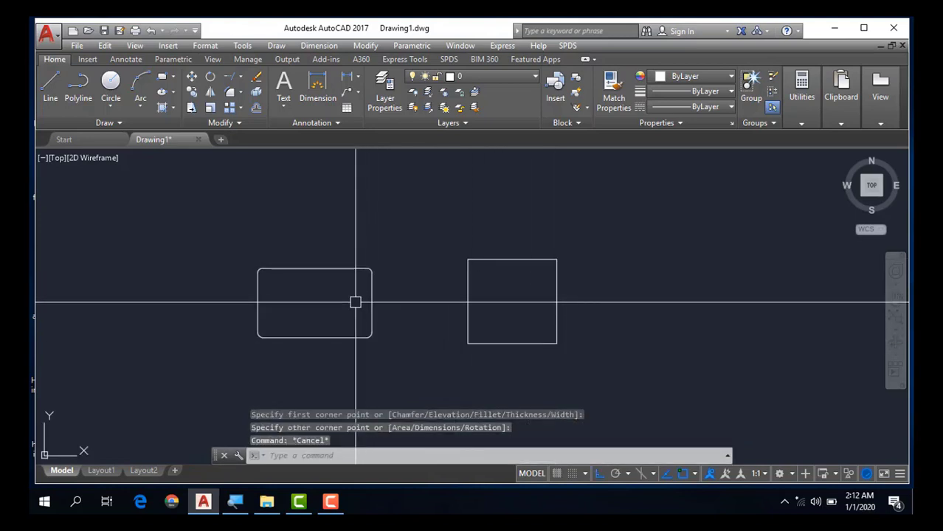
# - Start a fillet with radius 600 and bring up its Trim mode option
pyautogui.scroll(2, 383, 257)
pyautogui.scroll(4, 368, 251)
pyautogui.scroll(-1, 383, 243)
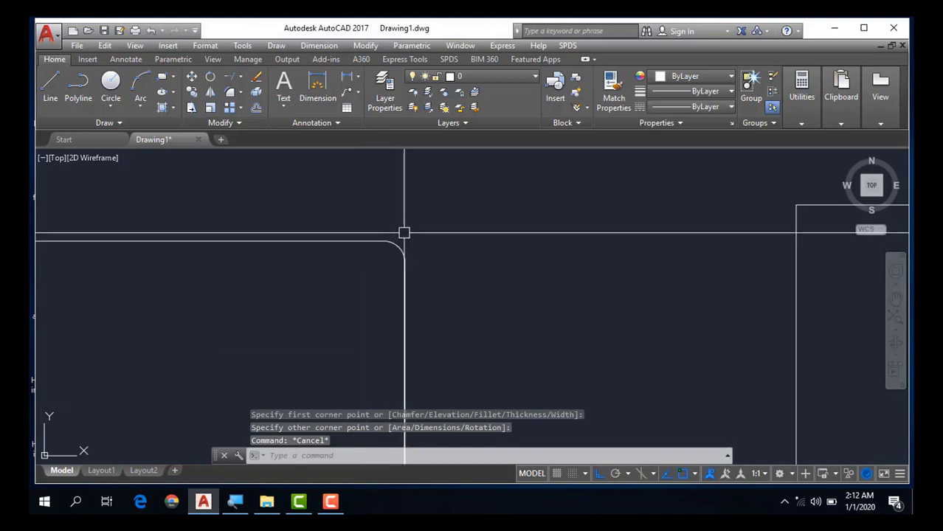
pyautogui.scroll(-3, 409, 236)
pyautogui.scroll(-2, 418, 240)
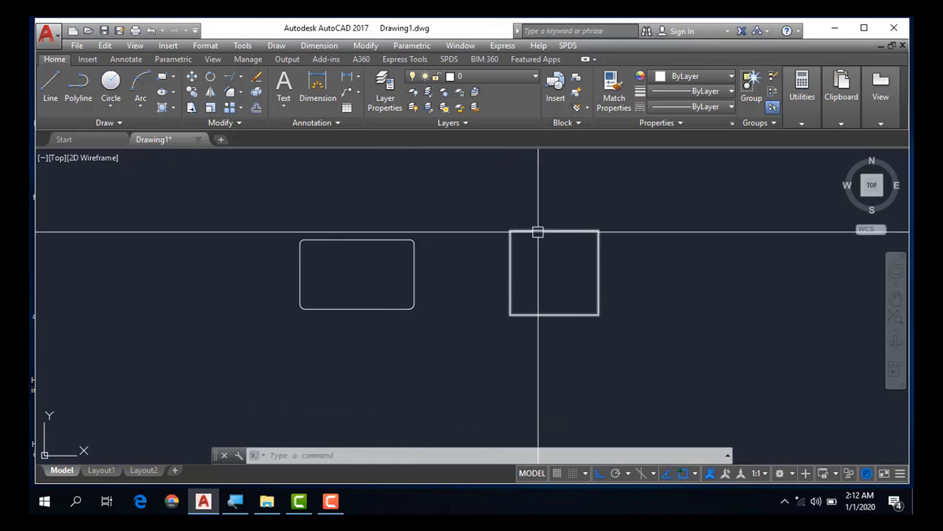
pyautogui.moveTo(538, 267); pyautogui.dragTo(466, 273, button='middle')
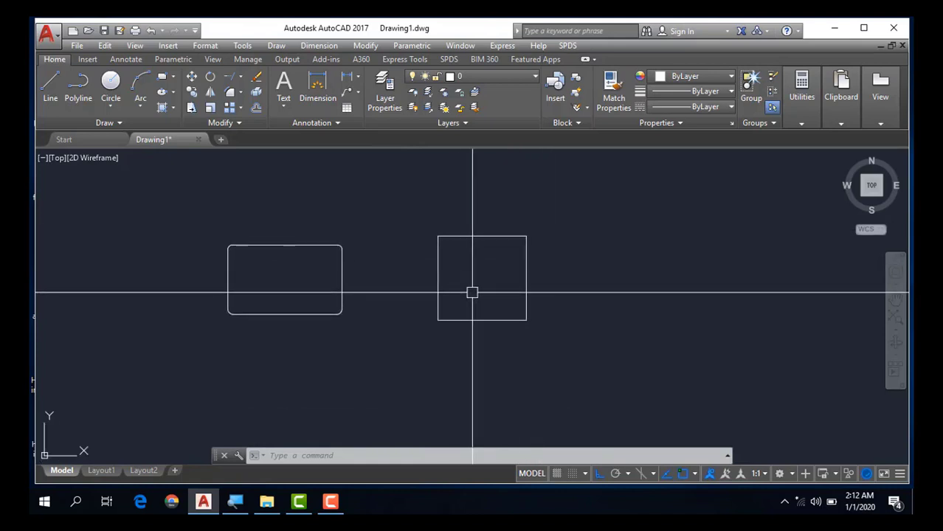
pyautogui.press('Escape')
pyautogui.press('Escape')
pyautogui.press('Return')
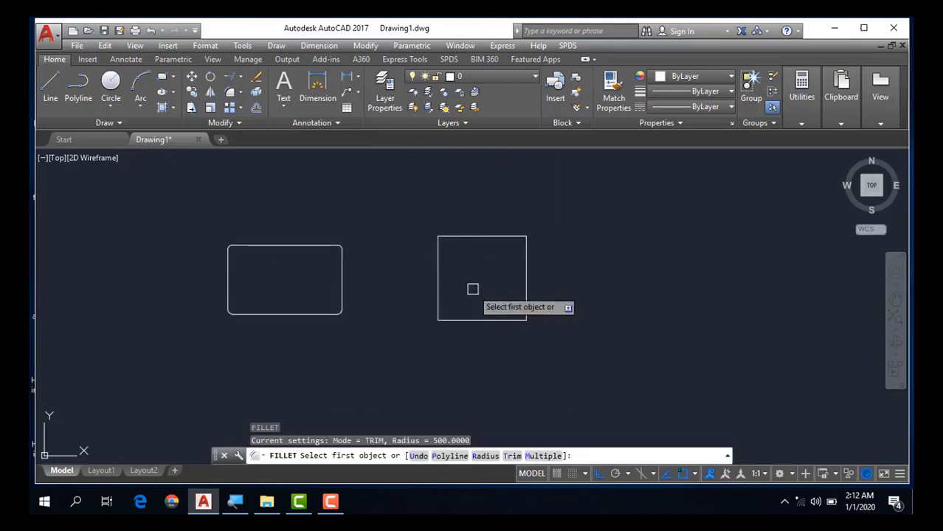
pyautogui.write('r')
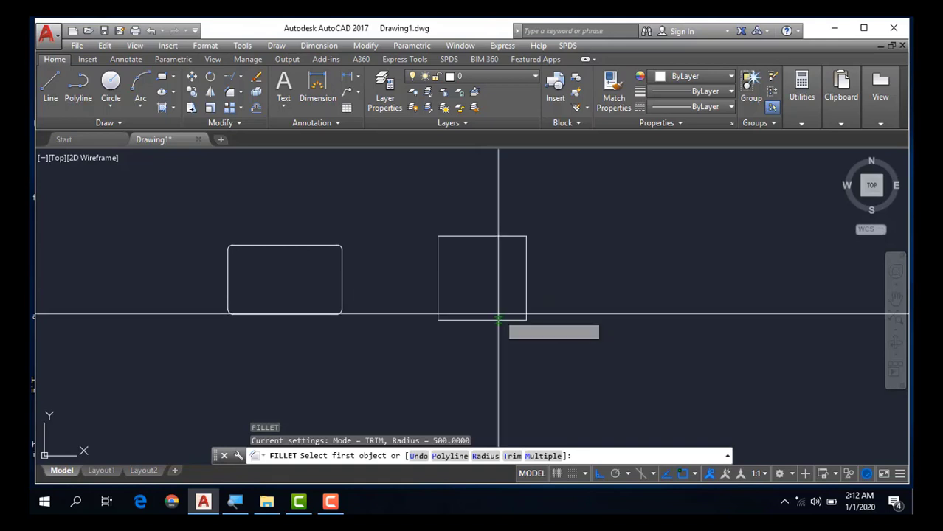
pyautogui.press('Return')
pyautogui.write('600')
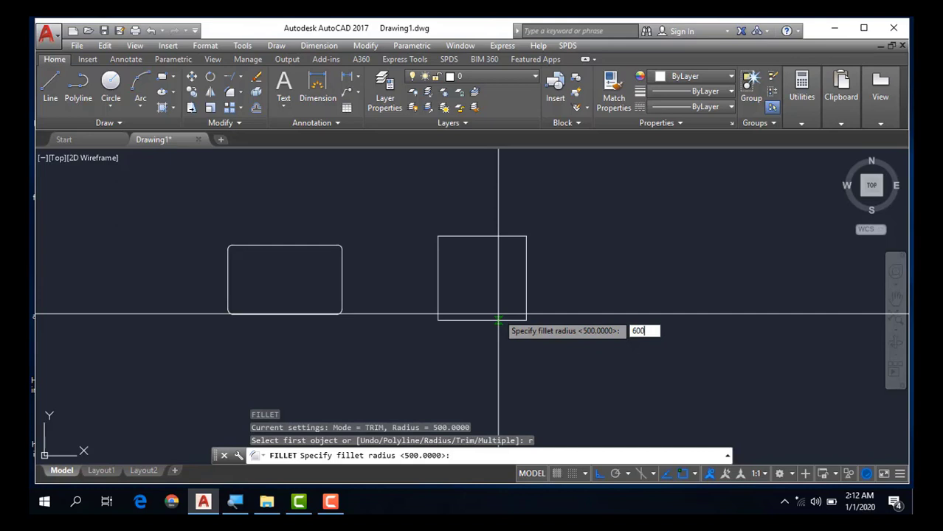
pyautogui.press('Return')
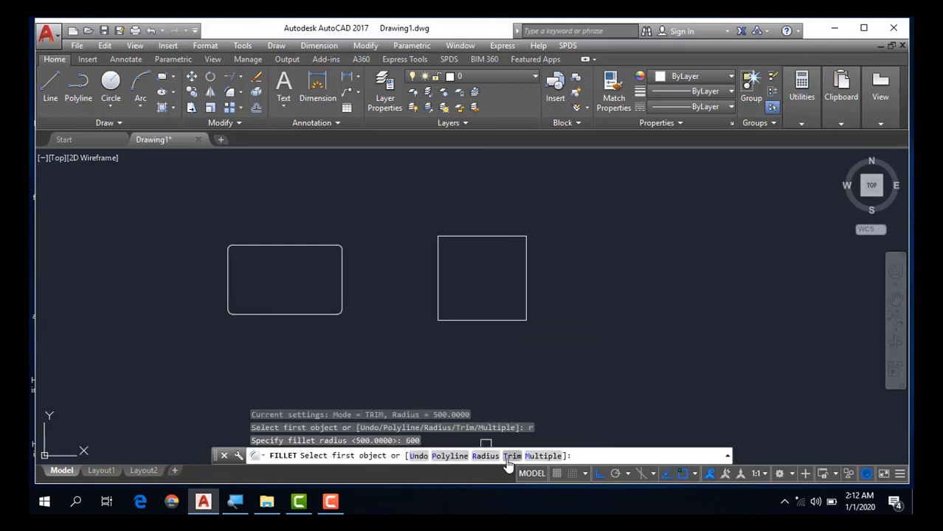
pyautogui.write('t')
pyautogui.press('Return')
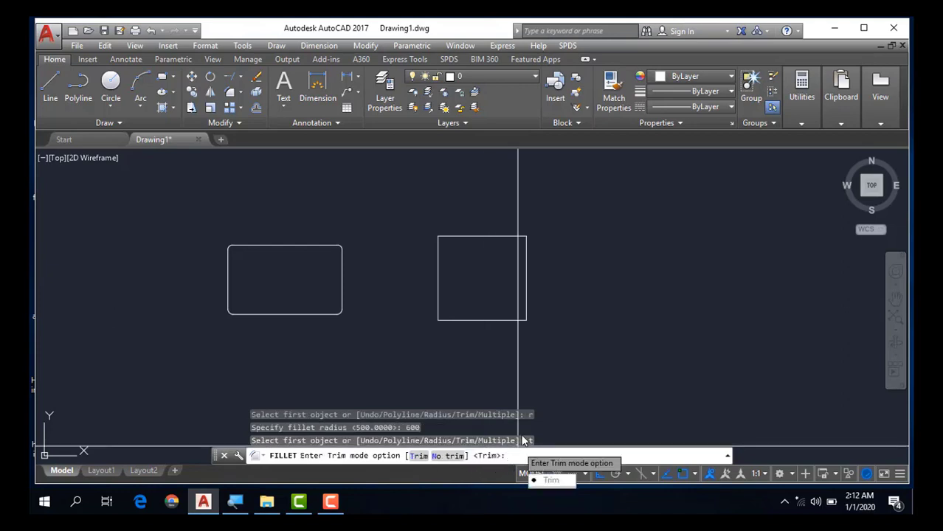
# - Fillet the square's top-right corner at 600, then undo that single-corner fillet
pyautogui.press('Return')
pyautogui.click(509, 457)
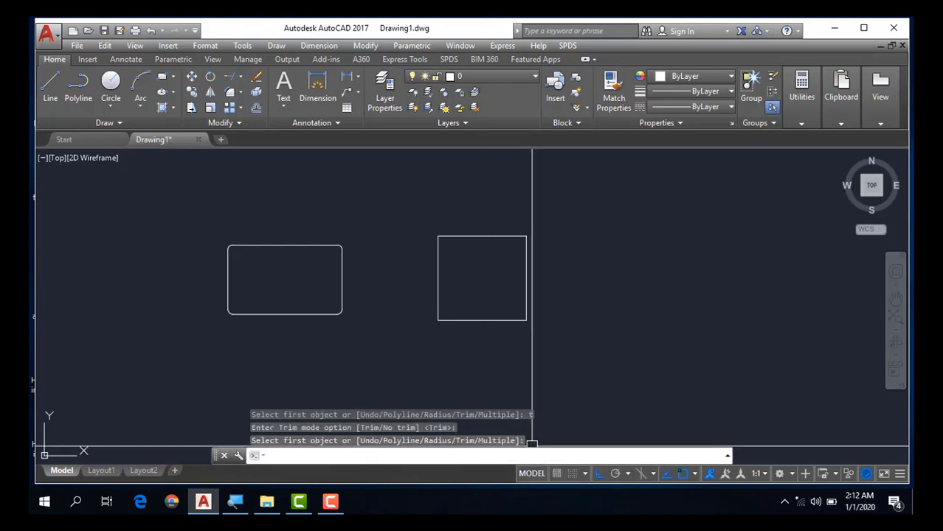
pyautogui.press('Return')
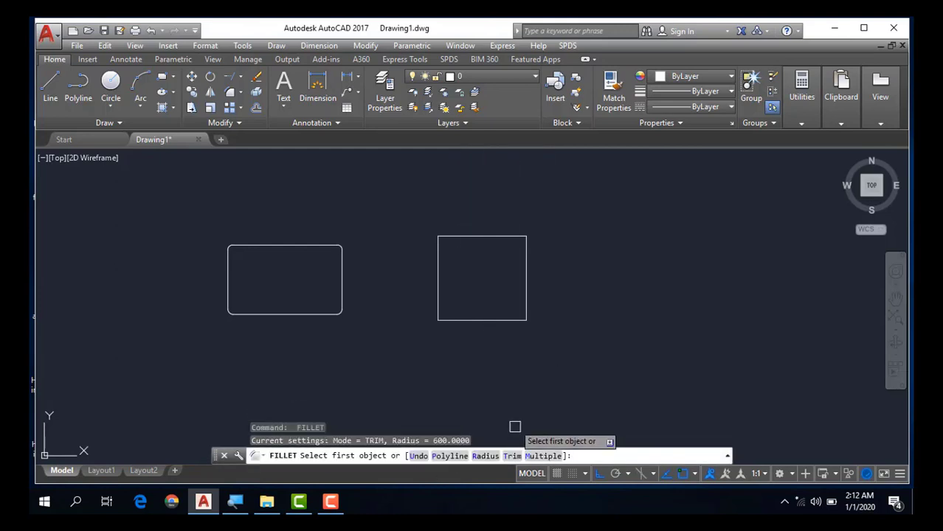
pyautogui.click(525, 284)
pyautogui.click(507, 236)
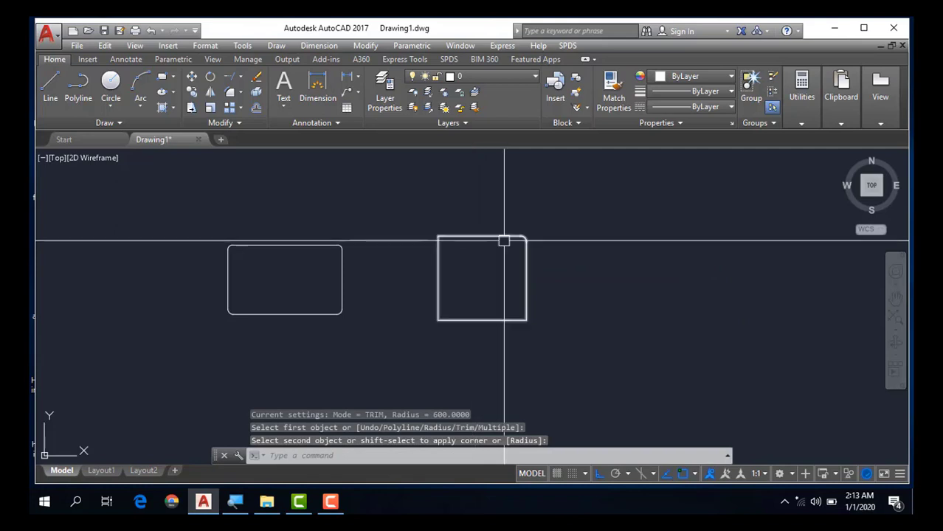
pyautogui.scroll(4, 508, 236)
pyautogui.scroll(-4, 518, 264)
pyautogui.press('Escape')
pyautogui.press('Escape')
pyautogui.press('Escape')
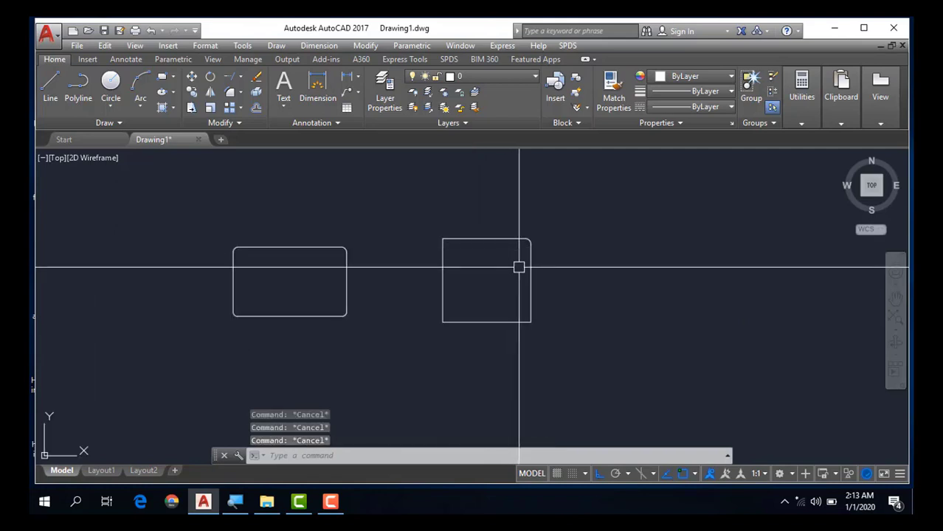
pyautogui.hotkey('ctrl', 'z')
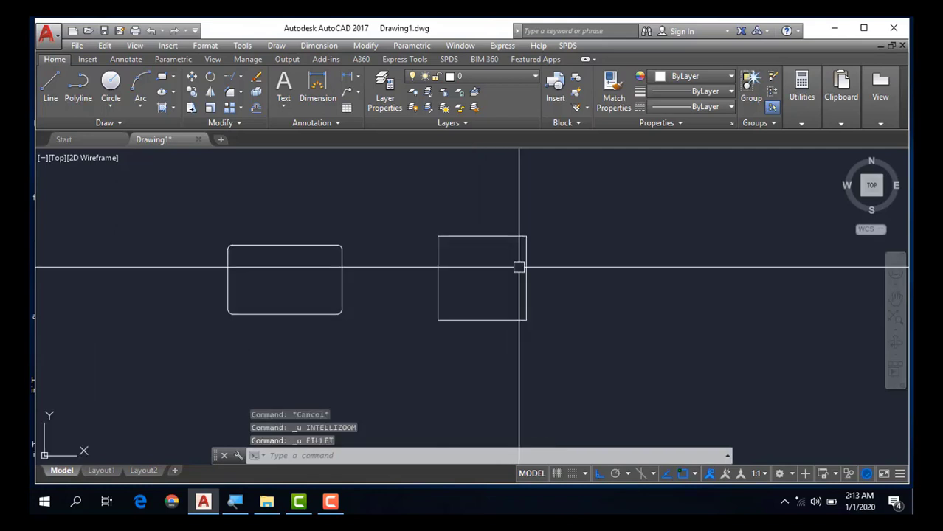
# - Fillet the whole square as a polyline at radius 600 with Trim mode set to No trim
pyautogui.write('f')
pyautogui.press('Return')
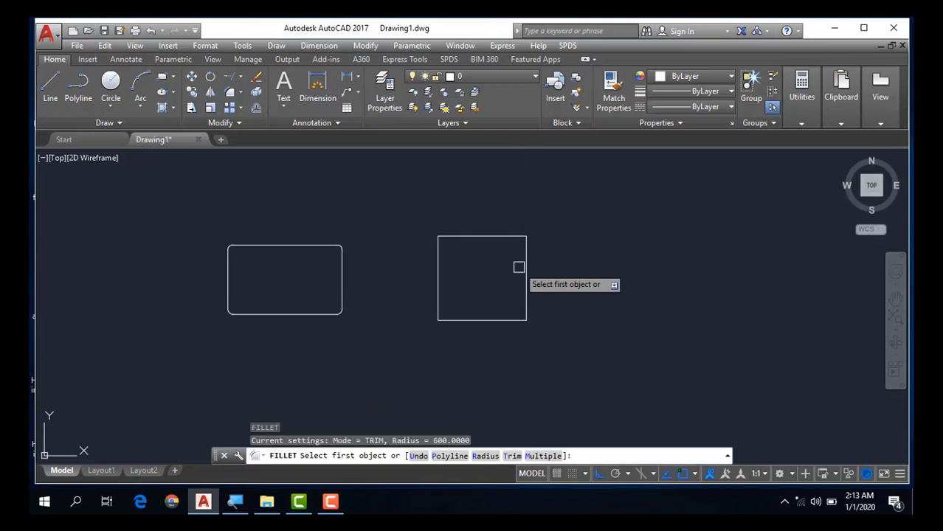
pyautogui.write('r')
pyautogui.press('Return')
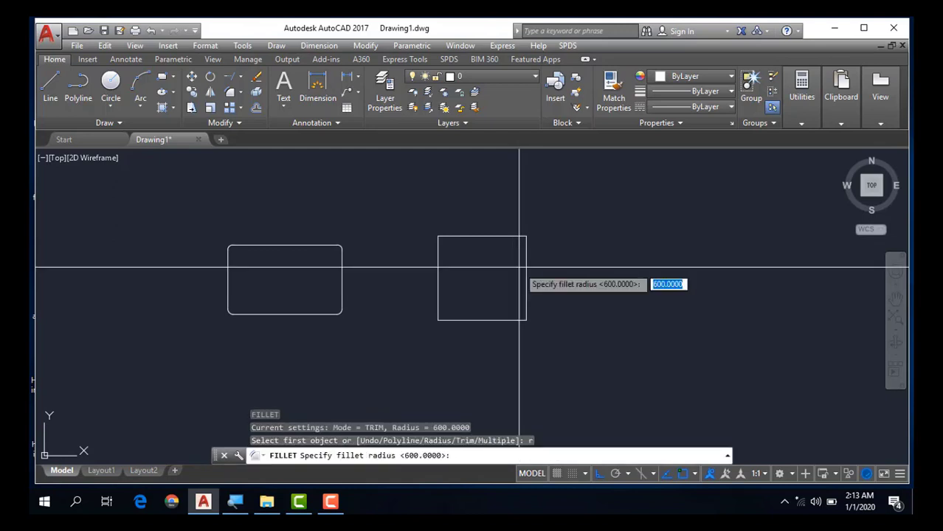
pyautogui.write('600')
pyautogui.press('Return')
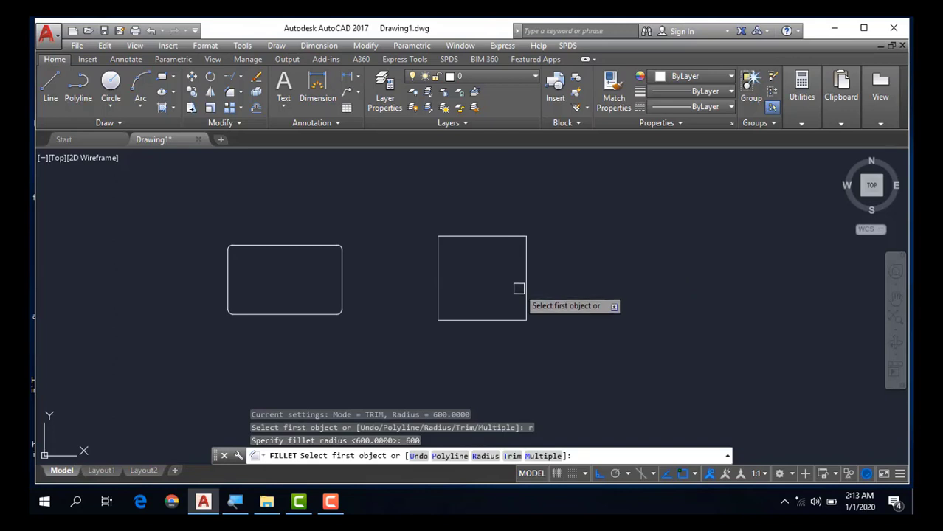
pyautogui.write('t')
pyautogui.press('Return')
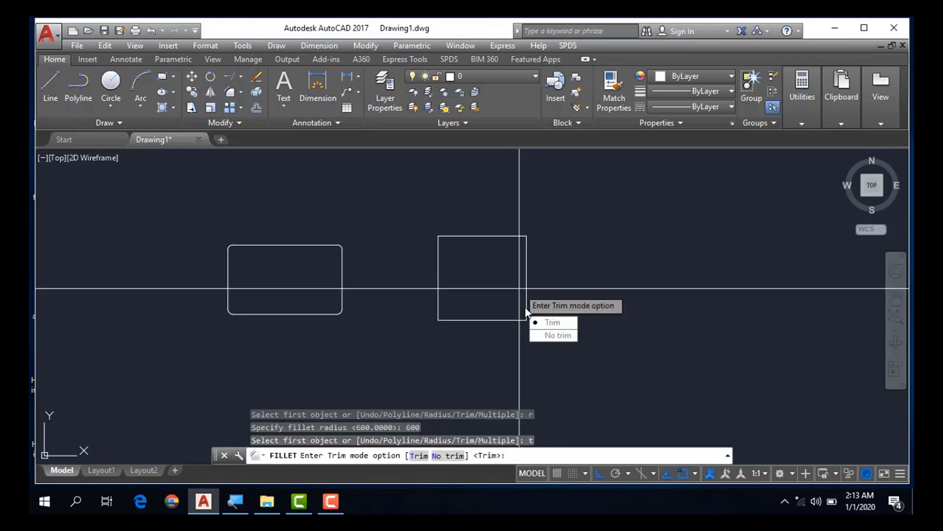
pyautogui.click(555, 336)
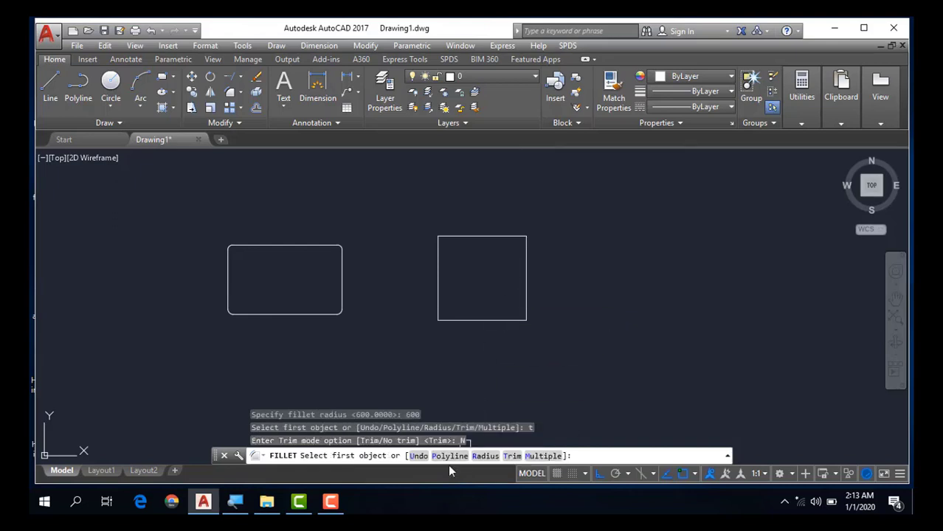
pyautogui.write('p')
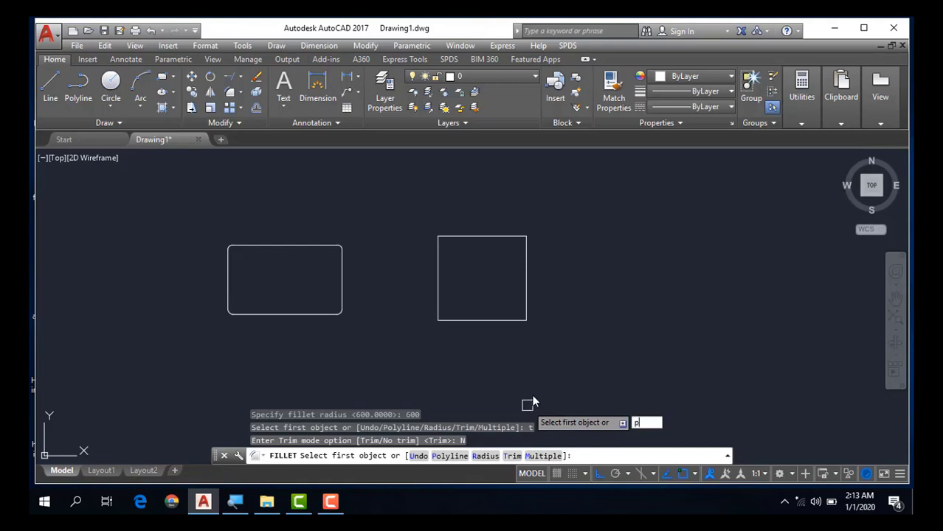
pyautogui.press('Return')
pyautogui.click(525, 275)
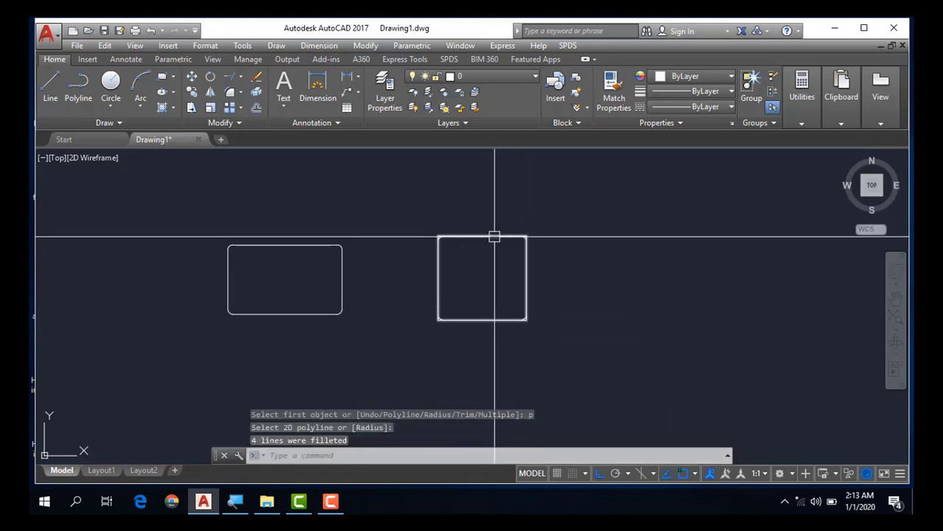
pyautogui.scroll(4, 430, 231)
pyautogui.scroll(4, 396, 221)
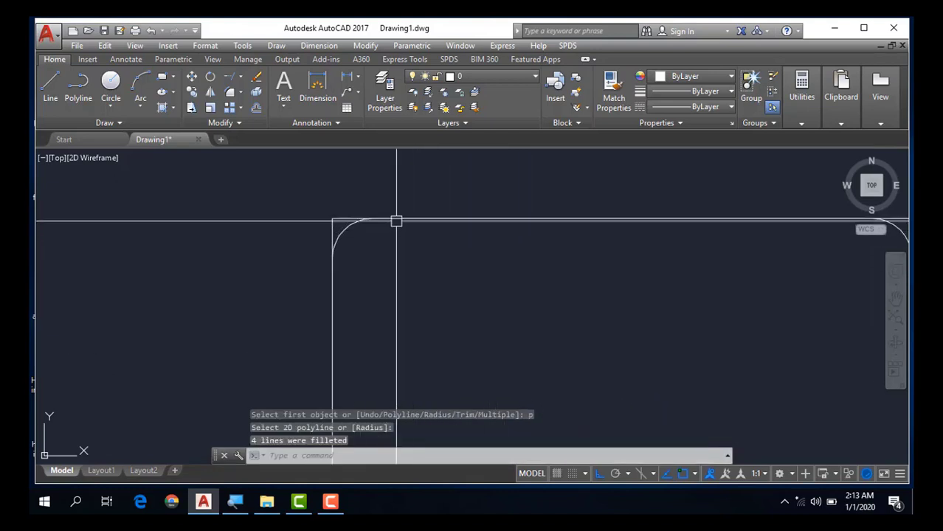
pyautogui.scroll(-4, 395, 214)
pyautogui.scroll(2, 380, 214)
pyautogui.scroll(-4, 381, 205)
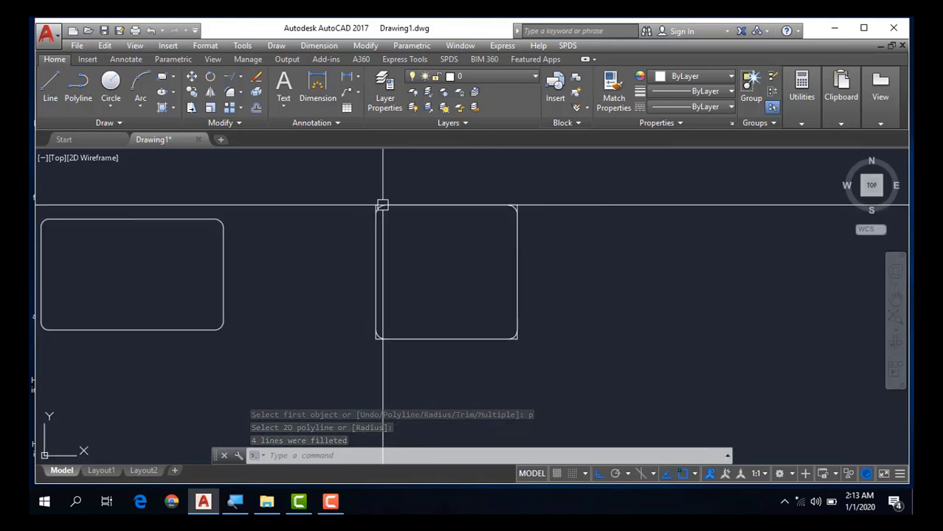
pyautogui.scroll(2, 382, 205)
pyautogui.scroll(2, 376, 201)
pyautogui.scroll(-4, 402, 219)
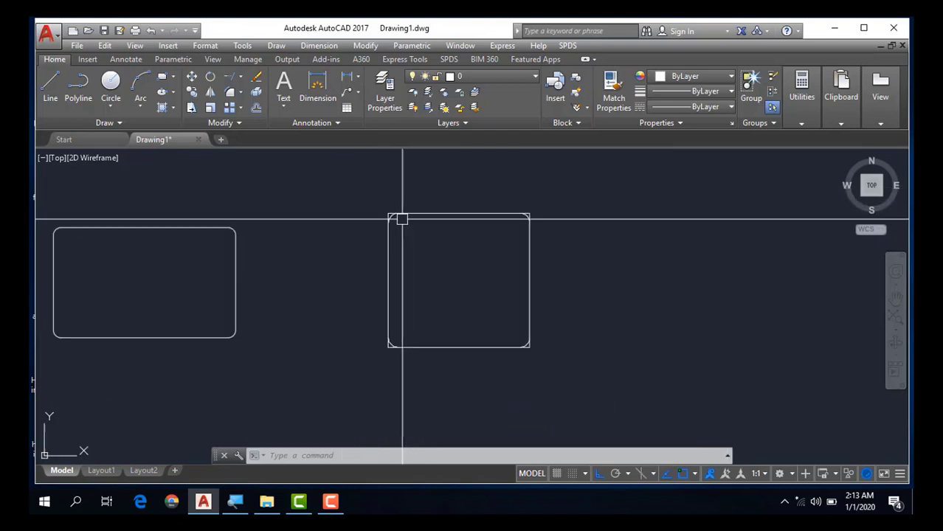
pyautogui.scroll(-3, 509, 257)
pyautogui.scroll(-2, 546, 277)
pyautogui.moveTo(564, 288); pyautogui.dragTo(486, 322, button='middle')
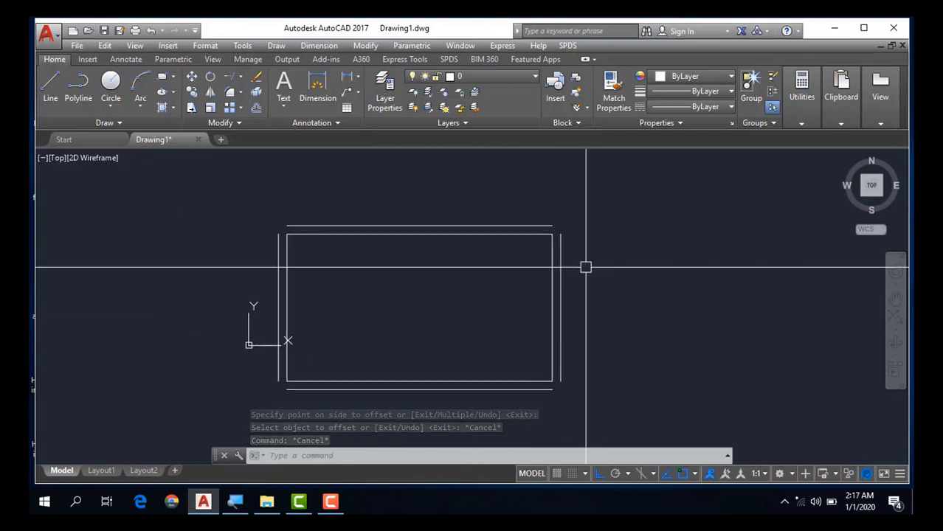
pyautogui.scroll(4, 580, 263)
pyautogui.scroll(-2, 570, 249)
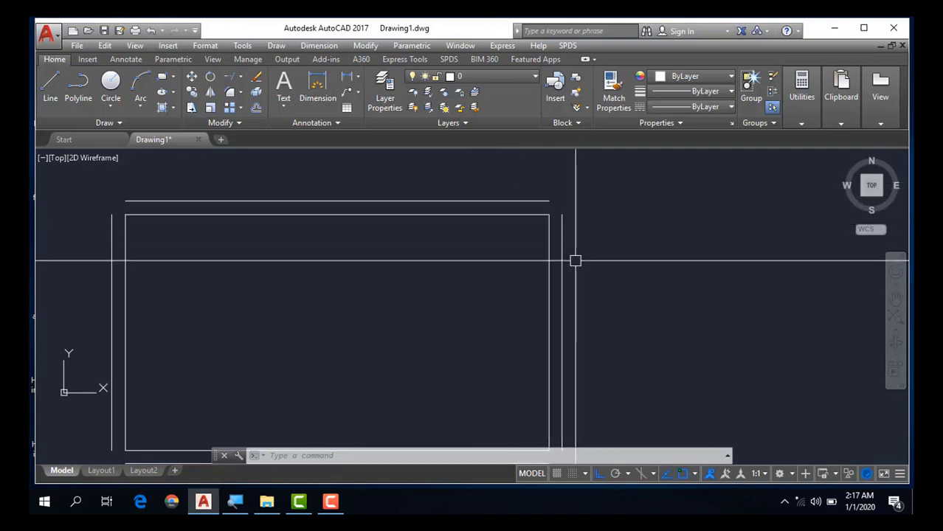
pyautogui.write('F')
pyautogui.press('Return')
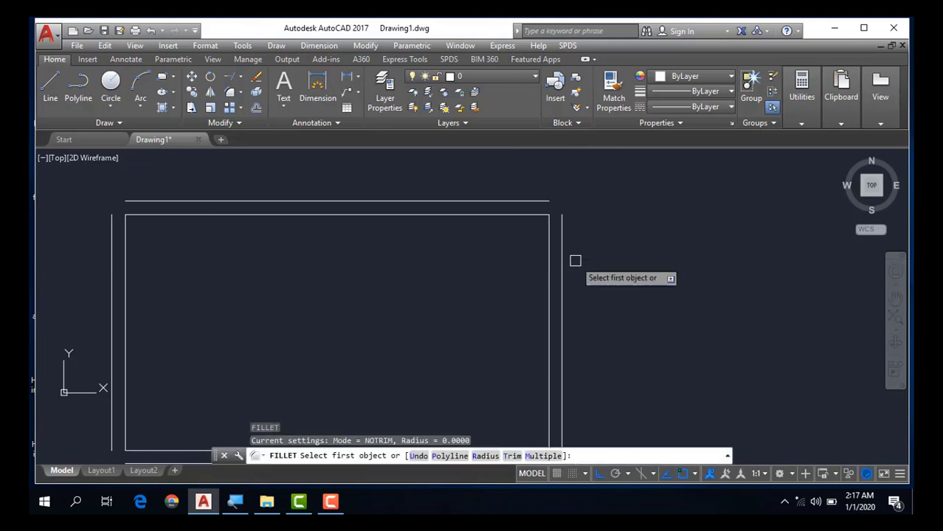
pyautogui.write('r')
pyautogui.press('Return')
pyautogui.write('0.000')
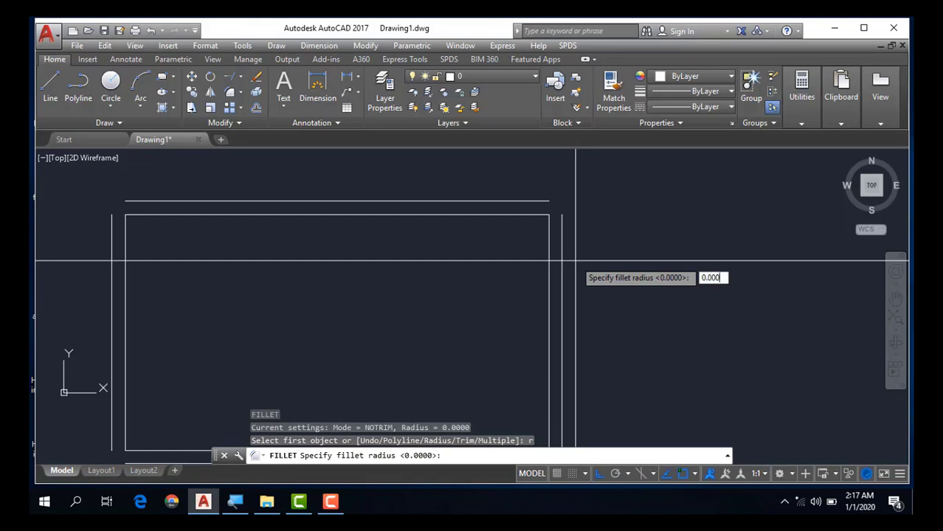
pyautogui.press('Return')
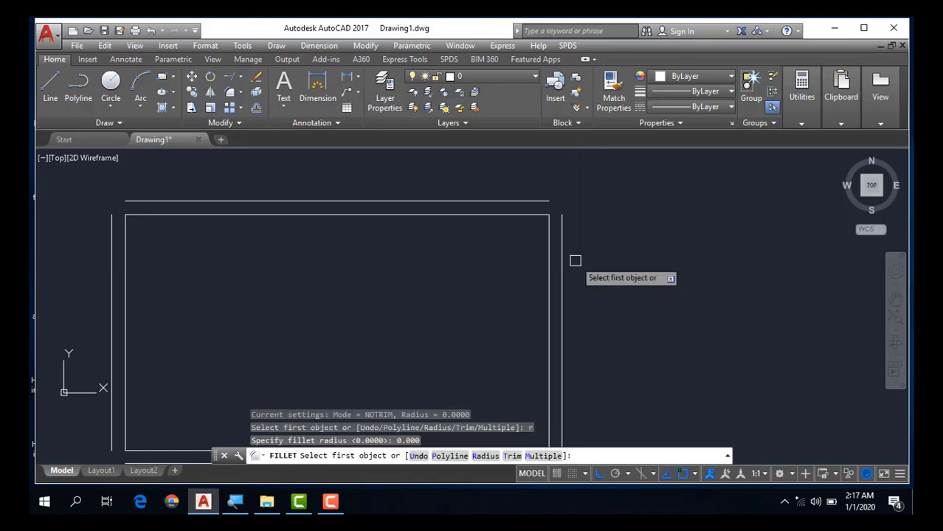
pyautogui.click(561, 227)
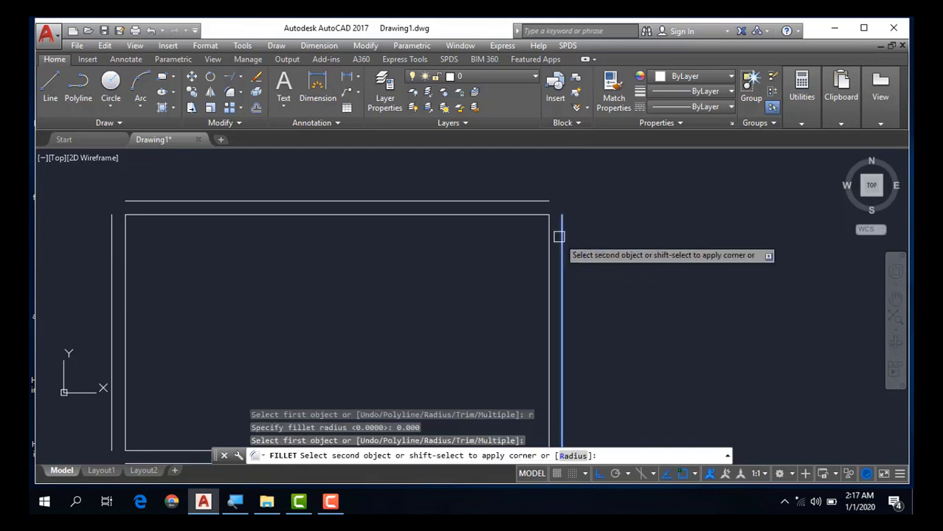
pyautogui.click(531, 203)
pyautogui.scroll(-2, 583, 229)
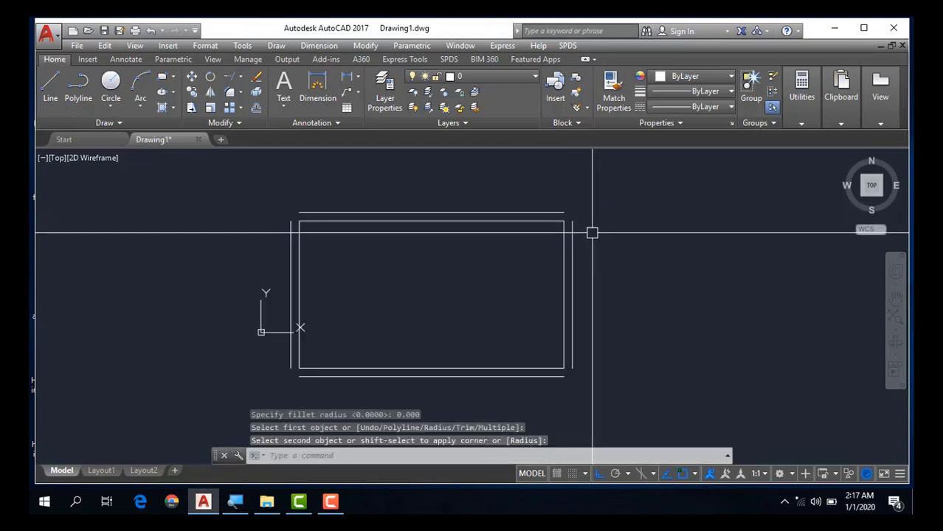
pyautogui.scroll(-2, 595, 238)
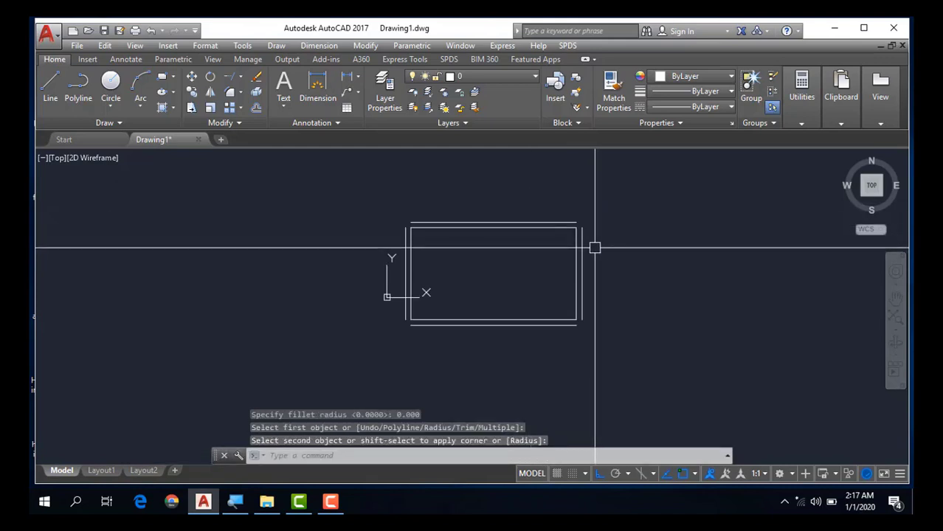
pyautogui.press('Escape')
pyautogui.press('Escape')
pyautogui.press('Escape')
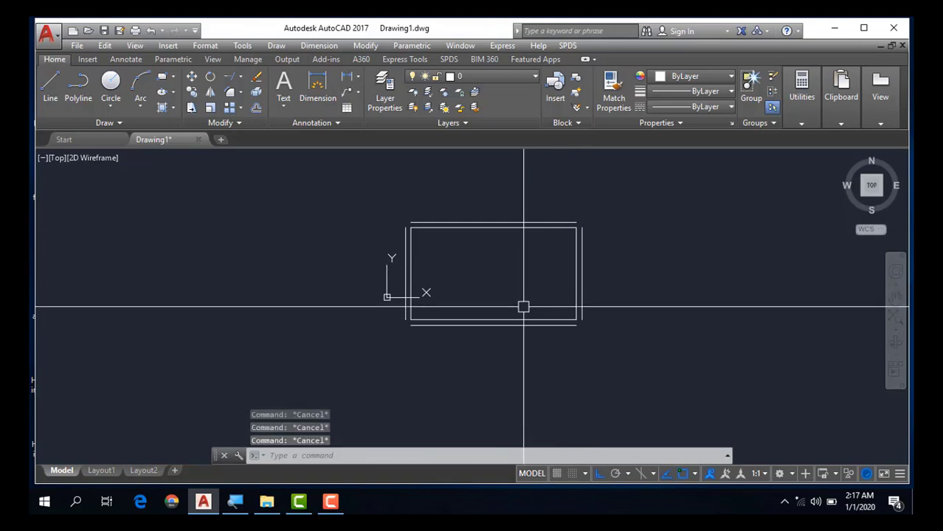
pyautogui.write('f')
# - Set a zero fillet radius with Trim mode and close the top-right outer corner
pyautogui.press('Return')
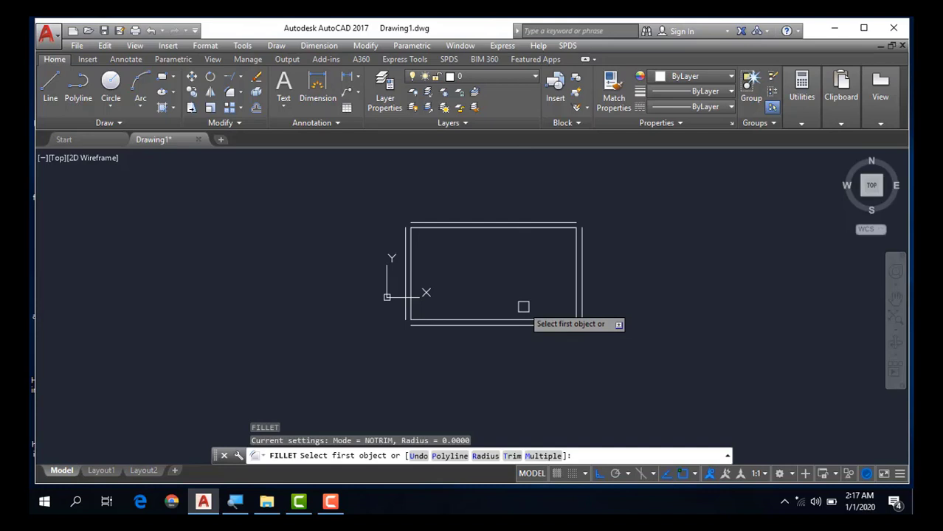
pyautogui.write('r')
pyautogui.press('Return')
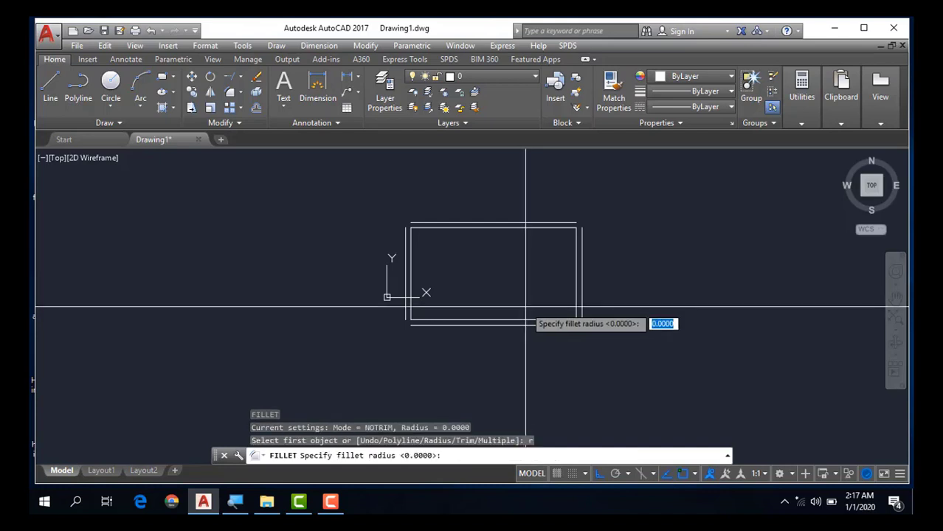
pyautogui.press('Return')
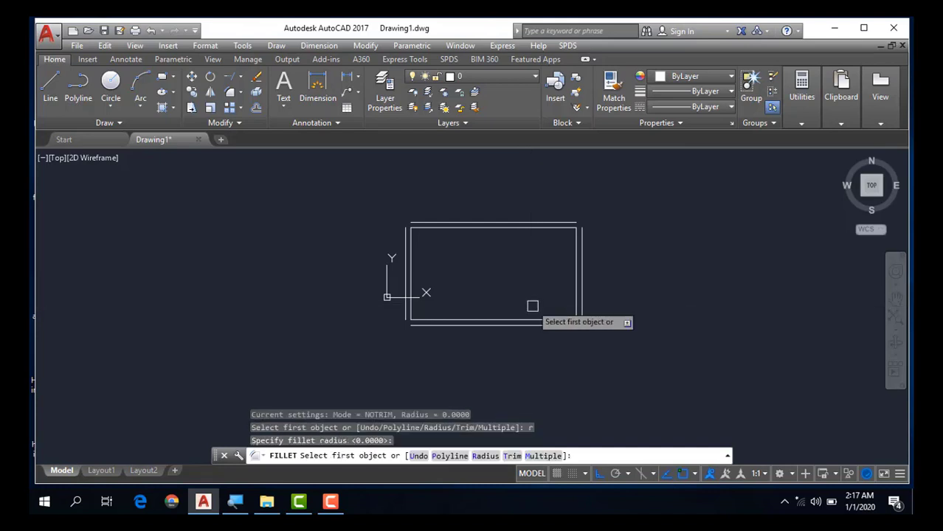
pyautogui.write('t')
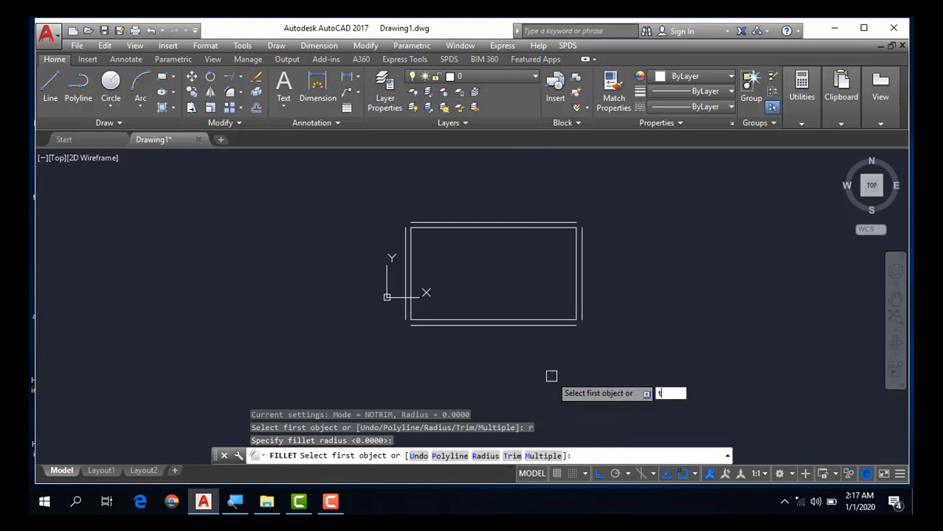
pyautogui.press('Return')
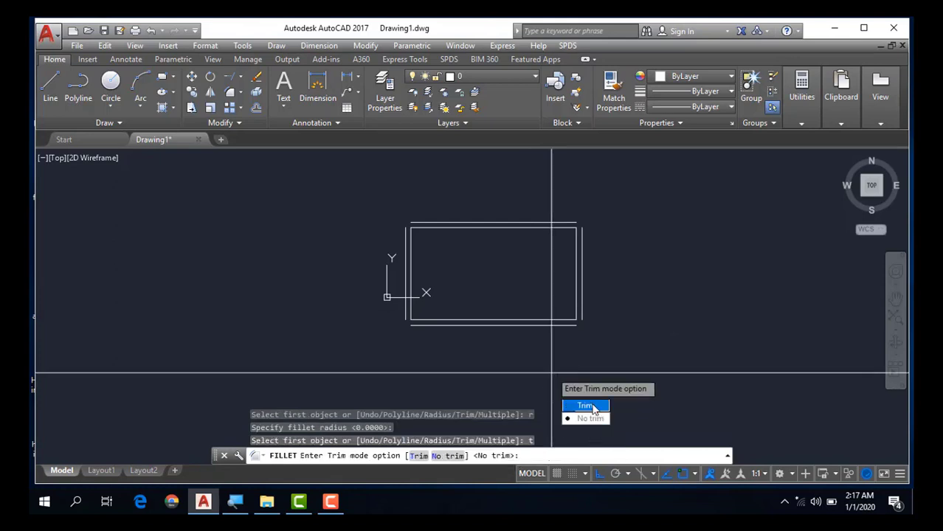
pyautogui.click(593, 407)
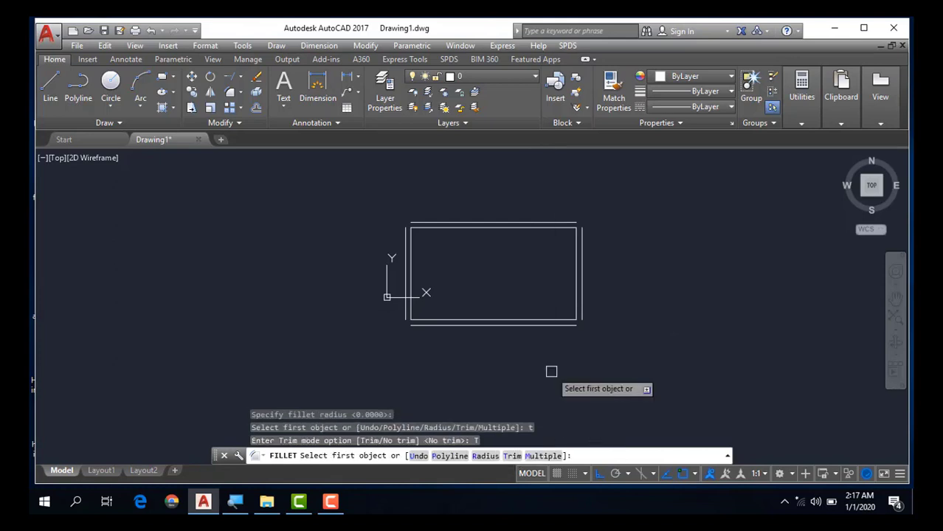
pyautogui.click(581, 236)
pyautogui.click(564, 222)
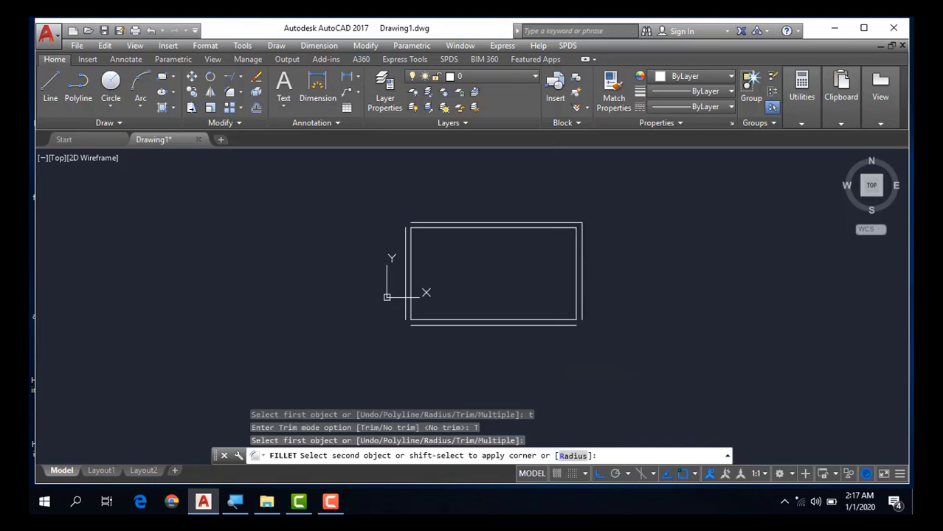
pyautogui.scroll(6, 399, 231)
# - Join the outer lines at the top-left and bottom-left corners with zero-radius fillets
pyautogui.press('Return')
pyautogui.click(419, 233)
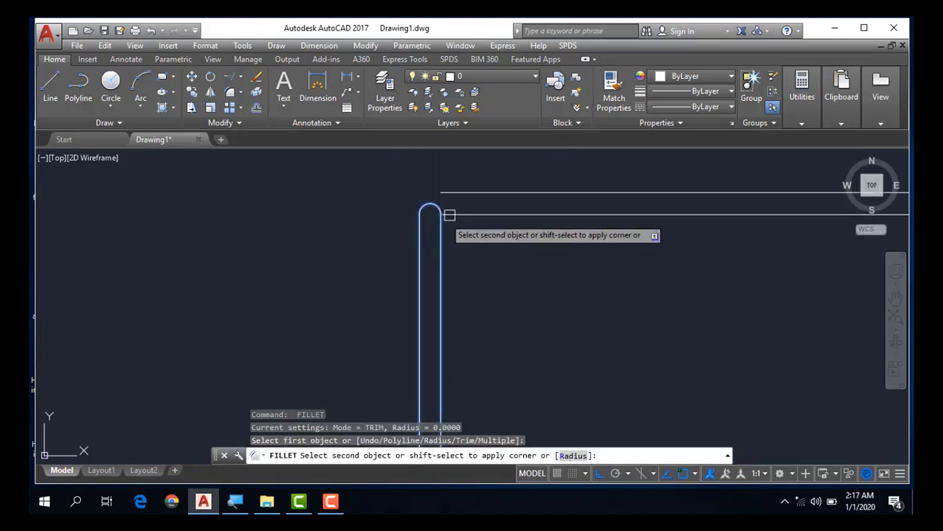
pyautogui.click(463, 194)
pyautogui.scroll(-5, 462, 337)
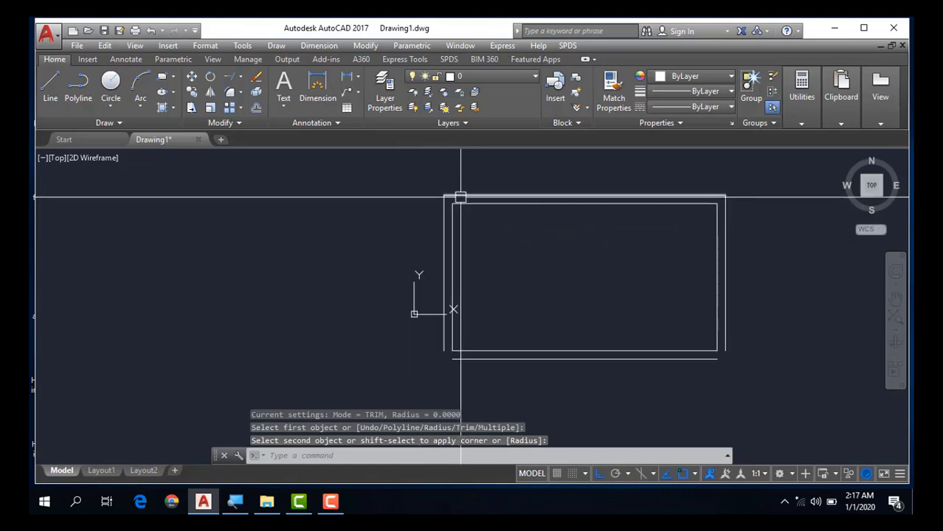
pyautogui.scroll(4, 463, 336)
pyautogui.press('Return')
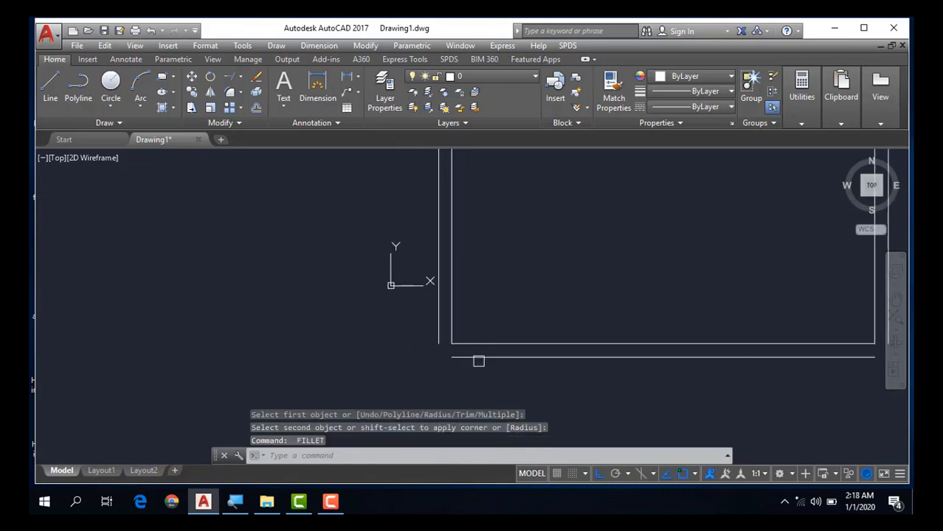
pyautogui.click(471, 356)
pyautogui.click(440, 336)
pyautogui.scroll(-4, 424, 332)
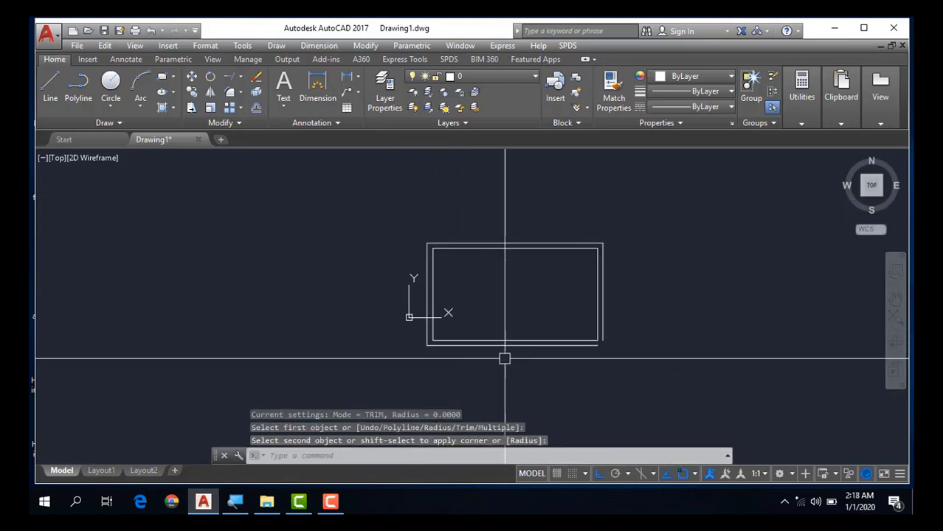
# - Close the bottom-right outer corner with a zero-radius fillet, completing the frame
pyautogui.press('Return')
pyautogui.click(598, 343)
pyautogui.click(602, 333)
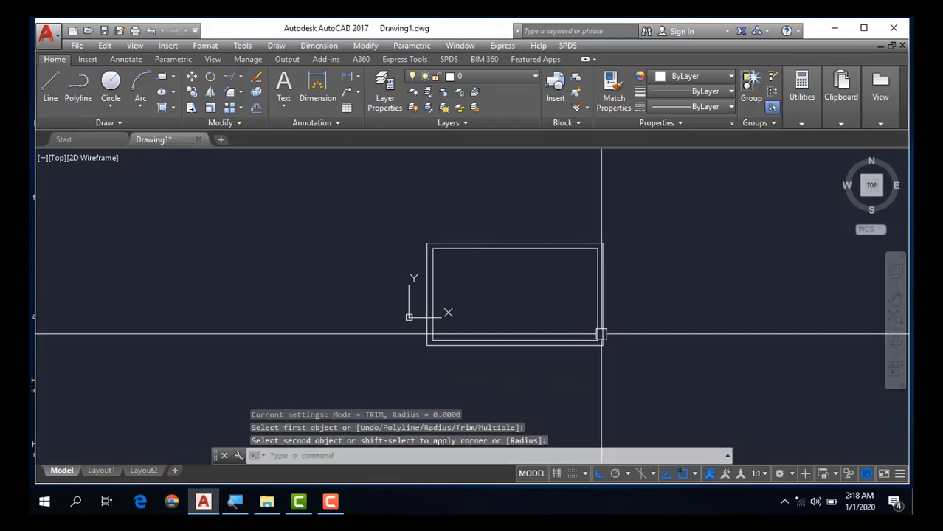
pyautogui.scroll(-4, 558, 351)
pyautogui.press('Return')
pyautogui.moveTo(539, 362); pyautogui.dragTo(471, 335, button='middle')
pyautogui.press('Escape')
pyautogui.press('Escape')
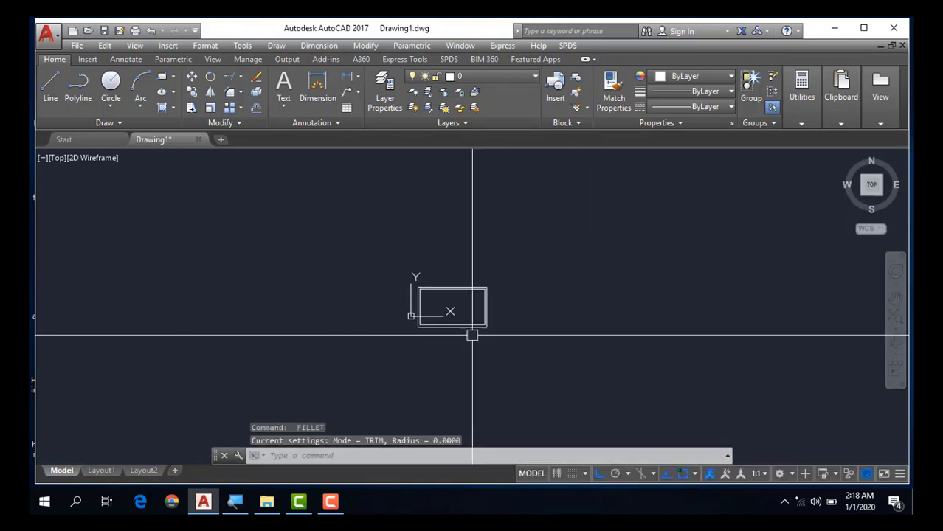
pyautogui.scroll(-2, 484, 332)
pyautogui.scroll(-2, 536, 309)
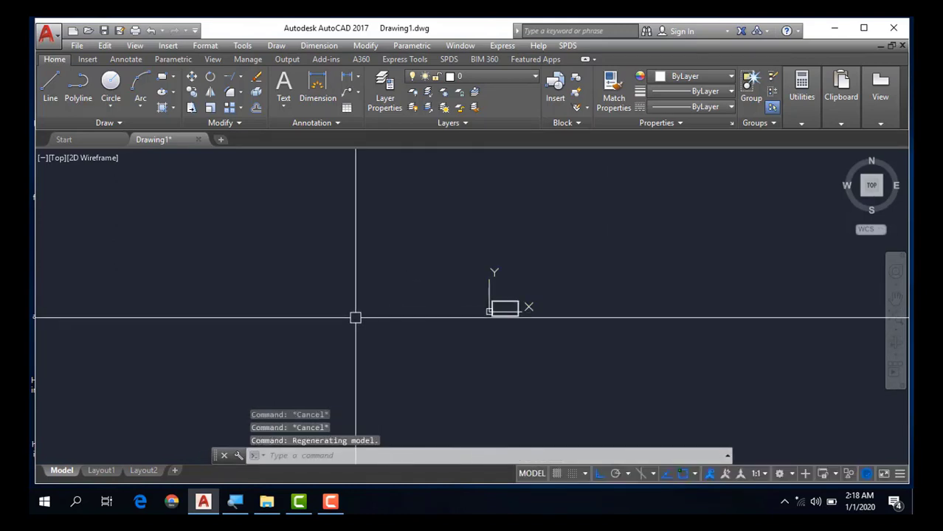
# - Draw a new rectangle to the left of the framed one
pyautogui.click(240, 93)
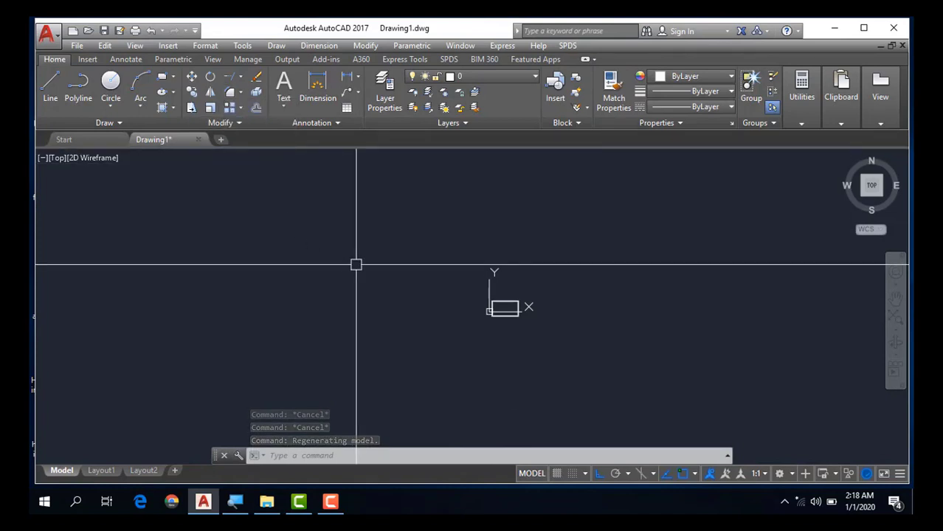
pyautogui.press('Escape')
pyautogui.press('Escape')
pyautogui.write('re')
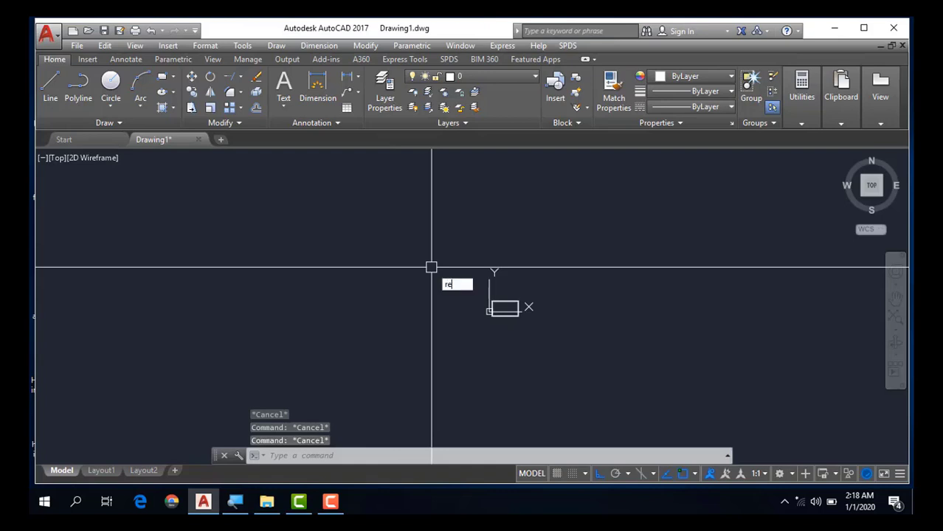
pyautogui.write('c')
pyautogui.press('Return')
pyautogui.click(267, 239)
pyautogui.click(407, 333)
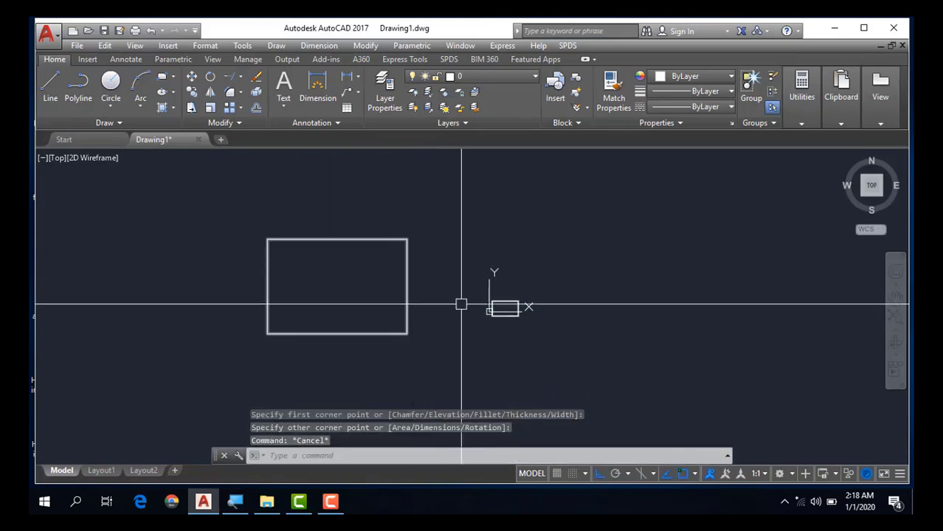
pyautogui.scroll(-2, 659, 316)
pyautogui.moveTo(543, 316); pyautogui.dragTo(579, 316, button='middle')
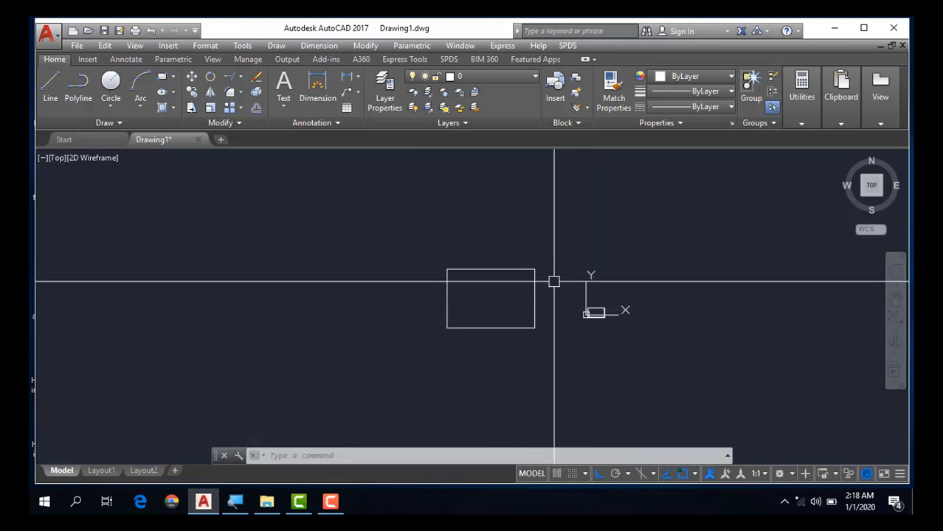
# - Switch from Fillet to Chamfer in the Modify panel's dropdown to start chamfering
pyautogui.scroll(2, 550, 284)
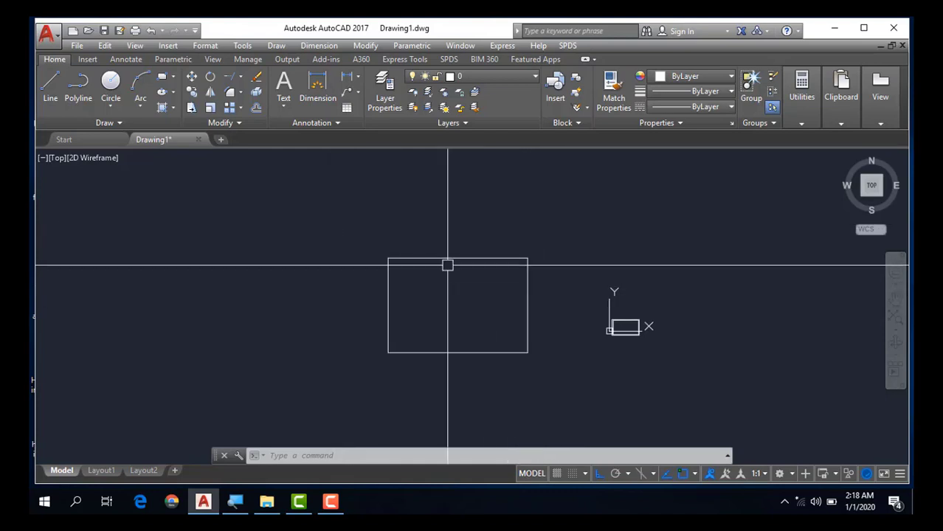
pyautogui.scroll(-4, 448, 265)
pyautogui.scroll(2, 480, 275)
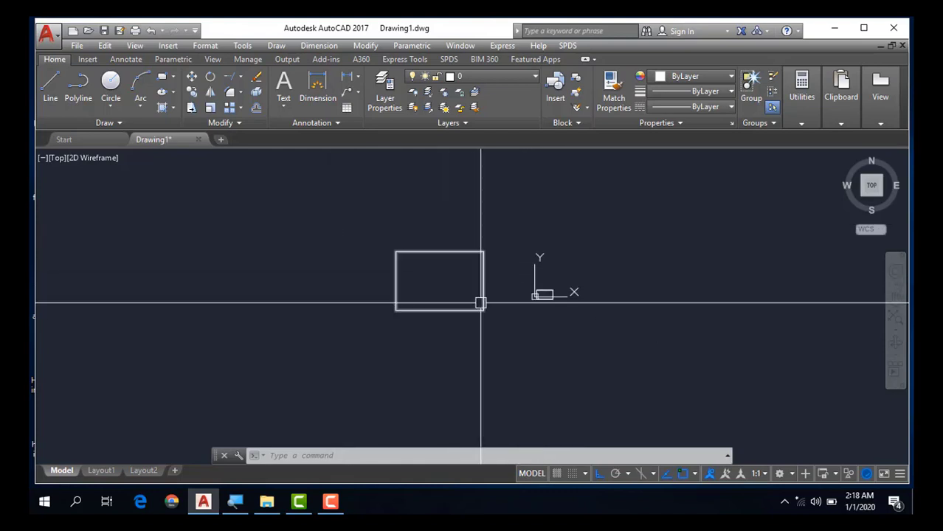
pyautogui.click(241, 93)
pyautogui.click(267, 140)
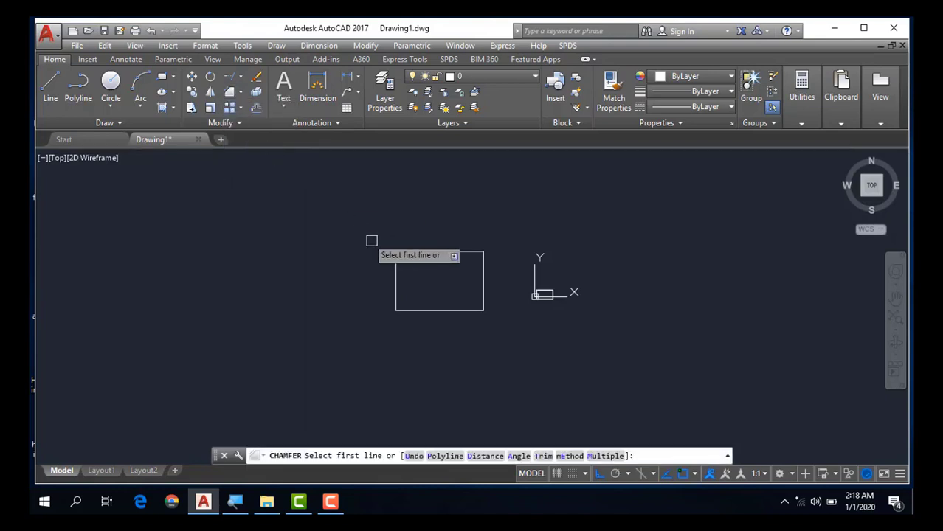
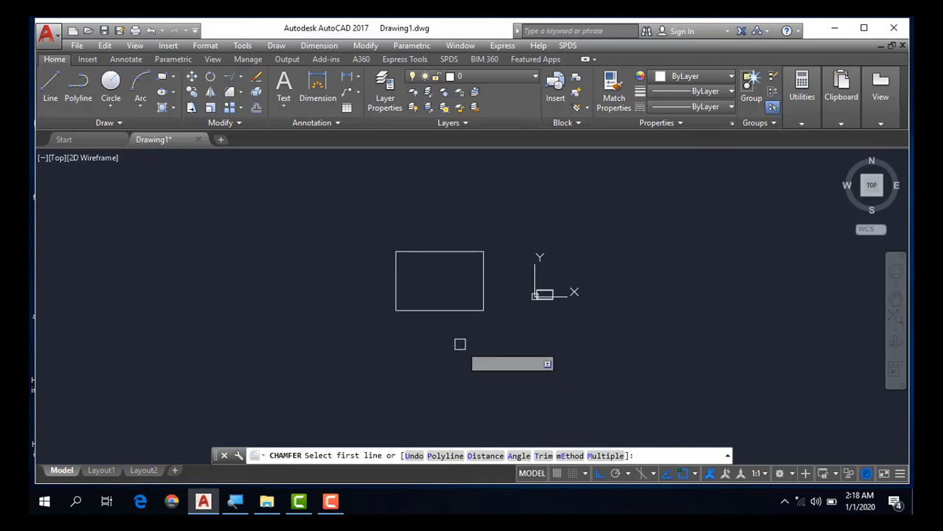
# - Set both chamfer distances to 2 and chamfer the rectangle's top-right corner
pyautogui.press('Return')
pyautogui.write('2')
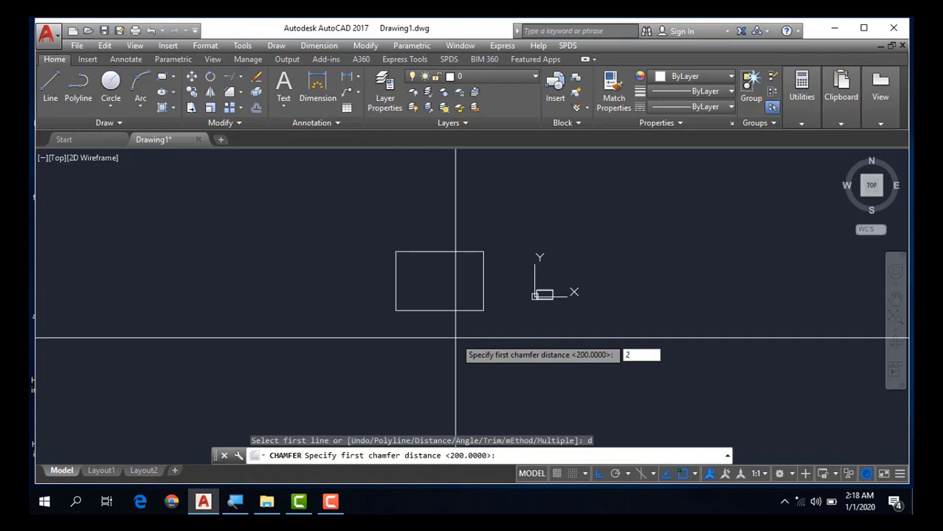
pyautogui.press('Return')
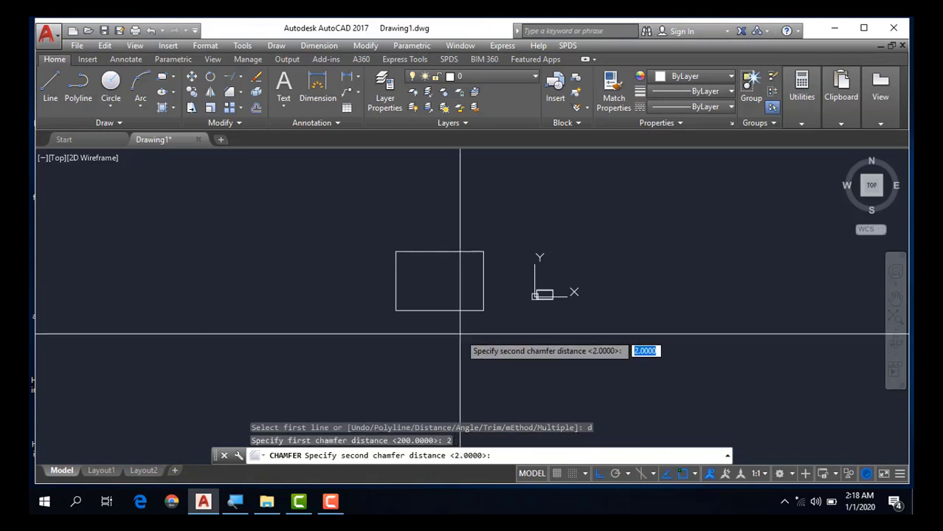
pyautogui.press('Return')
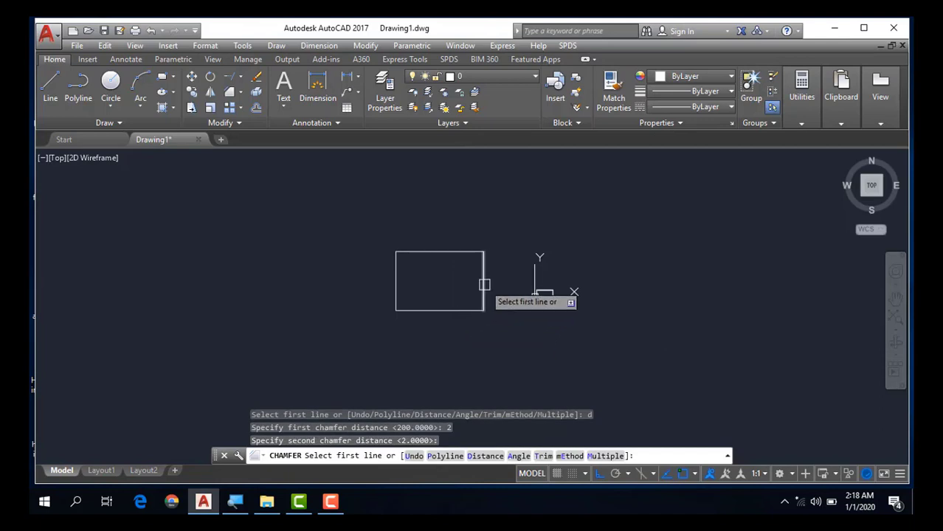
pyautogui.click(483, 270)
pyautogui.click(471, 253)
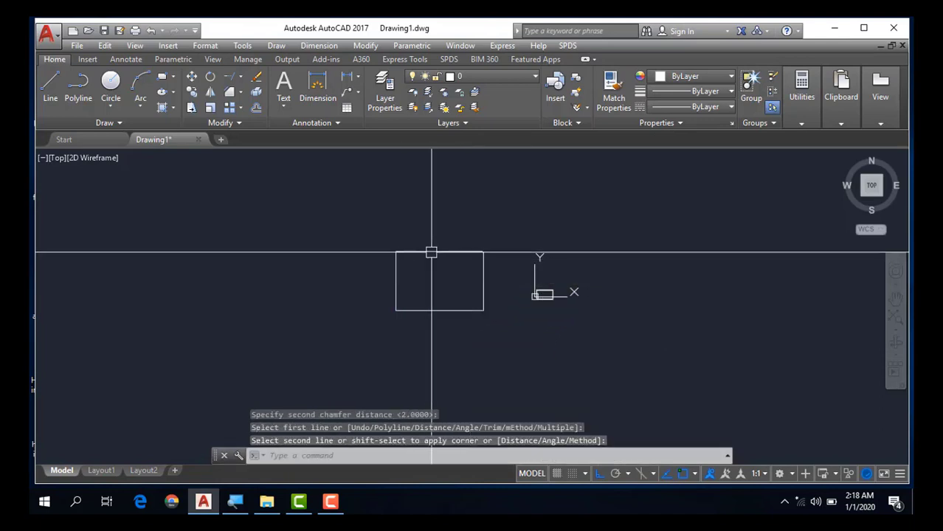
pyautogui.scroll(6, 435, 256)
pyautogui.scroll(-3, 565, 260)
# - Chamfer the top-left corner, then cancel the leftover third chamfer attempt
pyautogui.press('Return')
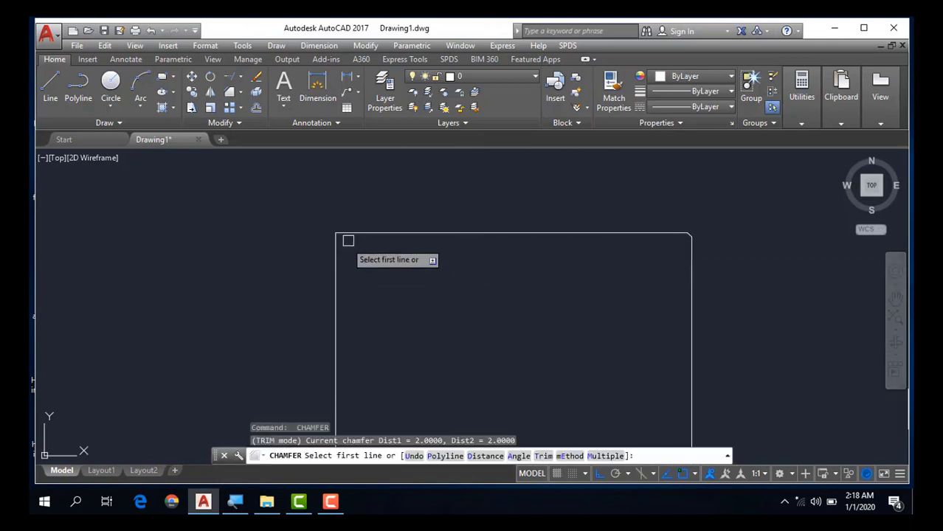
pyautogui.click(344, 233)
pyautogui.scroll(-6, 381, 249)
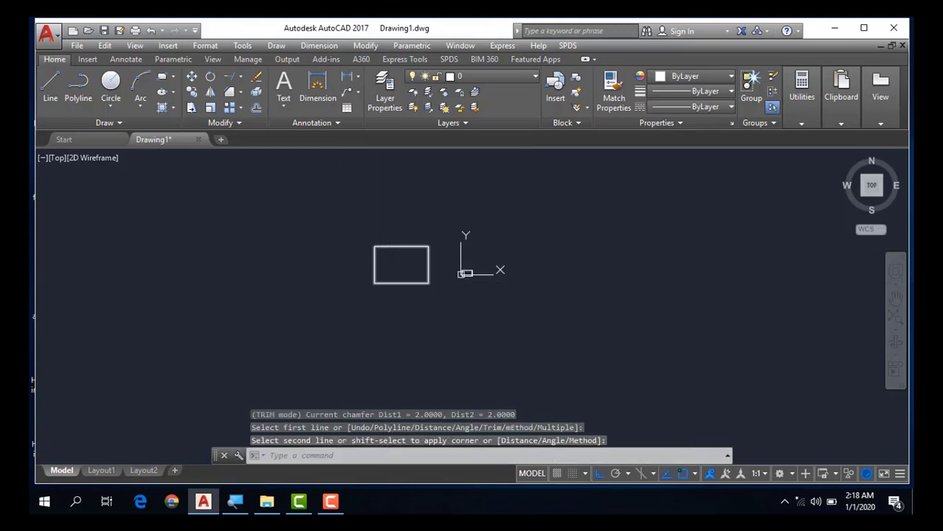
pyautogui.click(377, 272)
pyautogui.press('Return')
pyautogui.scroll(2, 429, 274)
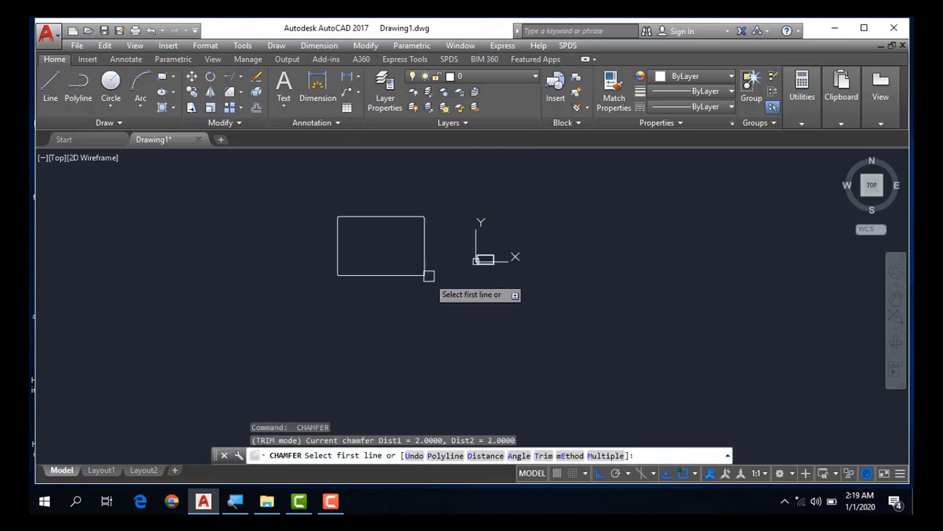
pyautogui.scroll(4, 428, 270)
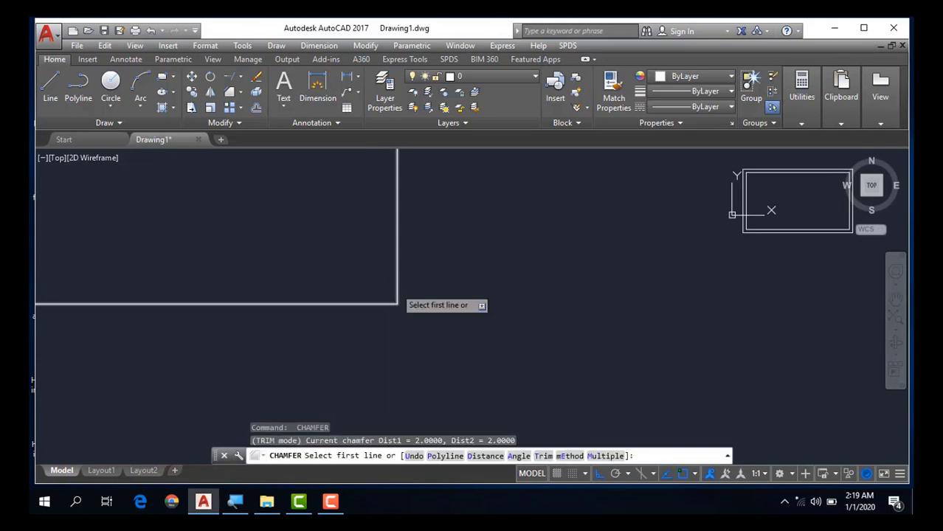
pyautogui.click(389, 294)
pyautogui.scroll(-2, 390, 295)
pyautogui.scroll(-3, 378, 300)
pyautogui.scroll(-3, 440, 321)
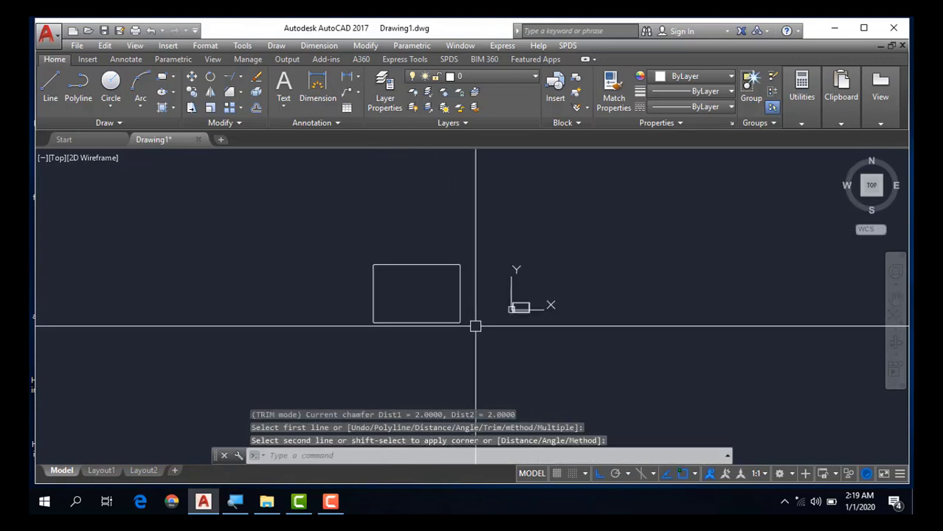
pyautogui.press('Escape')
pyautogui.press('Escape')
pyautogui.press('Escape')
pyautogui.write('re')
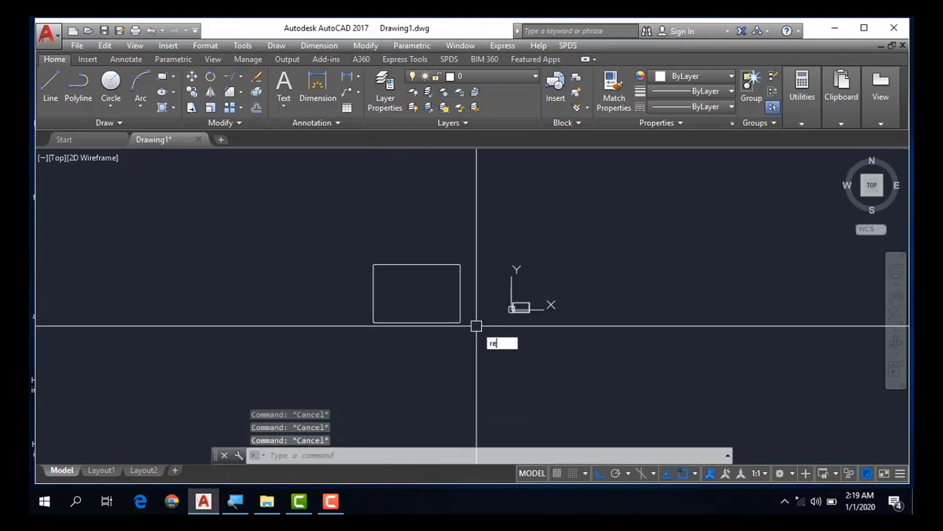
# - Draw a near-square rectangle by picking two opposite corners right of the first
pyautogui.write('c')
pyautogui.press('Return')
pyautogui.click(588, 241)
pyautogui.click(691, 346)
pyautogui.press('Escape')
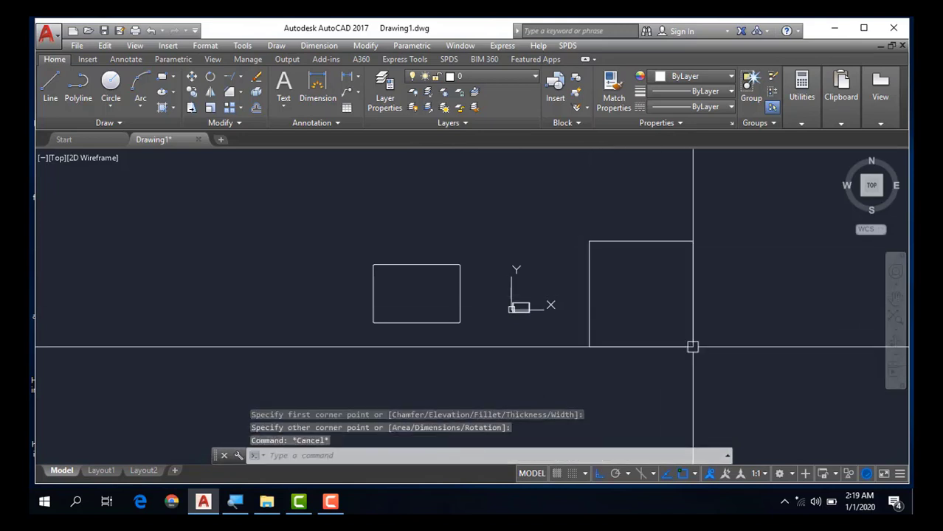
pyautogui.press('Escape')
pyautogui.press('Escape')
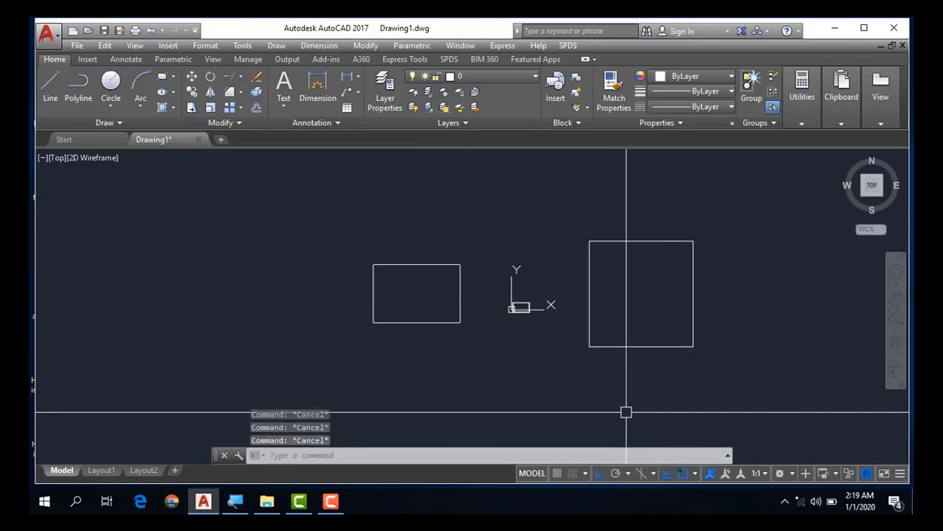
# - Pan the view left, then start a Distance chamfer and cancel it
pyautogui.moveTo(662, 403); pyautogui.dragTo(586, 399, button='middle')
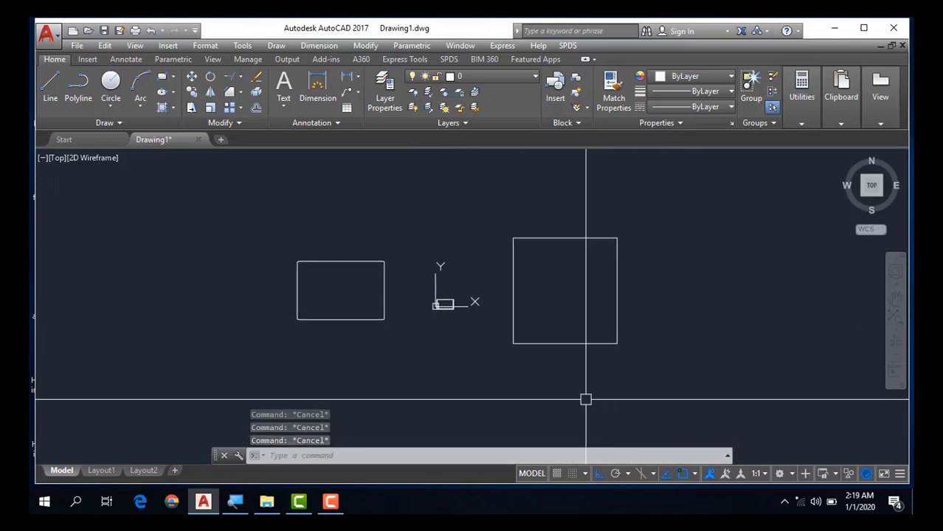
pyautogui.write('ch')
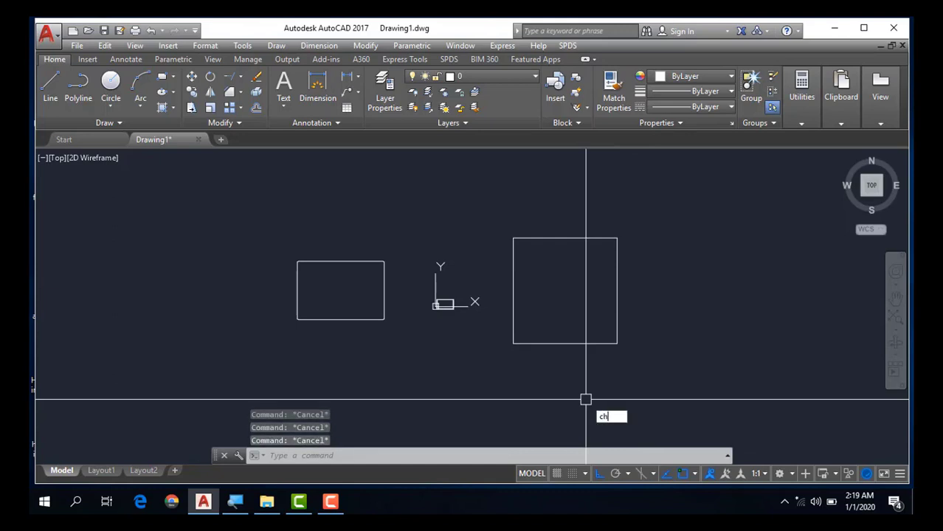
pyautogui.write('a')
pyautogui.press('Return')
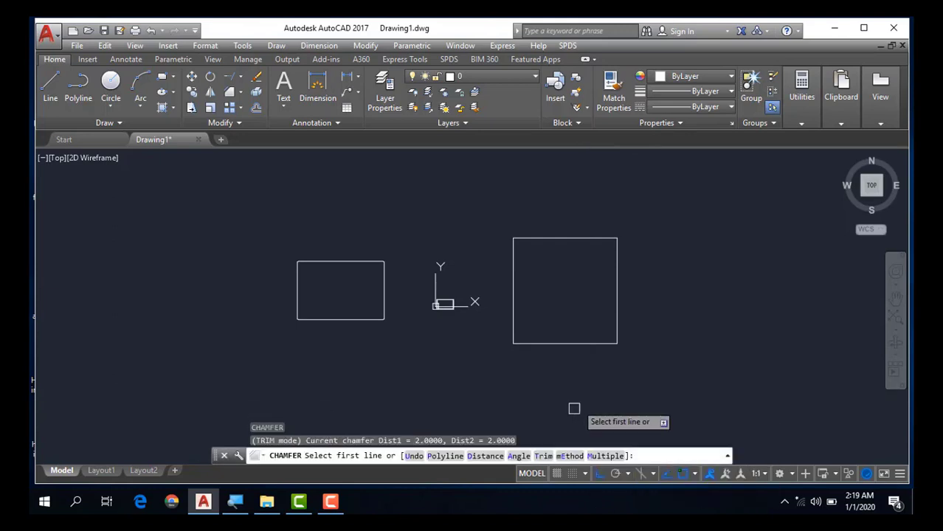
pyautogui.click(485, 456)
pyautogui.write('20')
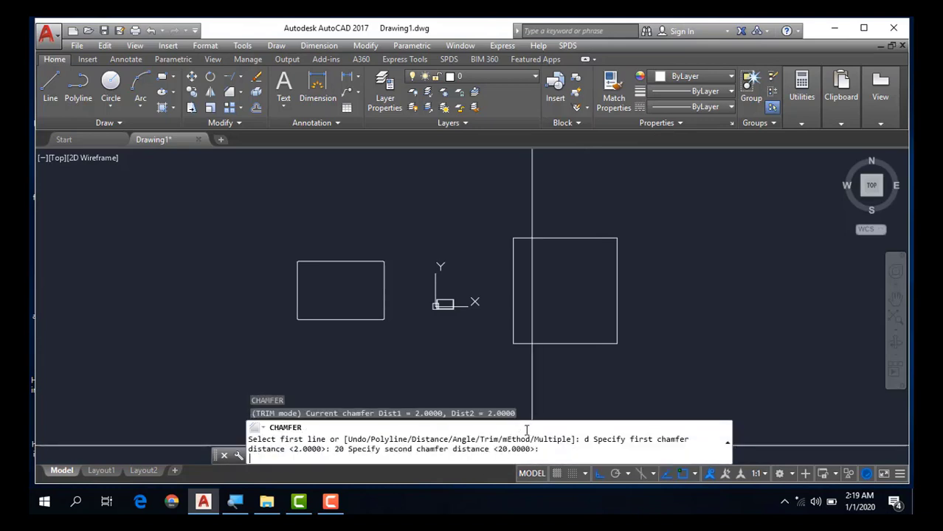
pyautogui.press('Escape')
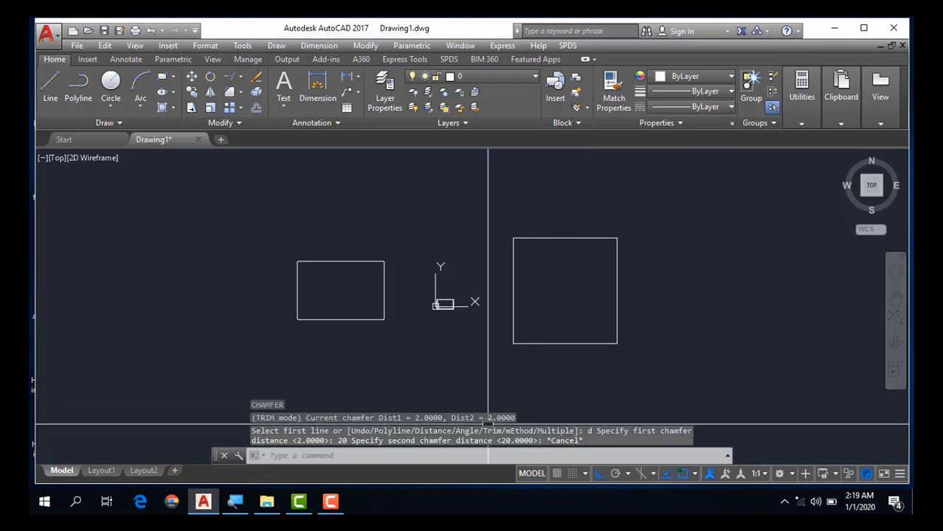
pyautogui.press('Escape')
pyautogui.press('Escape')
# - Set both chamfer distances to 20 and chamfer the square's top-right corner
pyautogui.write('ch')
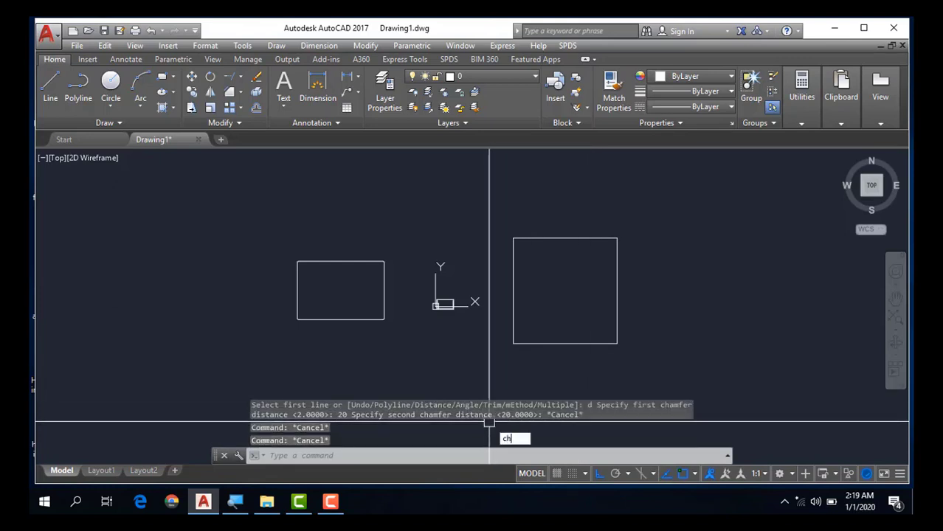
pyautogui.write('a')
pyautogui.press('Return')
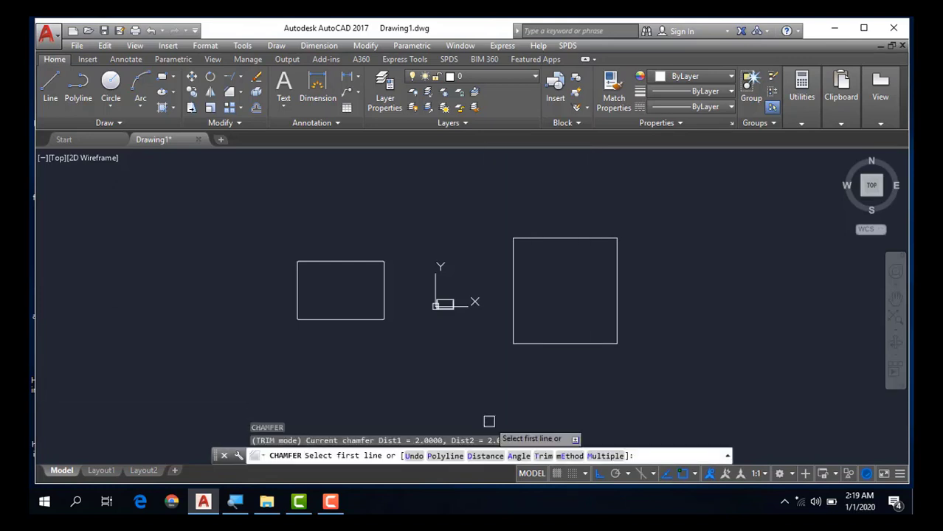
pyautogui.write('d')
pyautogui.press('Return')
pyautogui.write('20')
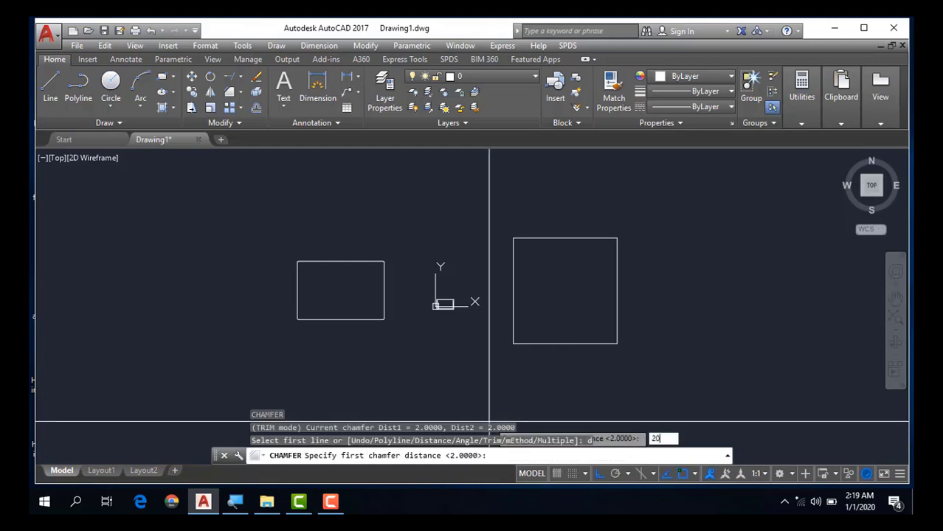
pyautogui.press('Return')
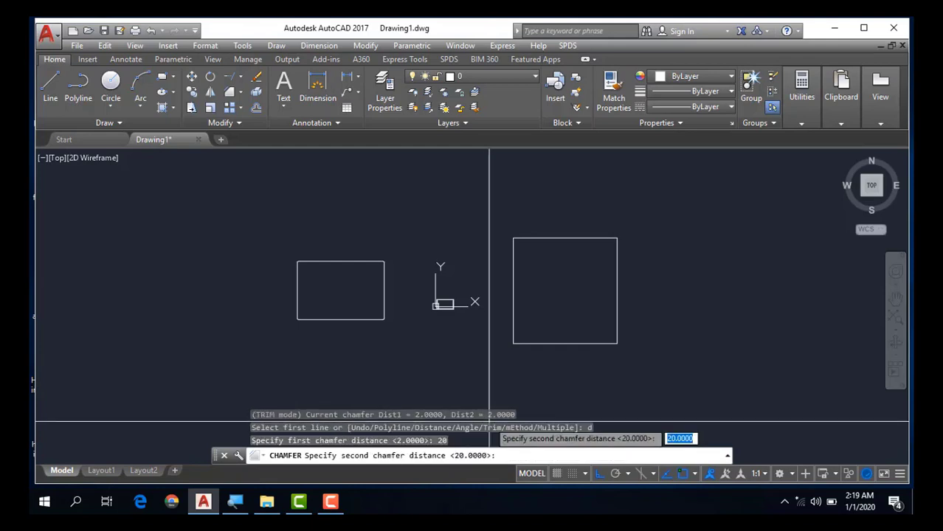
pyautogui.write('20')
pyautogui.press('Return')
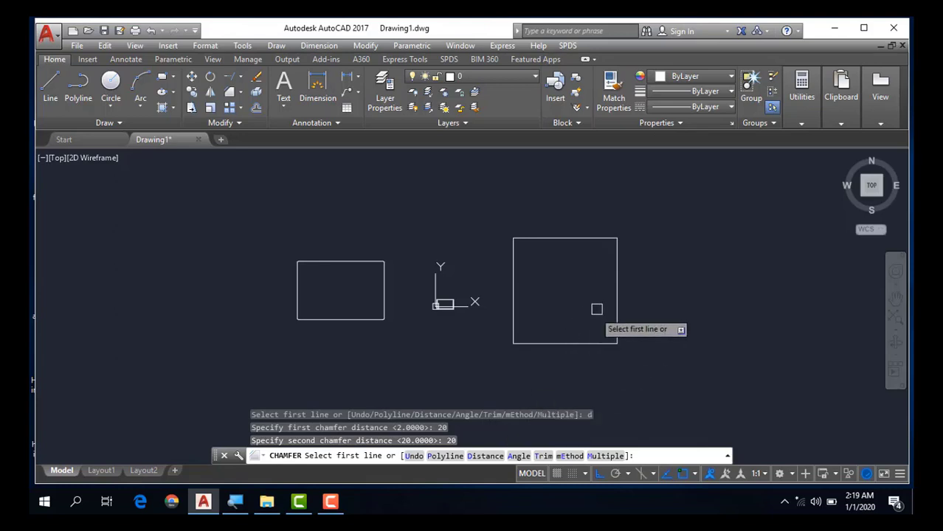
pyautogui.click(618, 266)
pyautogui.click(602, 239)
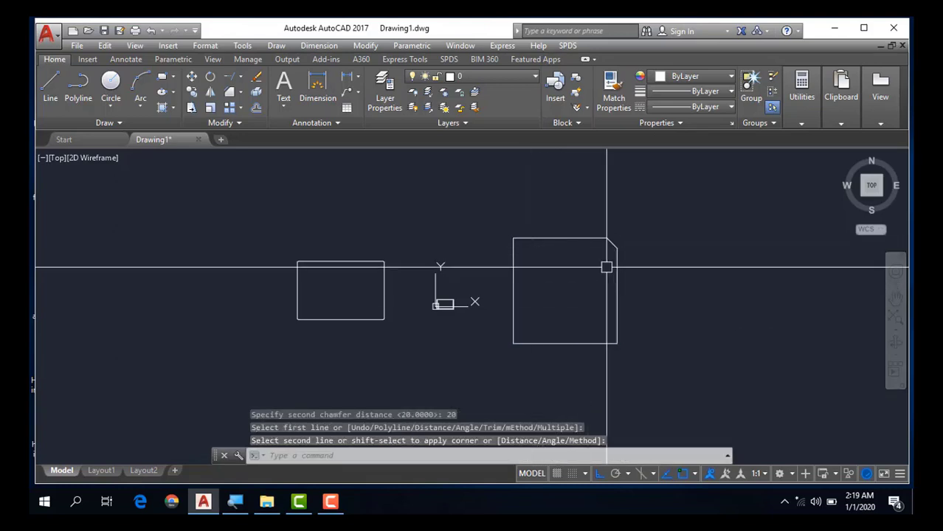
# - Chamfer the square's top-left, bottom-left and bottom-right corners with the same 20 distances
pyautogui.press('Return')
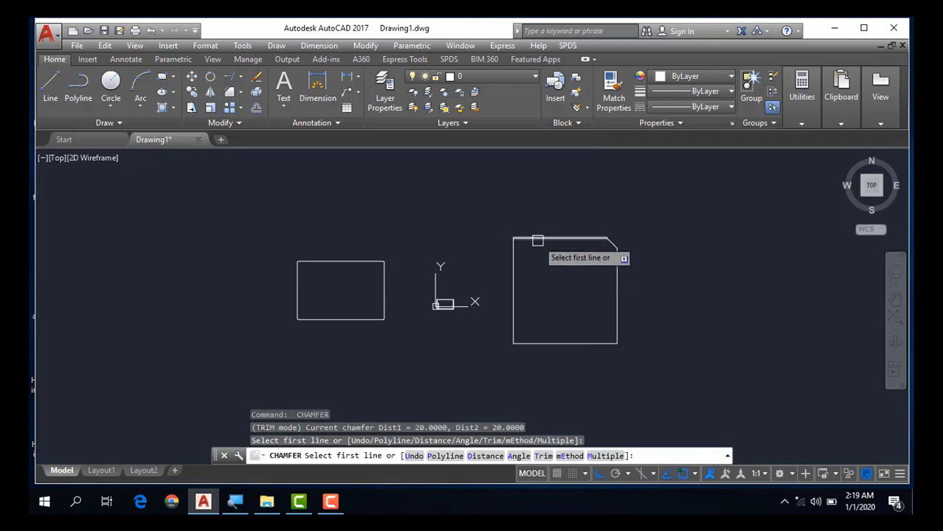
pyautogui.click(536, 239)
pyautogui.click(513, 264)
pyautogui.press('Return')
pyautogui.click(511, 305)
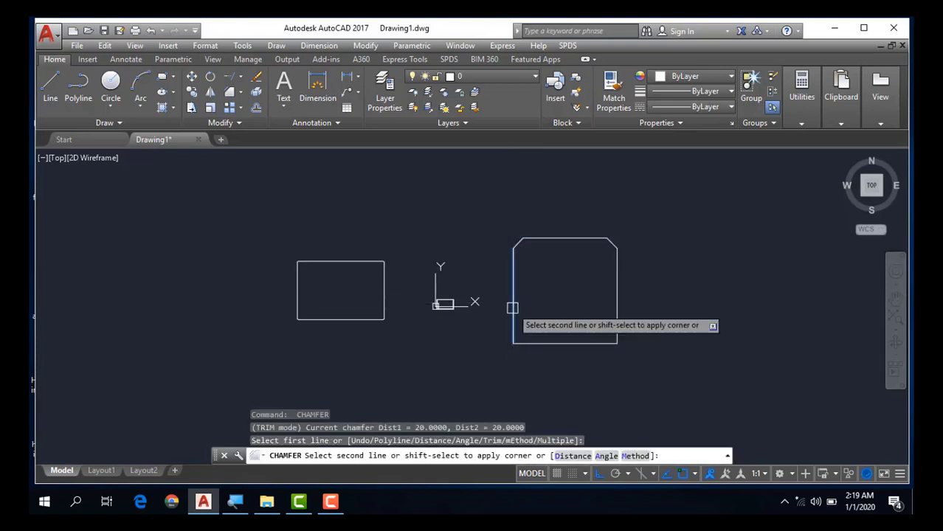
pyautogui.click(530, 343)
pyautogui.press('Return')
pyautogui.click(585, 343)
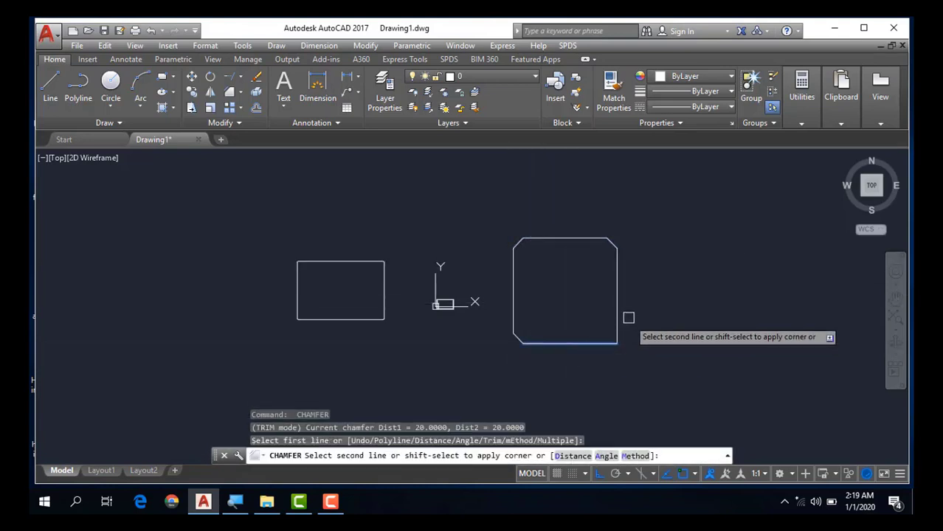
pyautogui.click(617, 319)
pyautogui.press('Return')
pyautogui.moveTo(604, 339)
pyautogui.mouseDown(button='middle')
pyautogui.moveTo(580, 347)
pyautogui.moveTo(538, 323)
pyautogui.mouseUp(button='middle')
pyautogui.press('Escape')
pyautogui.press('Escape')
pyautogui.press('Escape')
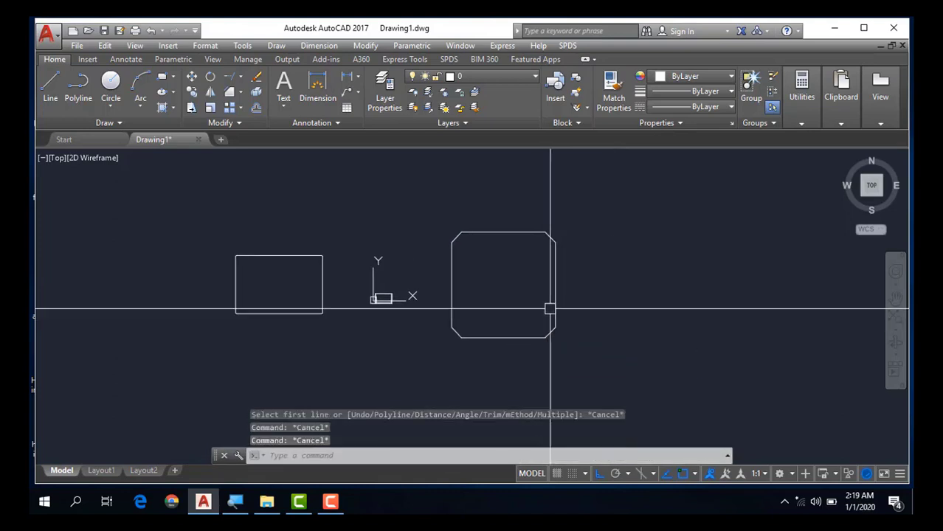
# - Undo the last two chamfers on the square
pyautogui.hotkey('ctrl', 'z')
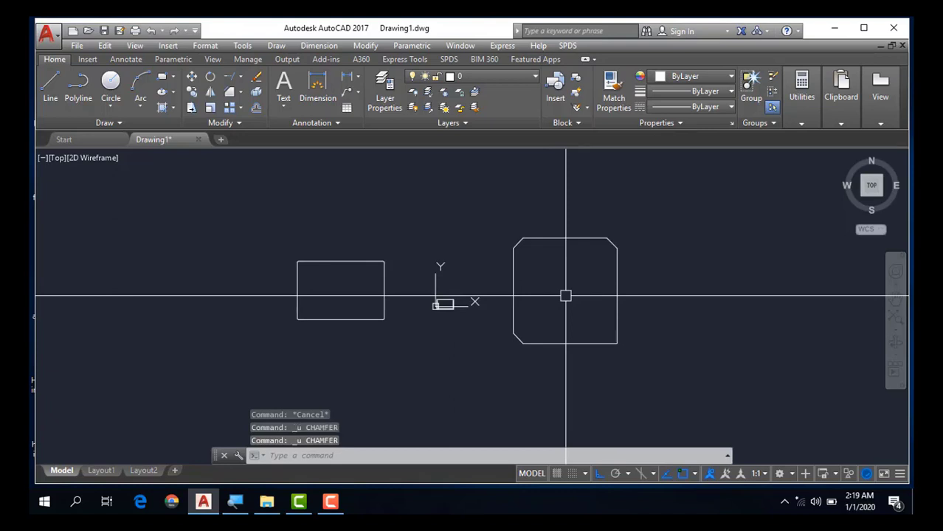
pyautogui.hotkey('ctrl', 'z')
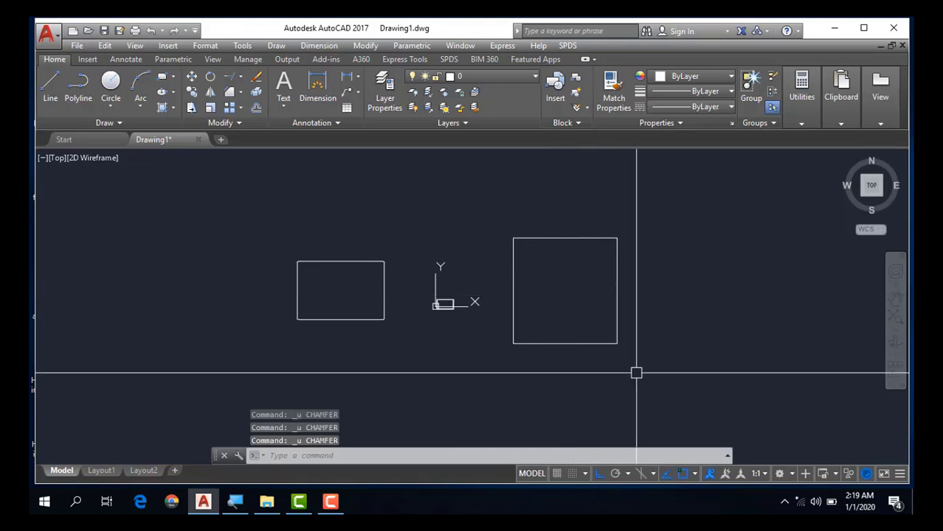
pyautogui.press('Escape')
pyautogui.write('cha')
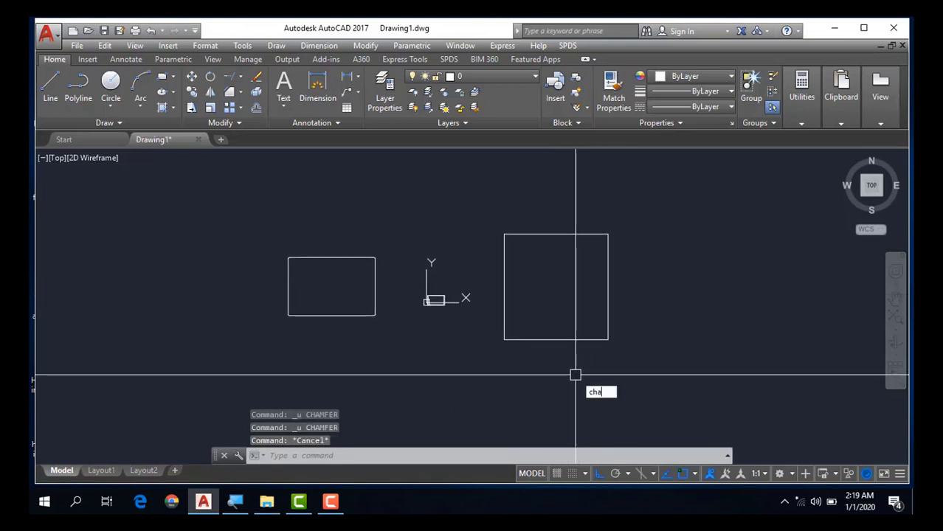
# - Chamfer both top corners using length 40 at 45°, then undo them
pyautogui.press('Return')
pyautogui.write('a')
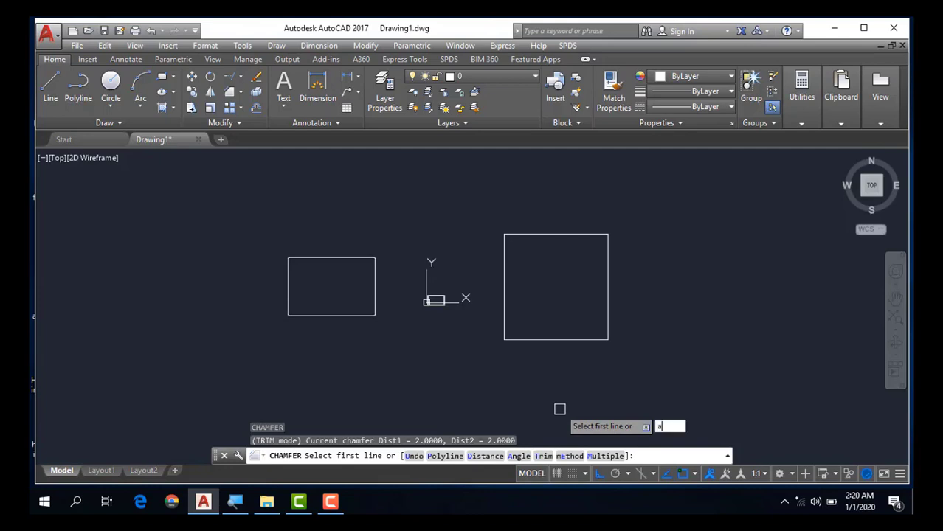
pyautogui.press('Return')
pyautogui.write('40')
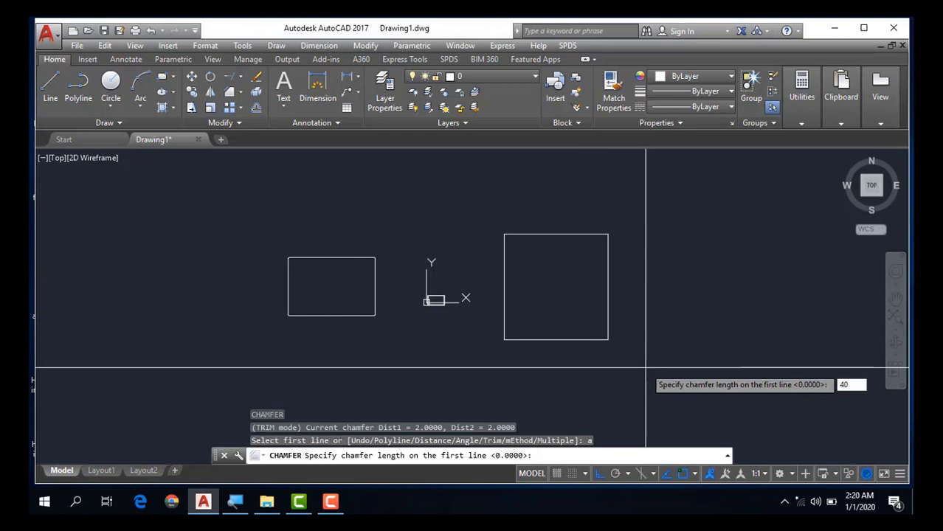
pyautogui.press('Return')
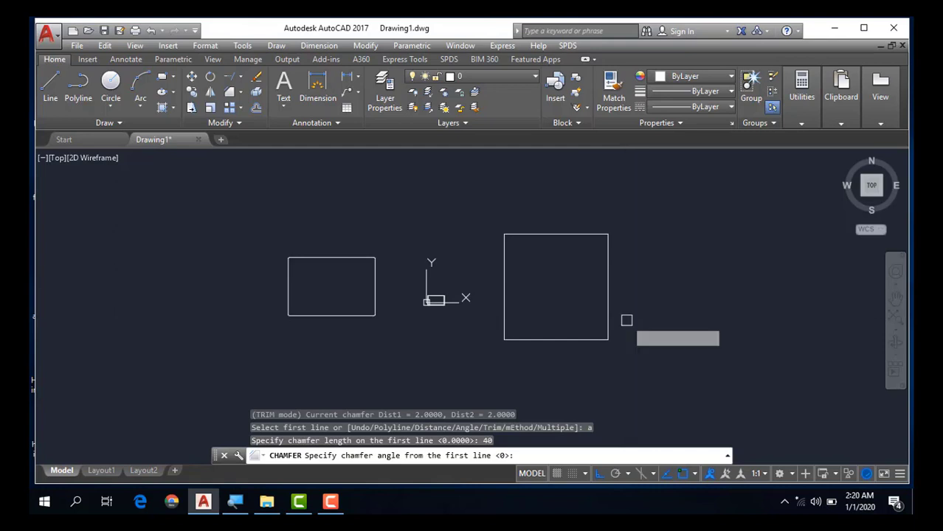
pyautogui.press('Return')
pyautogui.click(607, 269)
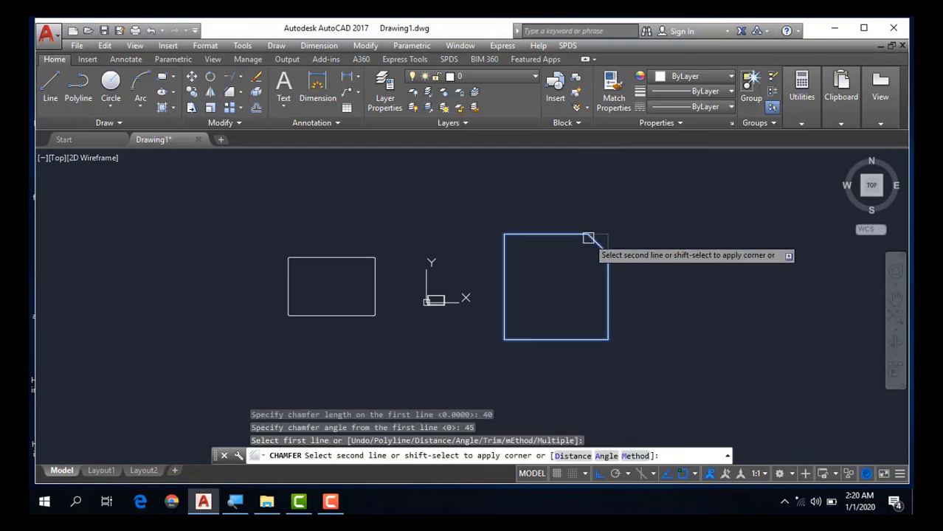
pyautogui.click(587, 237)
pyautogui.press('Return')
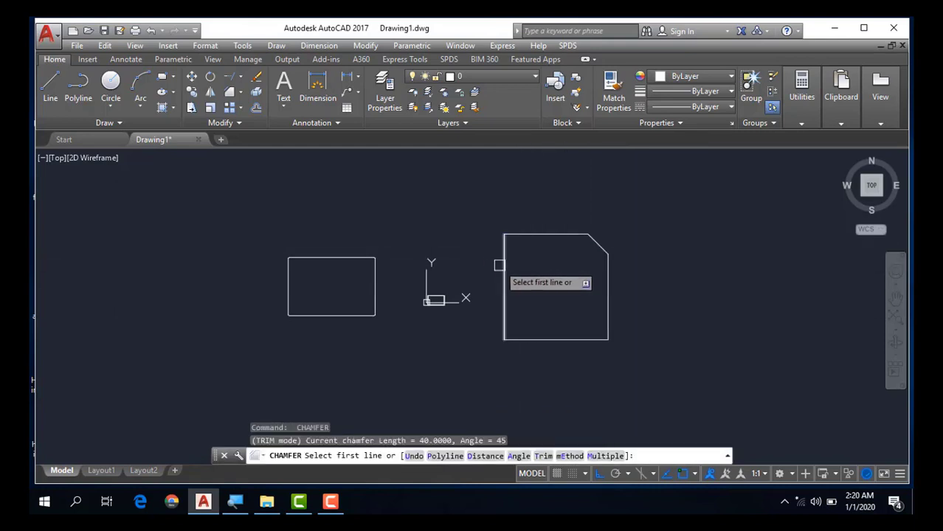
pyautogui.click(504, 266)
pyautogui.click(531, 236)
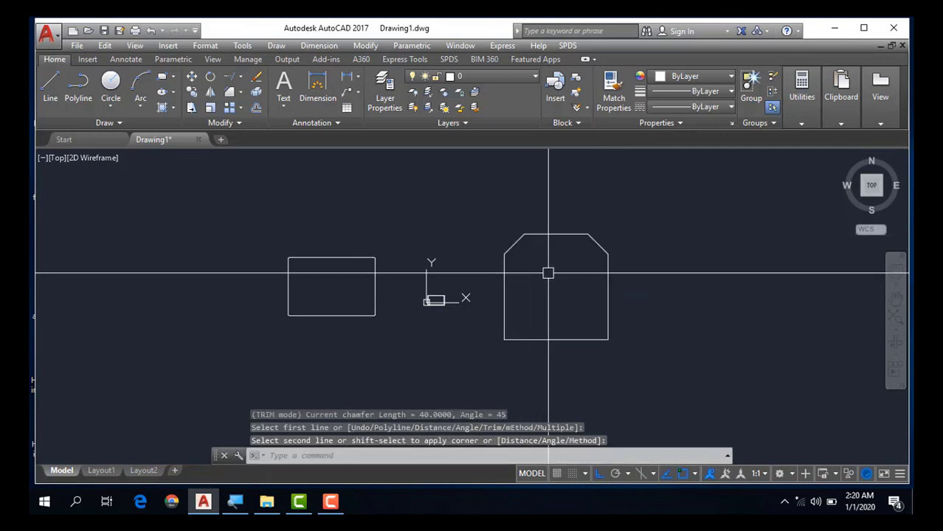
pyautogui.press('Escape')
pyautogui.press('Escape')
pyautogui.press('Escape')
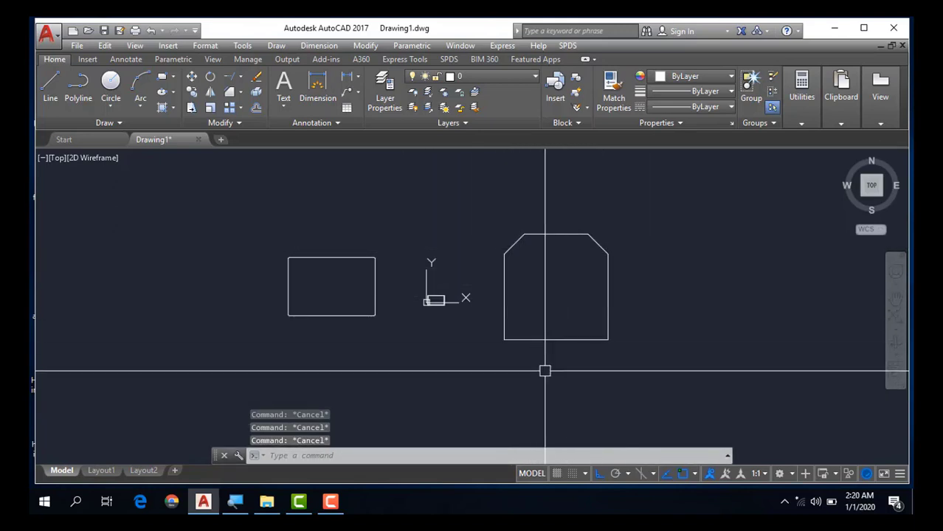
pyautogui.hotkey('ctrl', 'z')
pyautogui.write('cha')
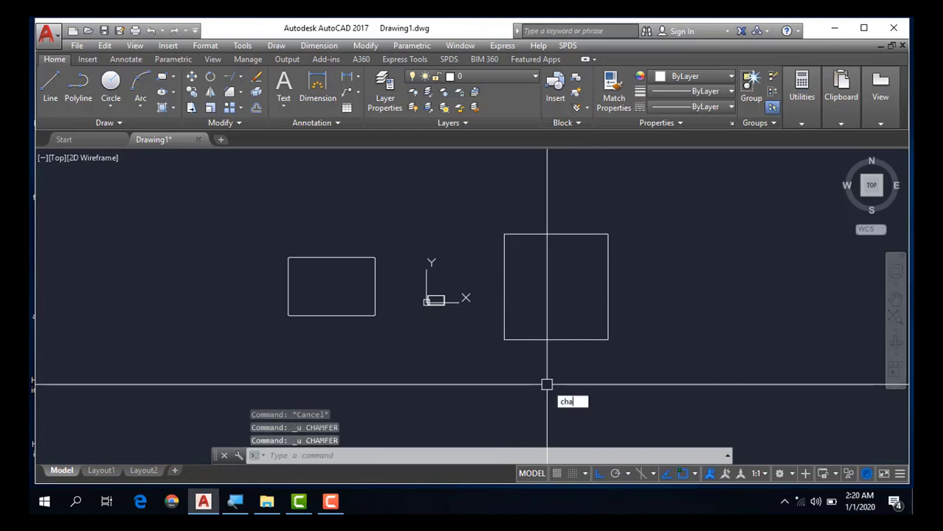
# - Chamfer the whole rectangle polyline with 40 and 40 distances in a single pick
pyautogui.press('Return')
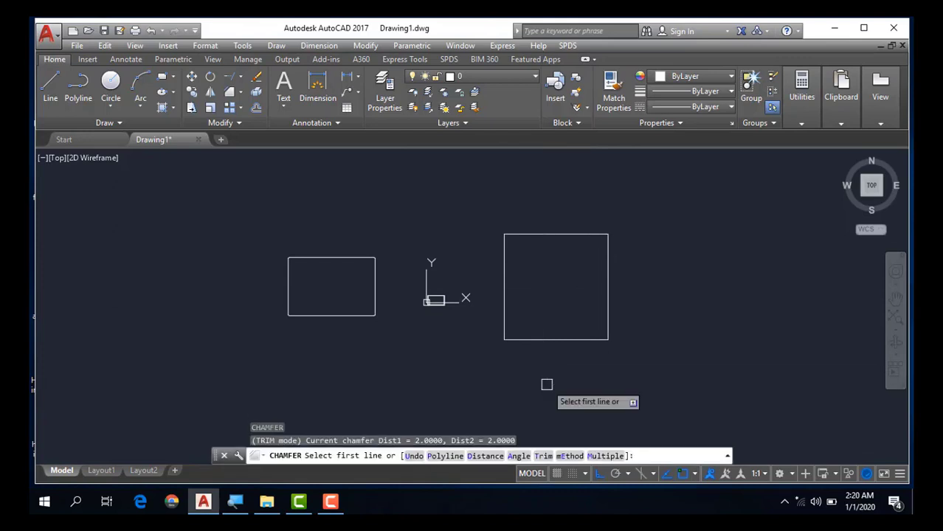
pyautogui.write('d')
pyautogui.press('Return')
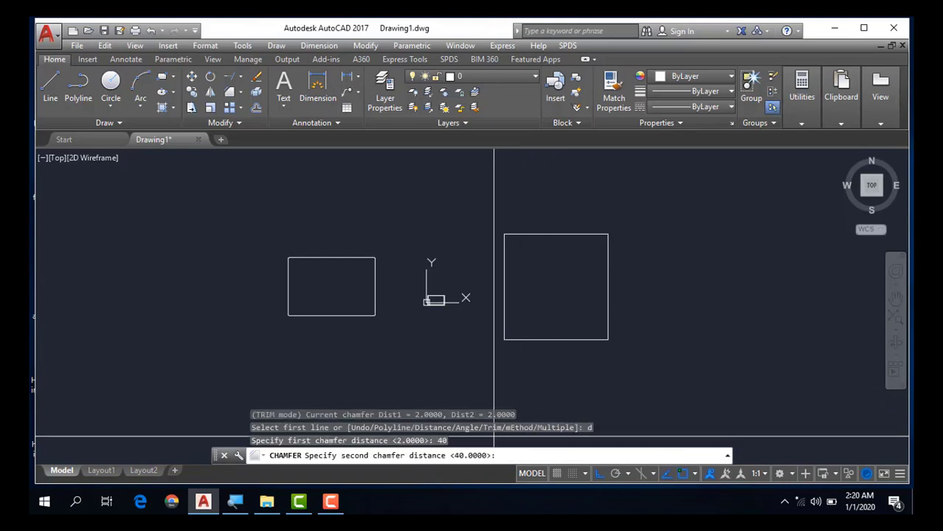
pyautogui.press('Return')
pyautogui.write('p')
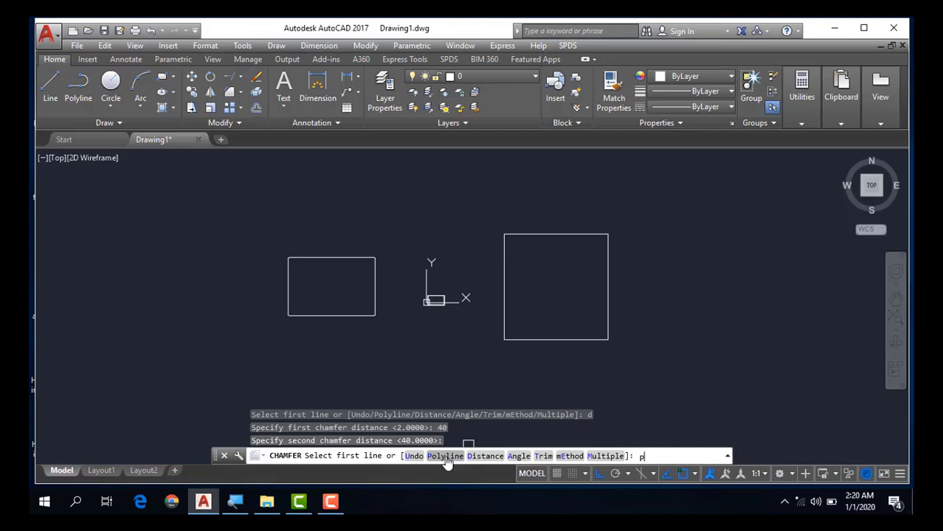
pyautogui.press('Return')
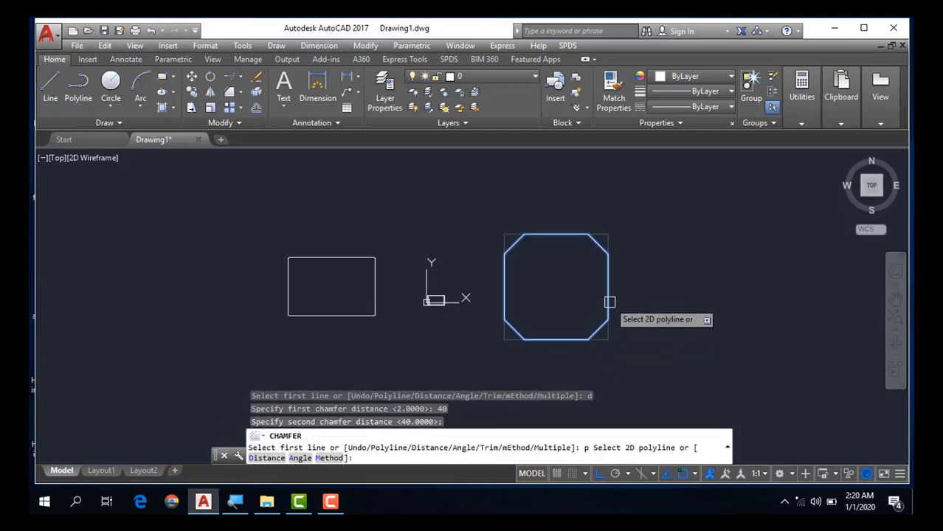
pyautogui.click(608, 316)
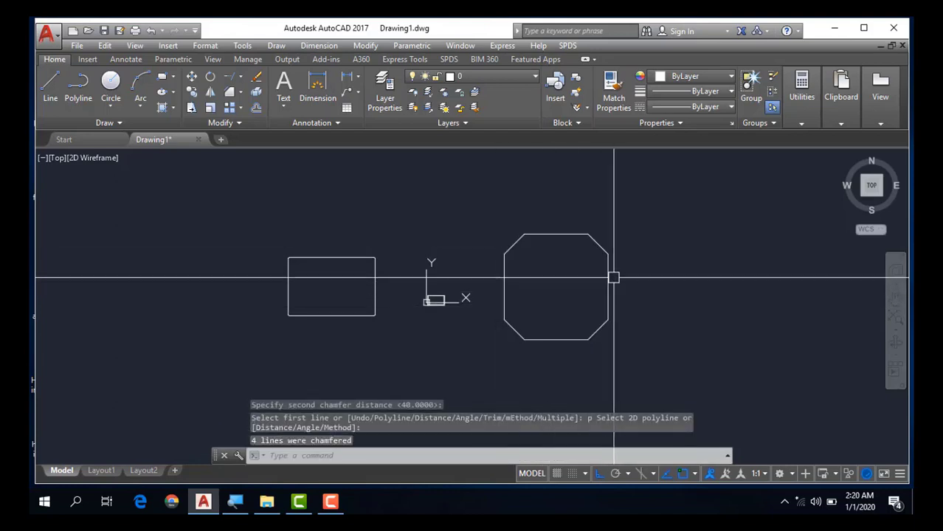
pyautogui.moveTo(613, 342); pyautogui.dragTo(576, 334, button='middle')
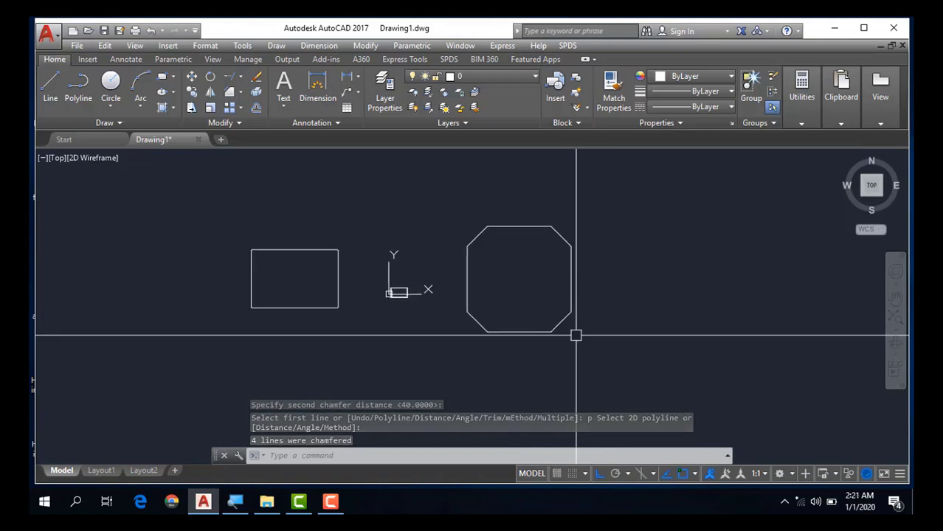
pyautogui.press('Escape')
pyautogui.press('Escape')
pyautogui.press('Escape')
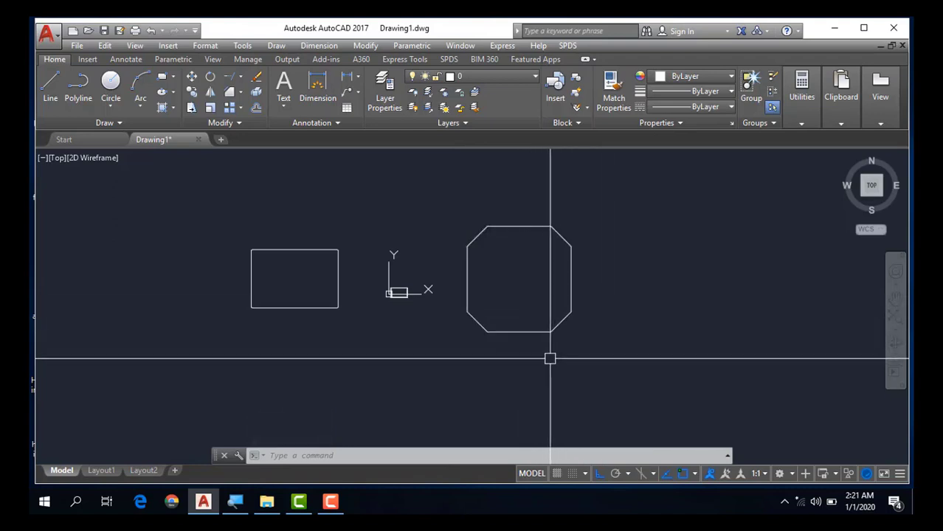
# - Undo the previous result and restart CHAMFER with both distances set to 40
pyautogui.press('Escape')
pyautogui.press('Escape')
pyautogui.press('Escape')
pyautogui.hotkey('ctrl', 'z')
pyautogui.write('ch')
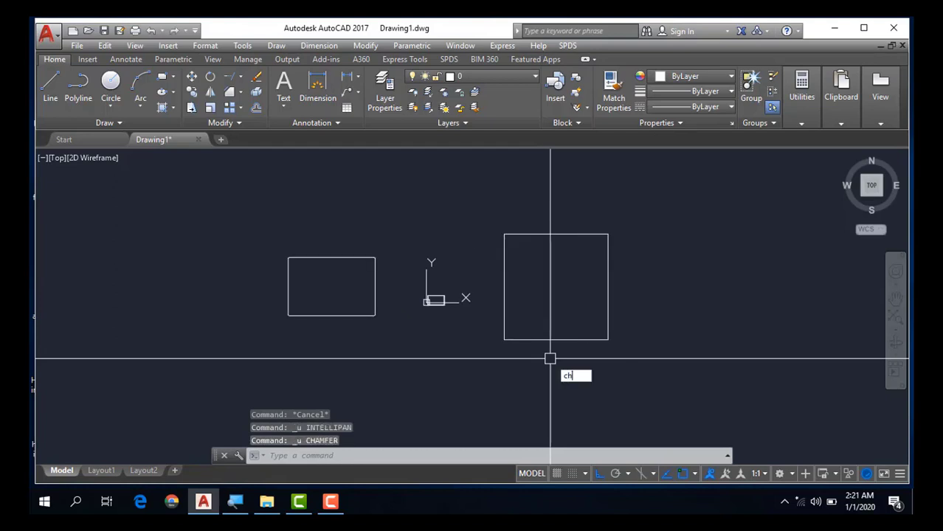
pyautogui.write('a')
pyautogui.press('Return')
pyautogui.write('d')
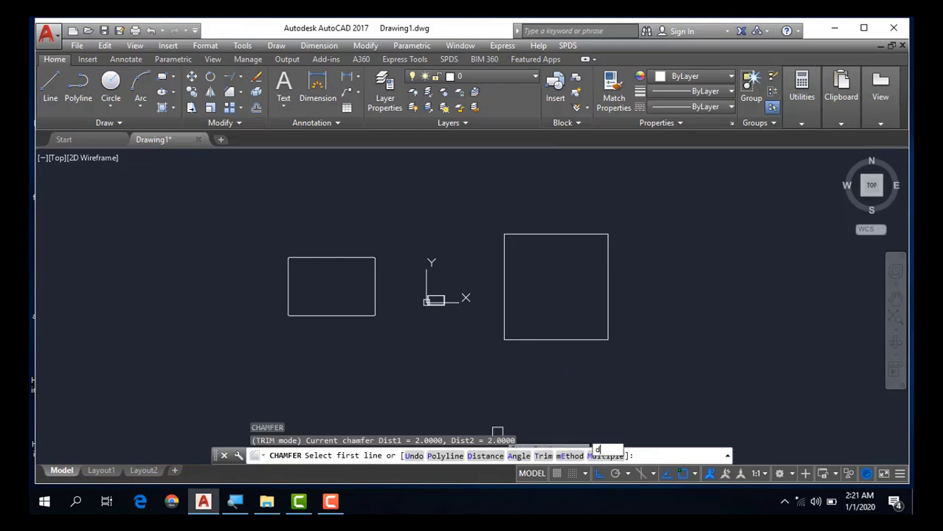
pyautogui.press('Return')
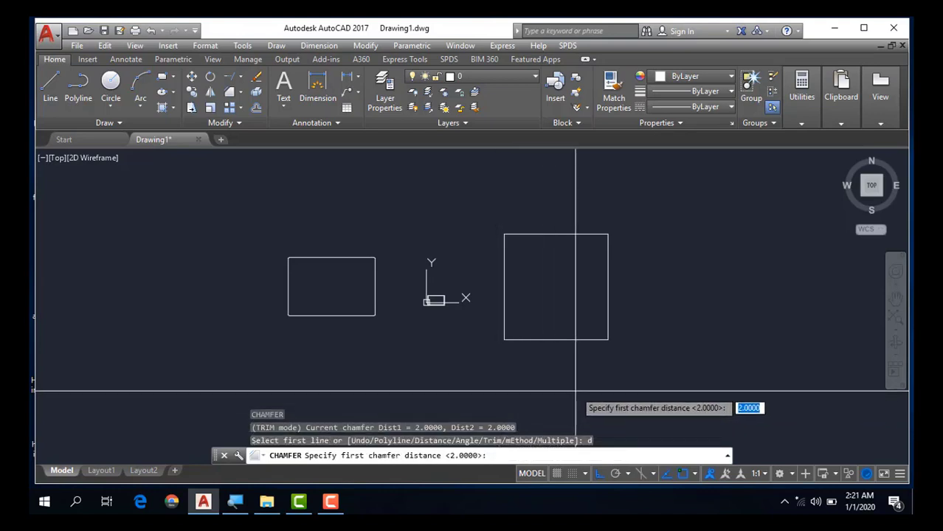
pyautogui.write('40')
pyautogui.press('Return')
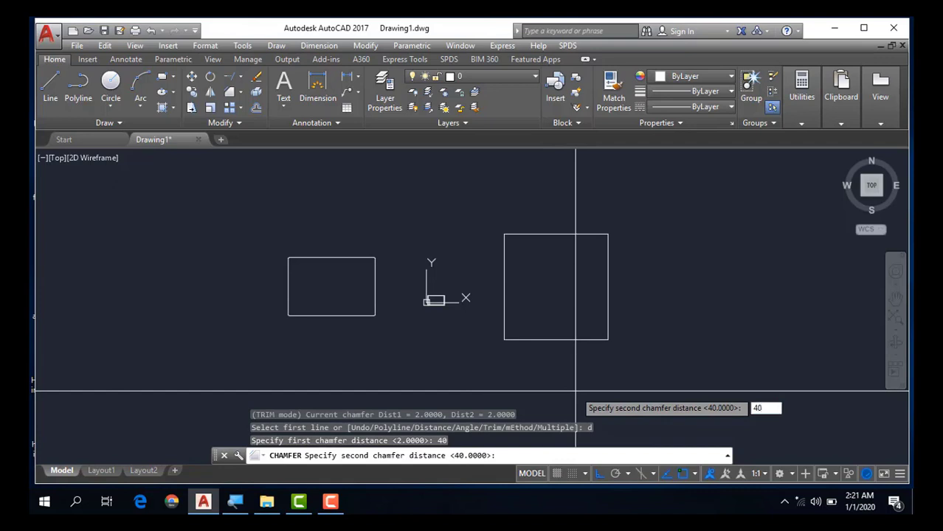
pyautogui.press('Return')
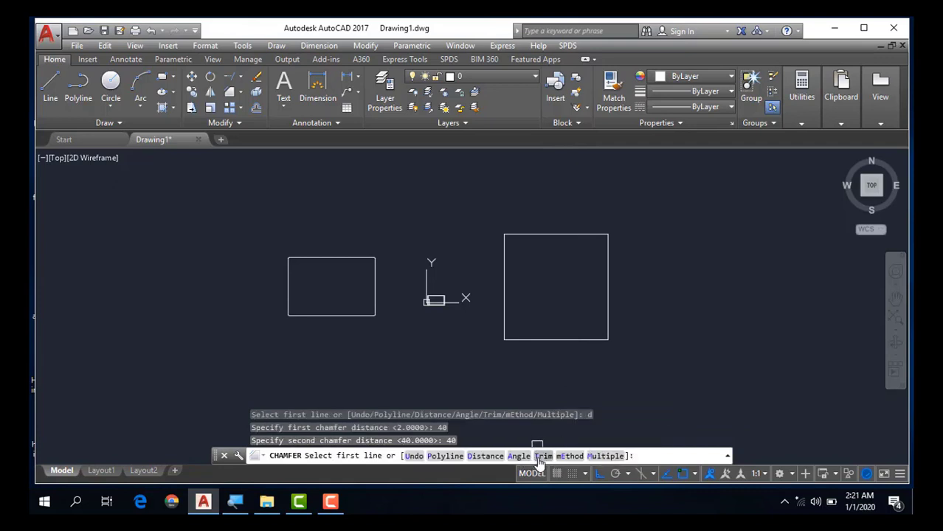
pyautogui.write('t')
# - Switch chamfer trim mode to No trim and chamfer the whole square polyline
pyautogui.click(542, 456)
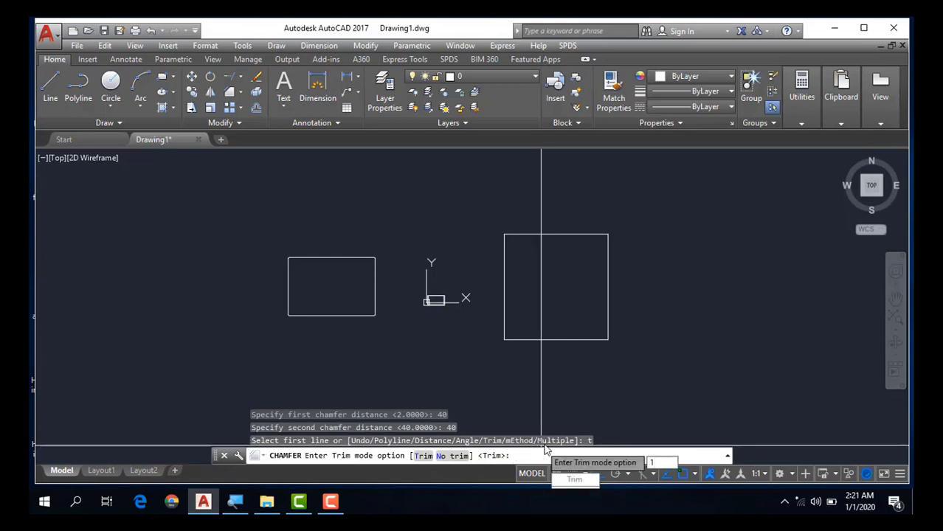
pyautogui.press('Return')
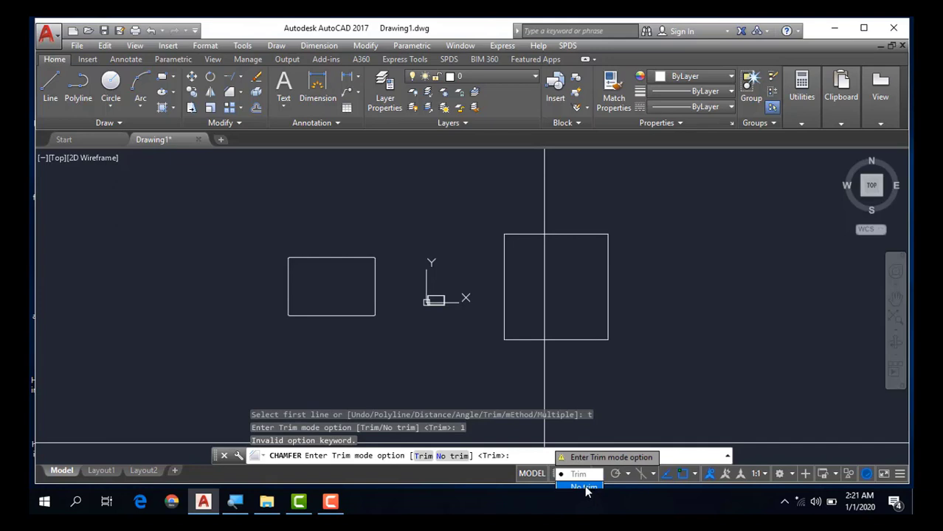
pyautogui.click(585, 488)
pyautogui.write('p')
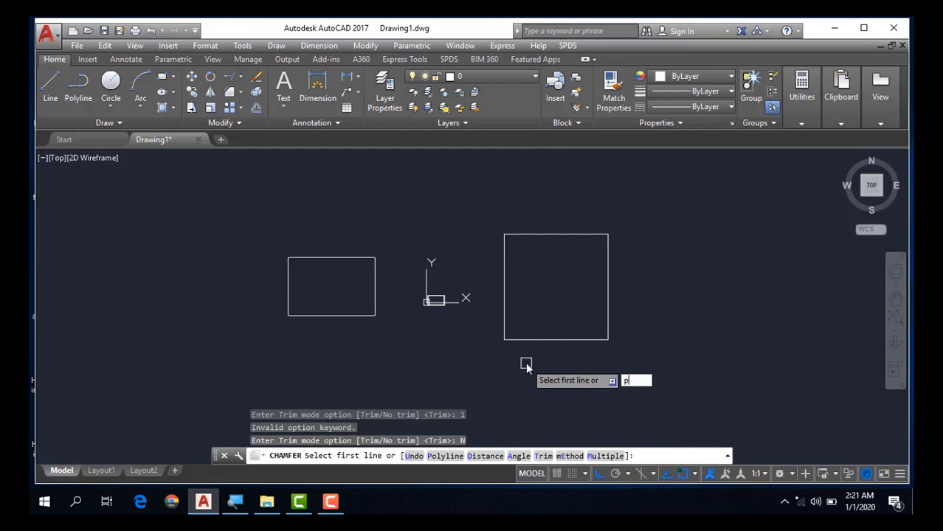
pyautogui.press('Return')
pyautogui.click(556, 340)
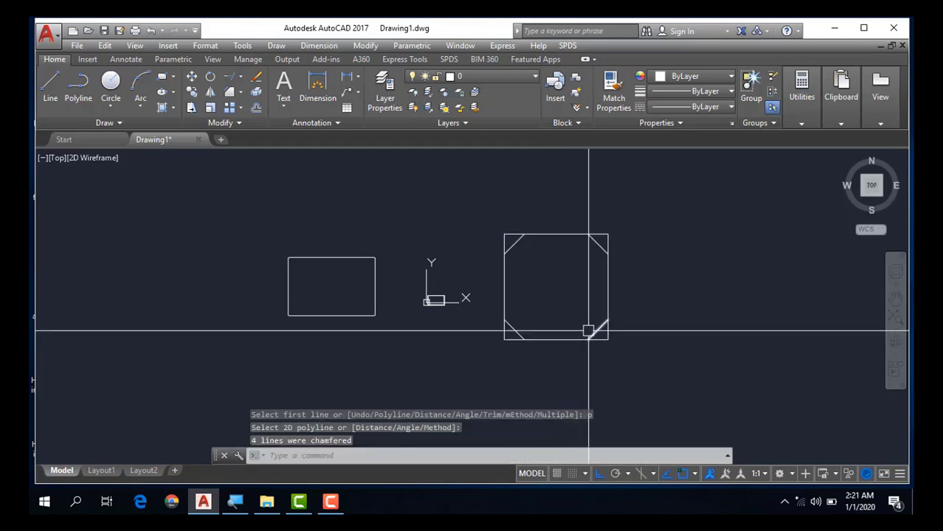
pyautogui.scroll(4, 588, 332)
pyautogui.scroll(-2, 560, 340)
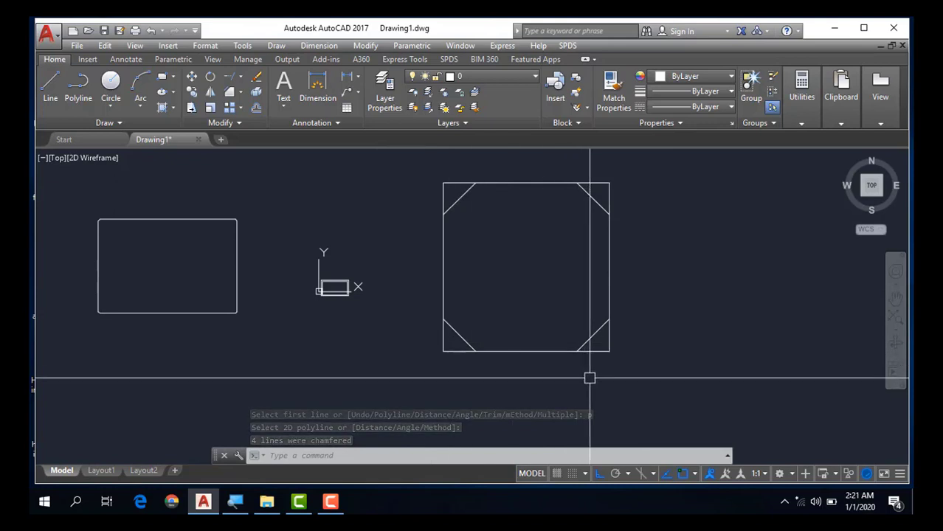
pyautogui.scroll(-3, 632, 370)
pyautogui.moveTo(631, 370); pyautogui.dragTo(600, 388, button='middle')
# - Look through the Fillet dropdown list, then dismiss it
pyautogui.press('Escape')
pyautogui.press('Escape')
pyautogui.press('Escape')
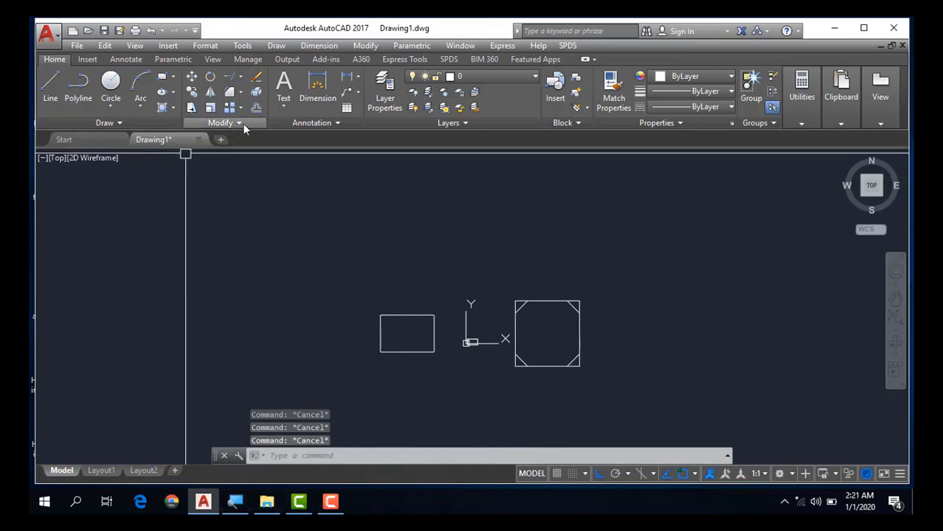
pyautogui.click(240, 98)
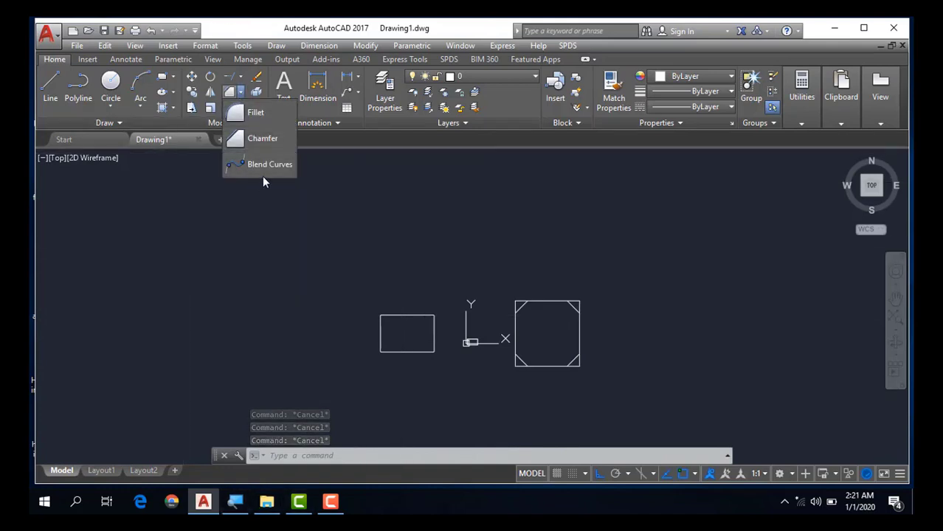
pyautogui.scroll(-4, 401, 200)
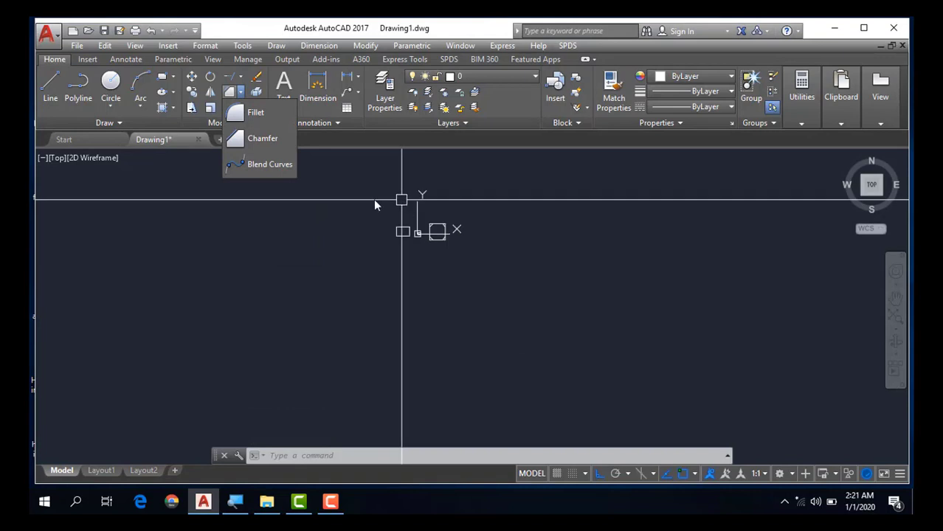
pyautogui.press('Escape')
pyautogui.press('Escape')
pyautogui.press('Escape')
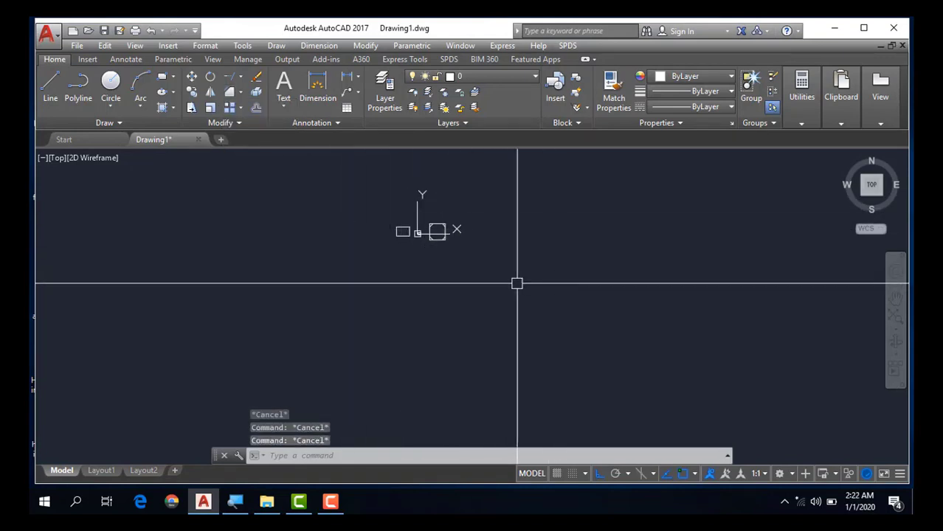
pyautogui.scroll(4, 400, 279)
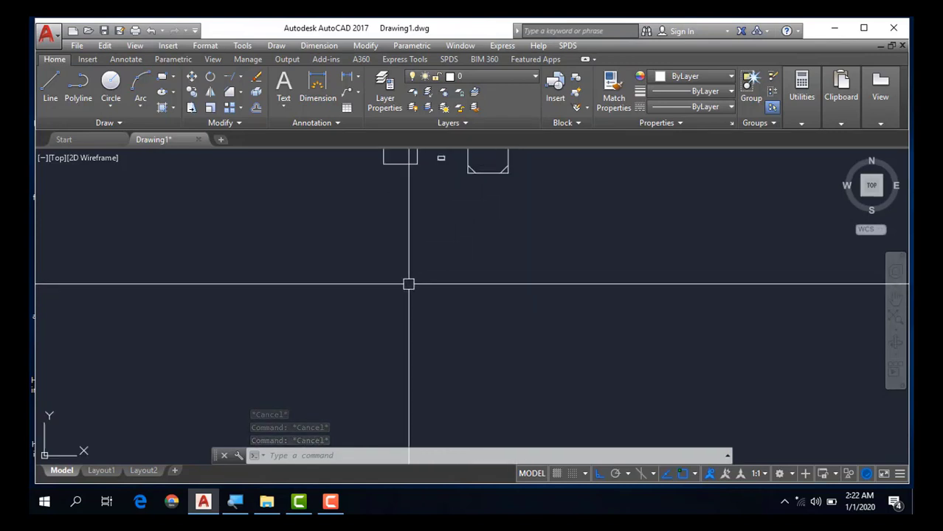
pyautogui.scroll(-4, 440, 273)
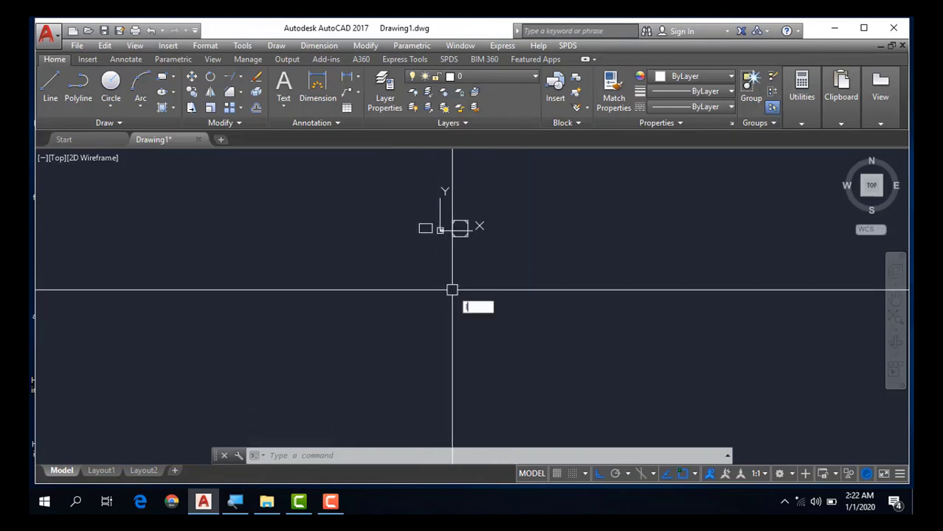
# - Draw the bottom line leftward and a short left upright with LINE
pyautogui.press('Return')
pyautogui.click(578, 324)
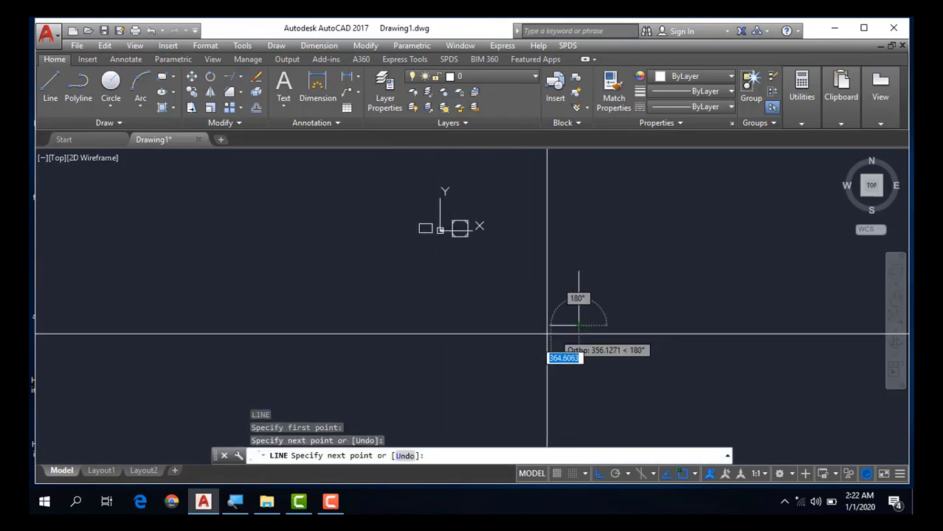
pyautogui.click(521, 325)
pyautogui.click(521, 299)
pyautogui.press('Escape')
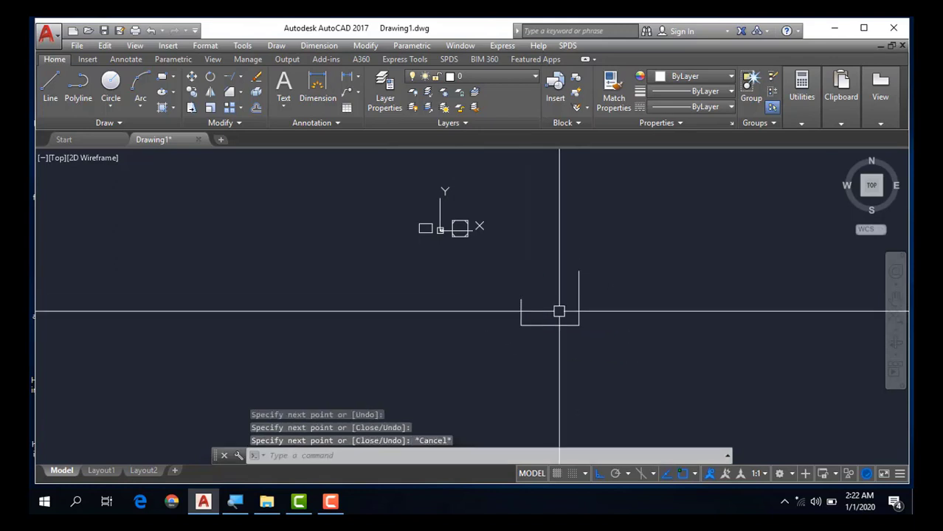
pyautogui.press('Escape')
pyautogui.scroll(2, 578, 280)
pyautogui.scroll(2, 579, 266)
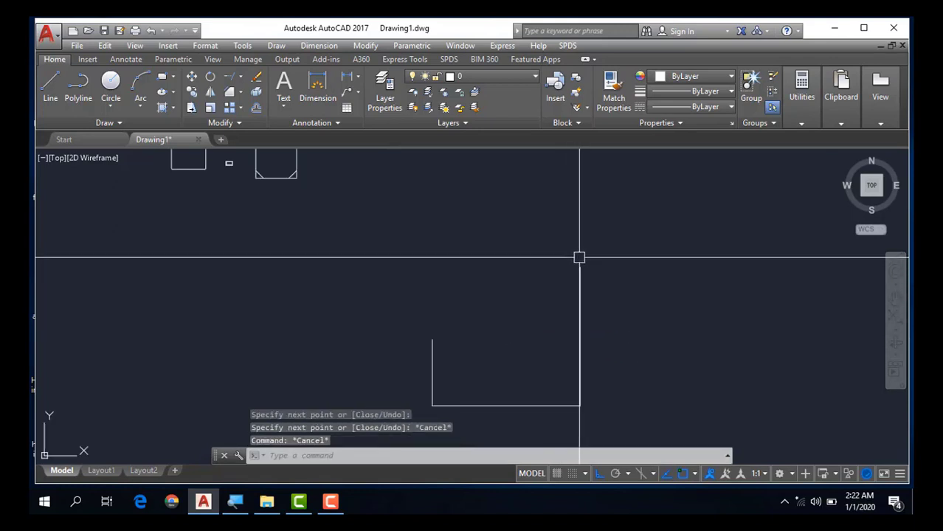
pyautogui.moveTo(529, 287); pyautogui.dragTo(508, 240, button='middle')
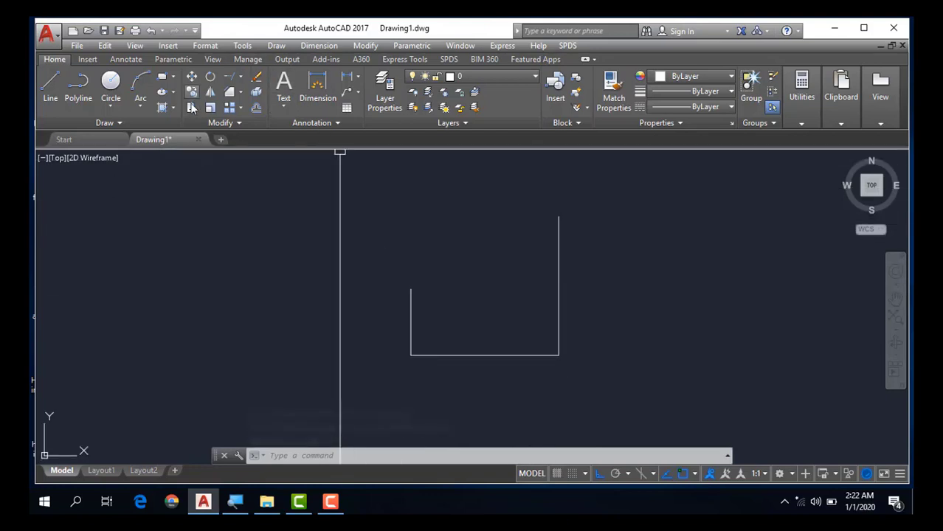
# - Use Blend Curves to join the right upright's top end to the left upright's
pyautogui.click(240, 94)
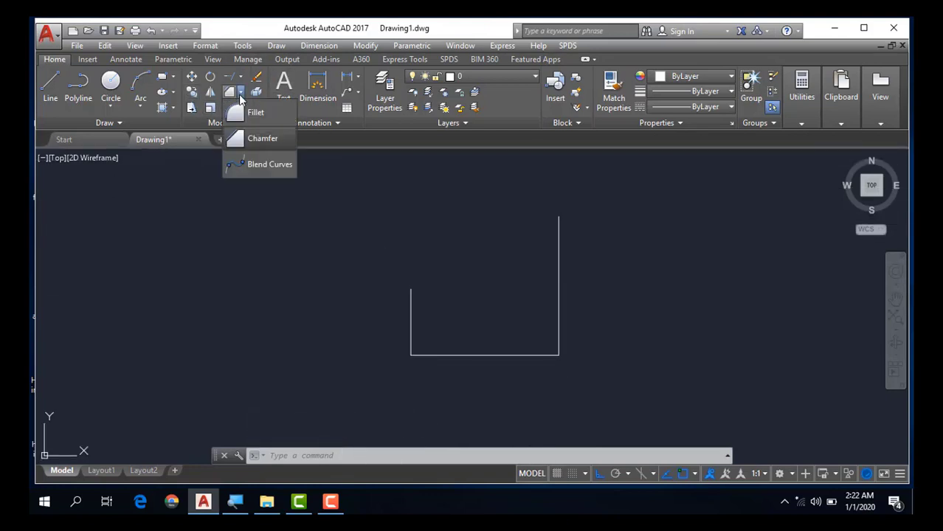
pyautogui.click(264, 164)
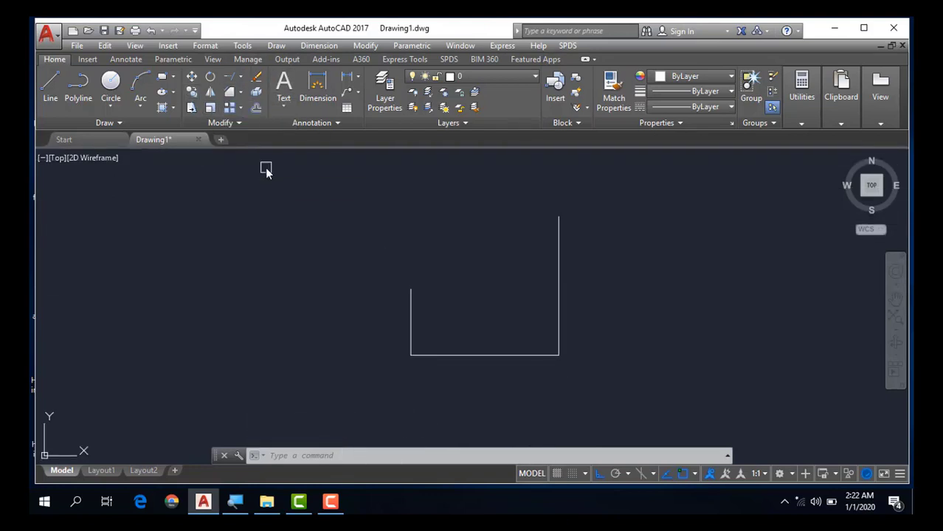
pyautogui.click(558, 223)
pyautogui.click(411, 300)
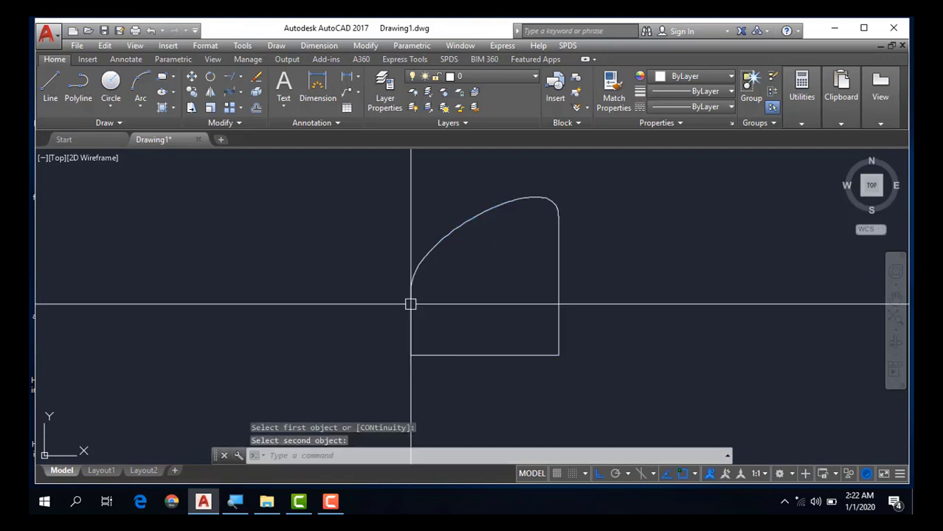
pyautogui.scroll(-5, 520, 273)
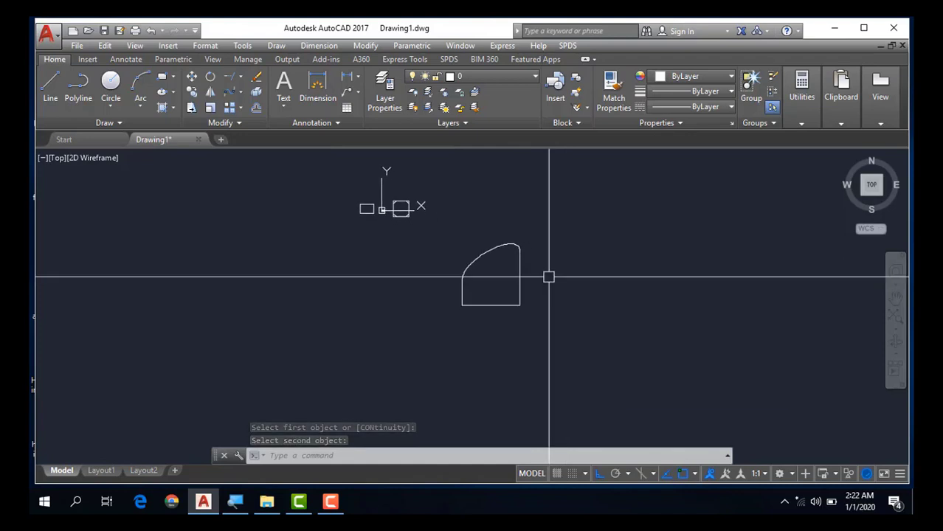
pyautogui.press('Escape')
pyautogui.press('Escape')
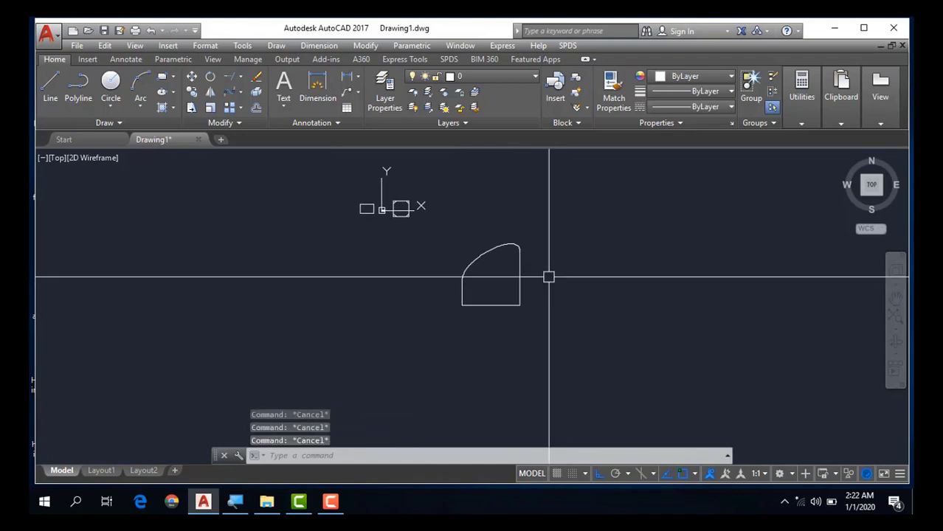
pyautogui.scroll(-3, 548, 277)
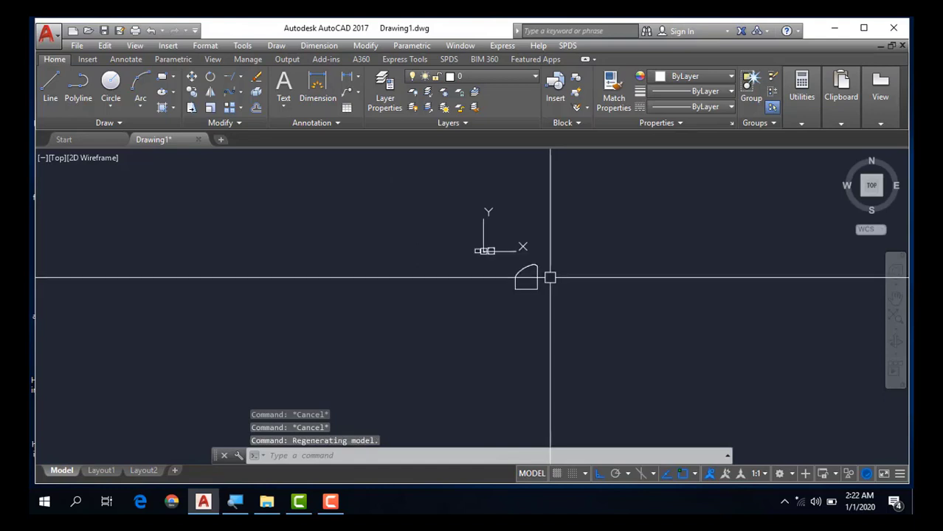
pyautogui.scroll(1, 533, 305)
pyautogui.scroll(1, 509, 287)
pyautogui.scroll(1, 493, 280)
pyautogui.scroll(2, 494, 281)
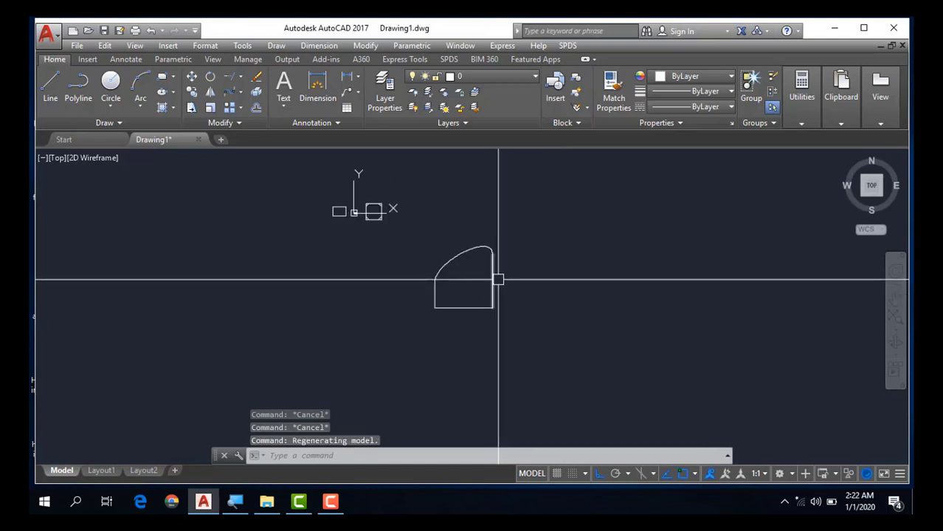